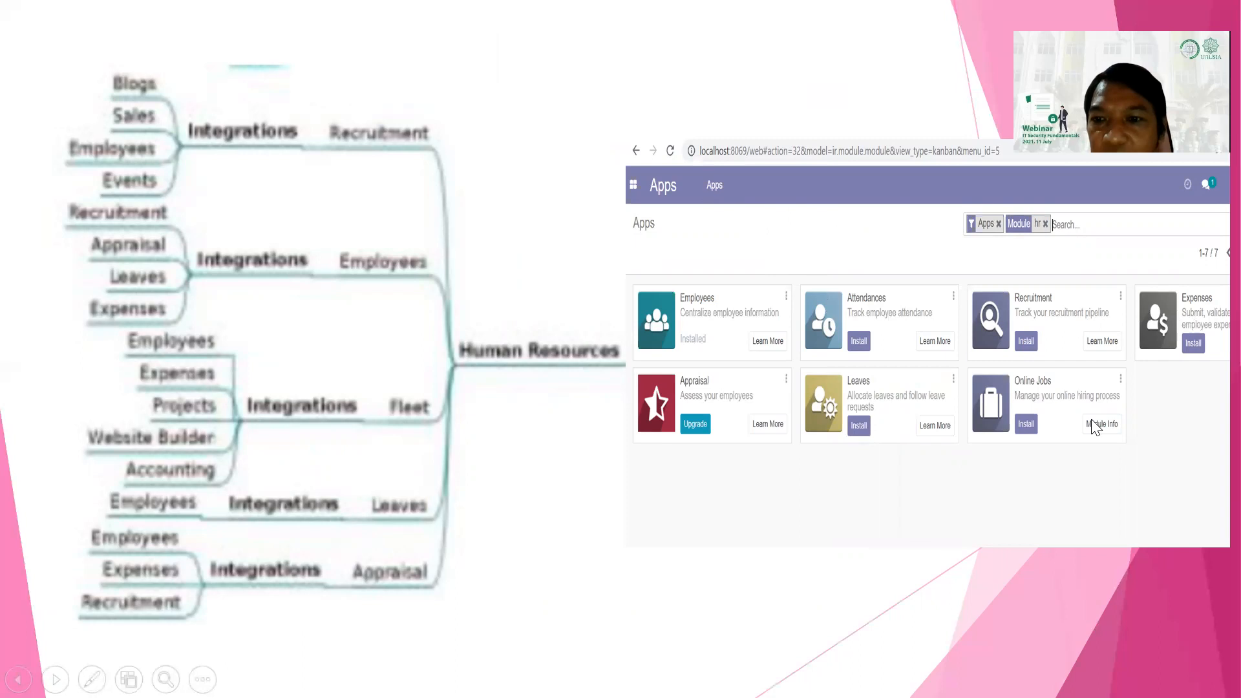
click(674, 234)
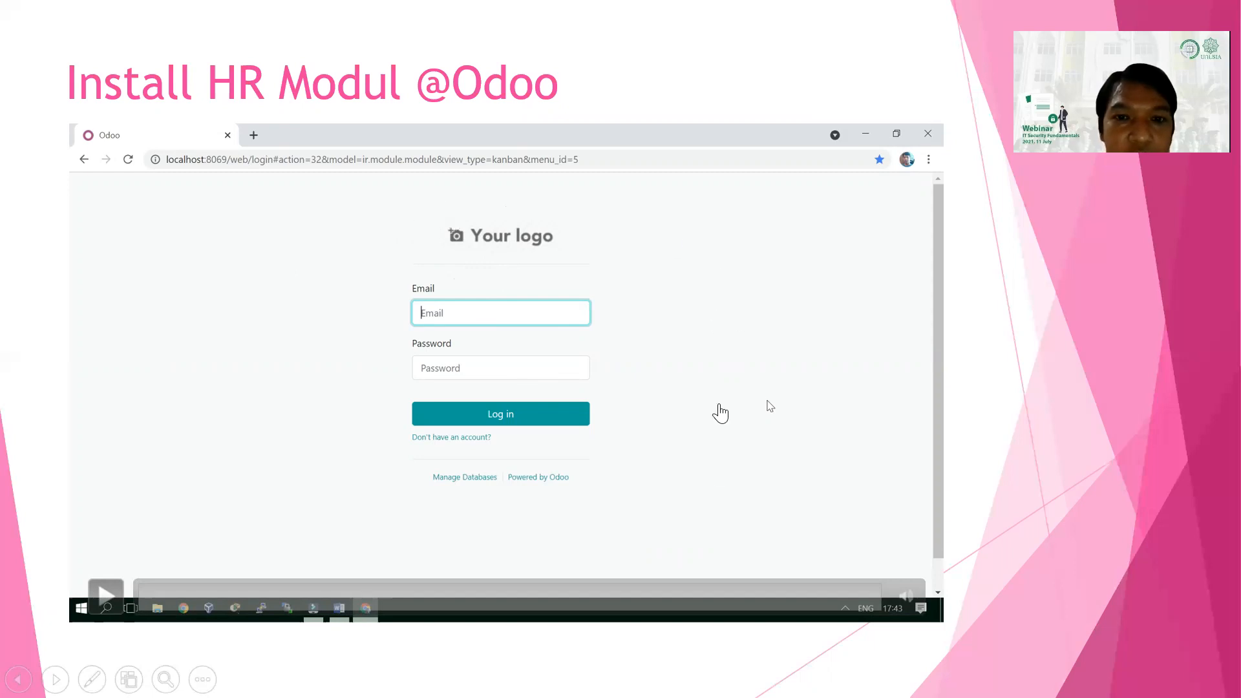
click(1169, 435)
click(1168, 435)
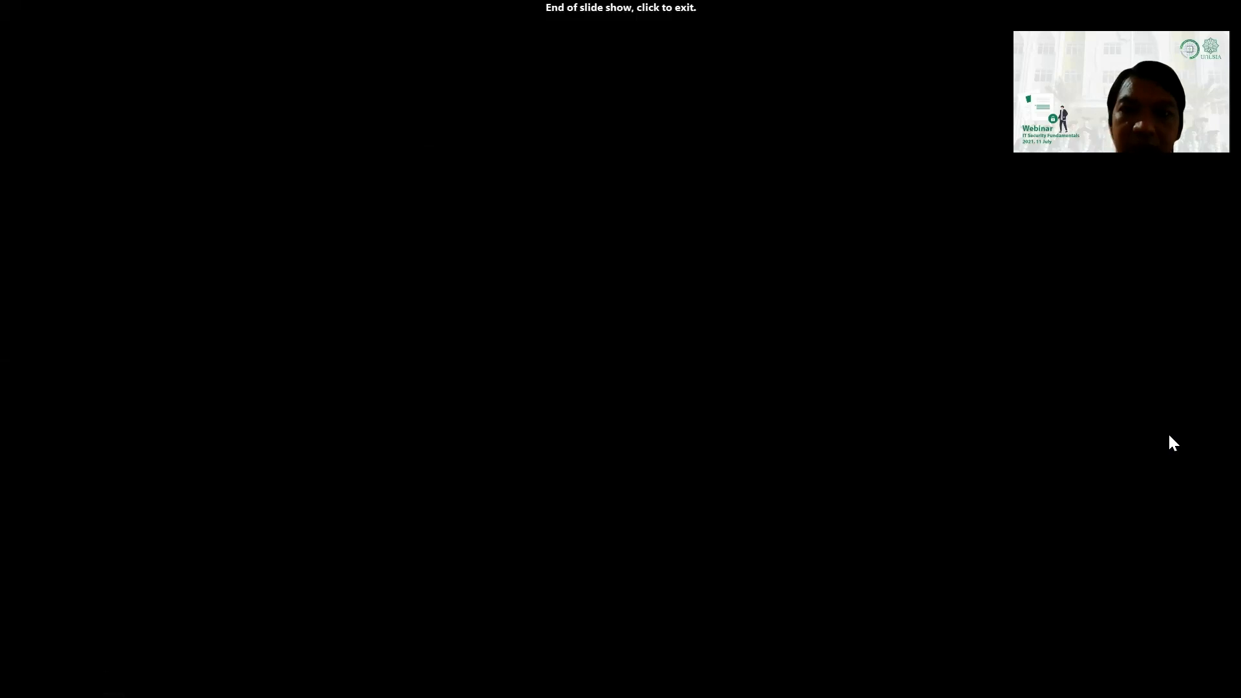
- Exit the finished slide show and switch to the Odoo login page in Chrome
click(1169, 436)
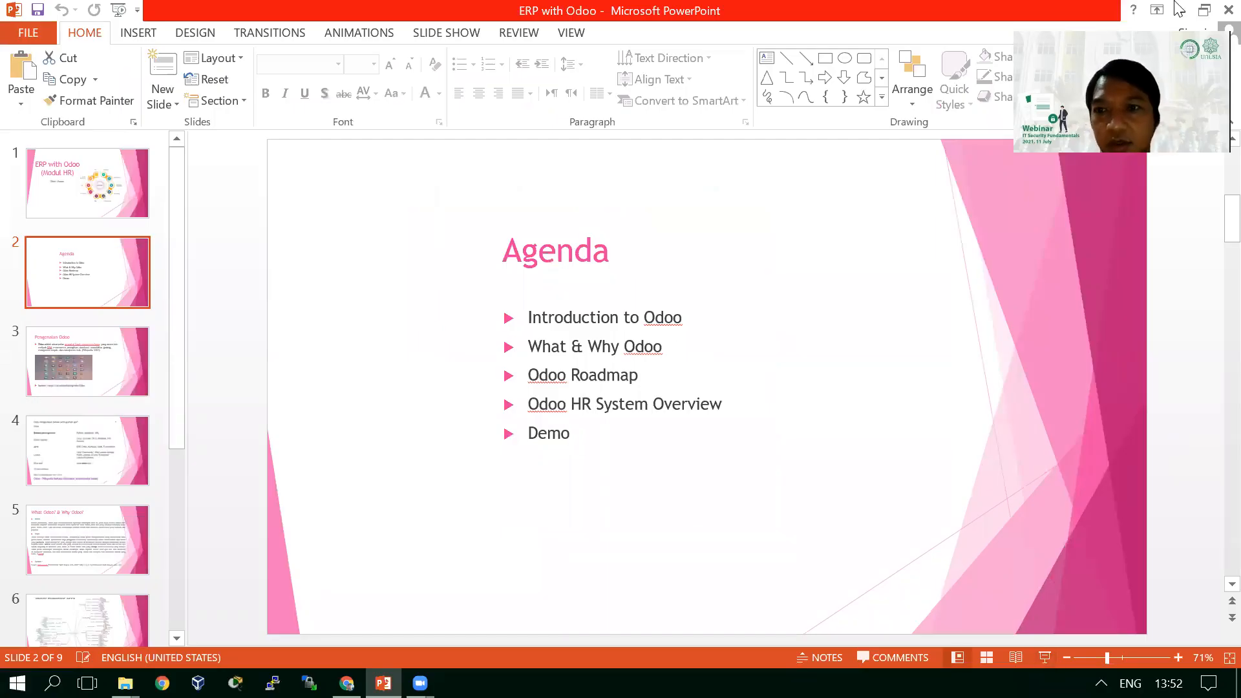
key(alt+Tab)
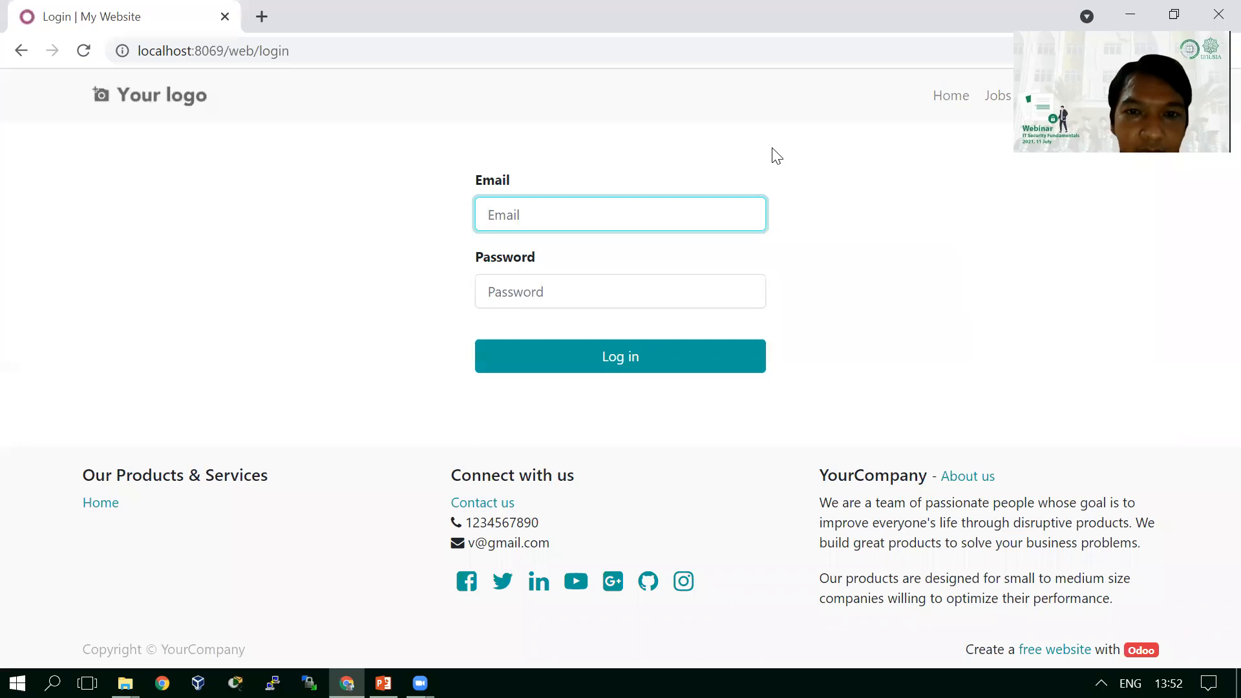
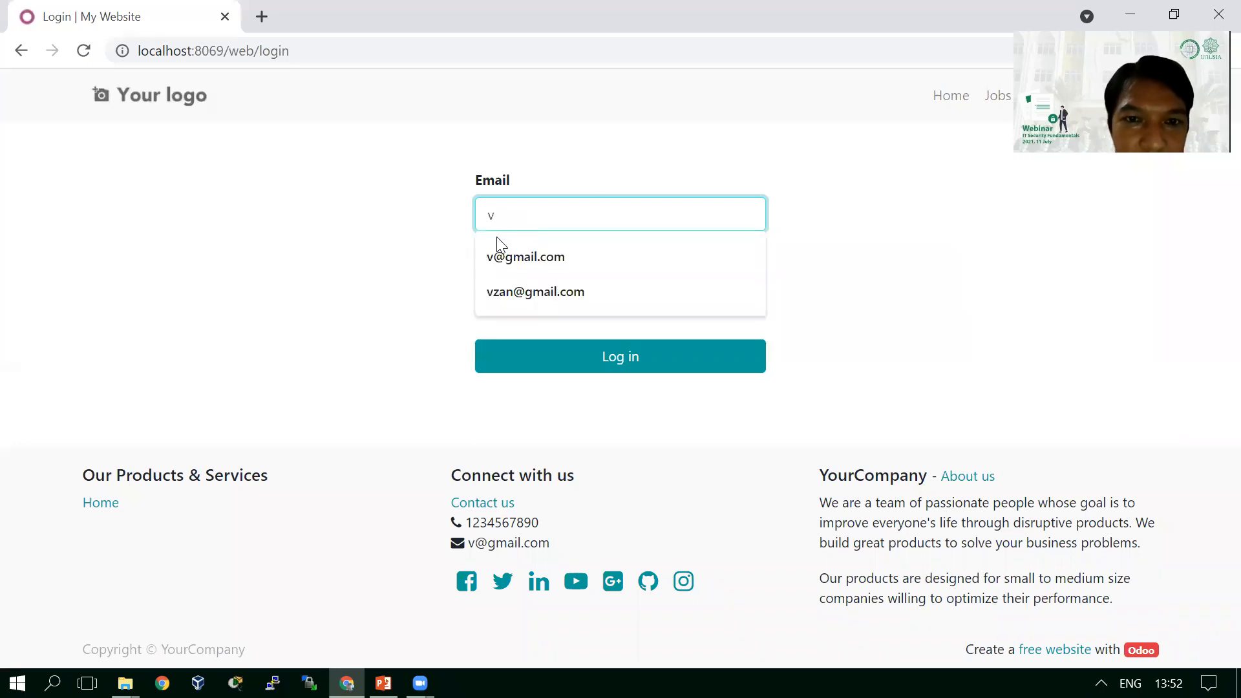
- Log in to Odoo with the saved autocomplete e-mail and the account password
click(521, 259)
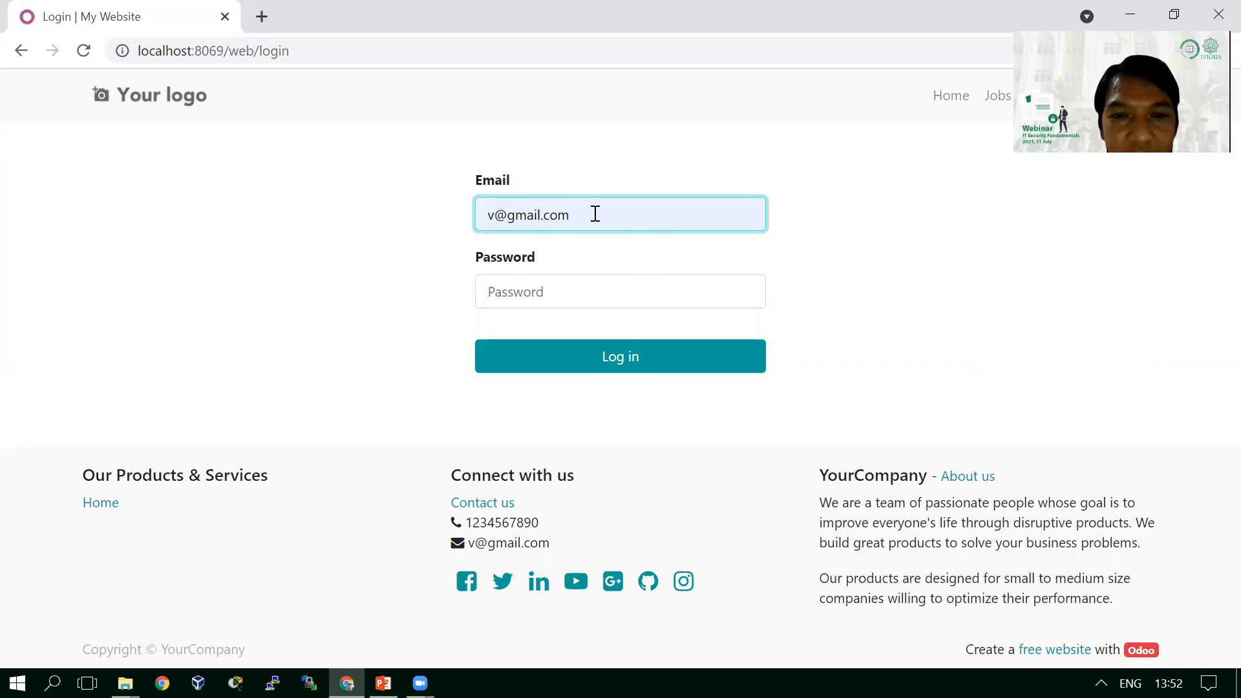
click(556, 292)
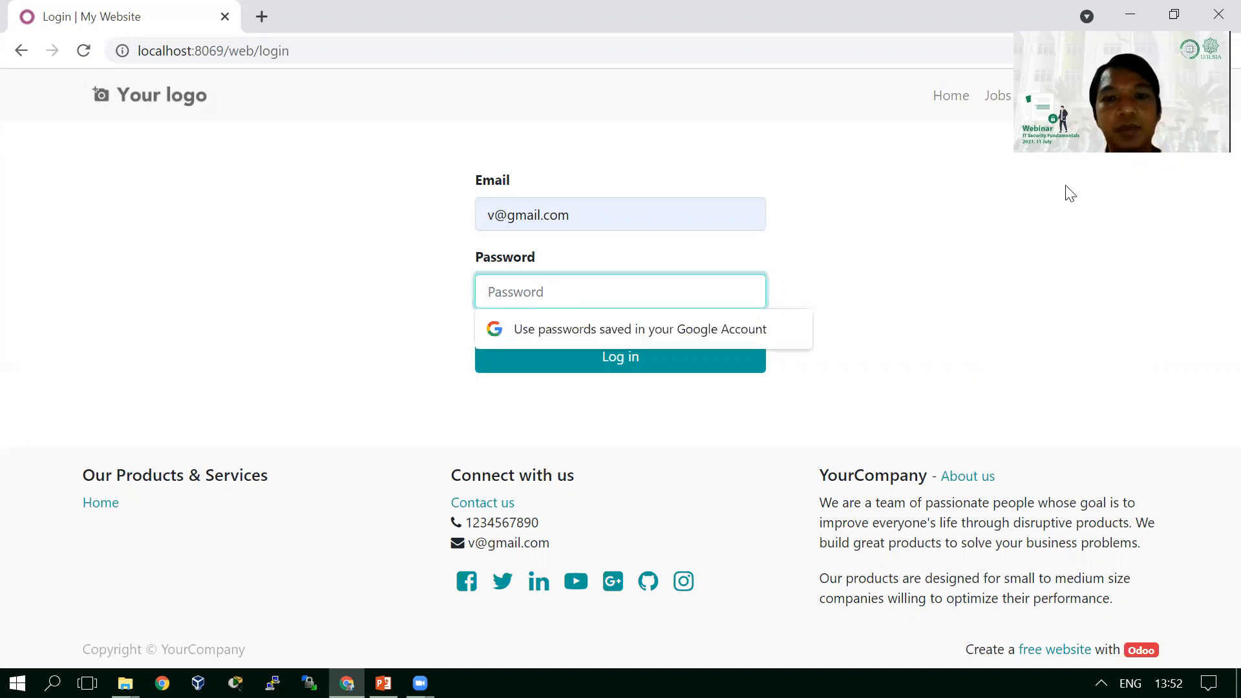
text(********)
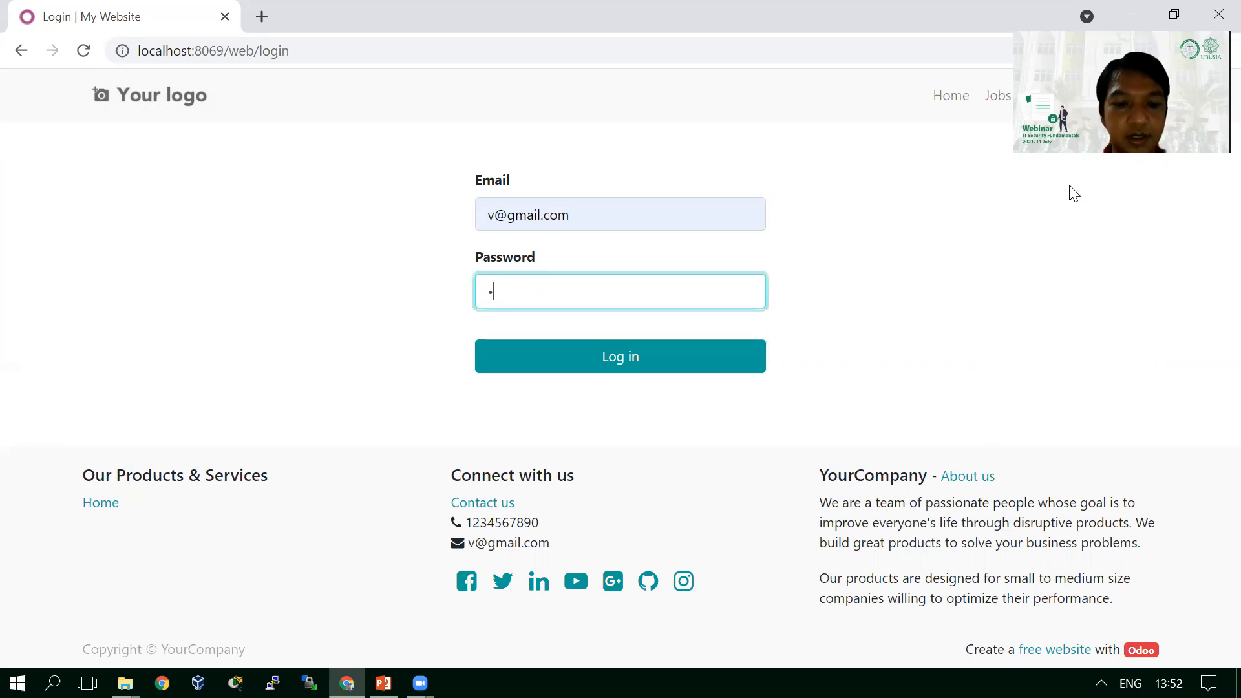
text(**)
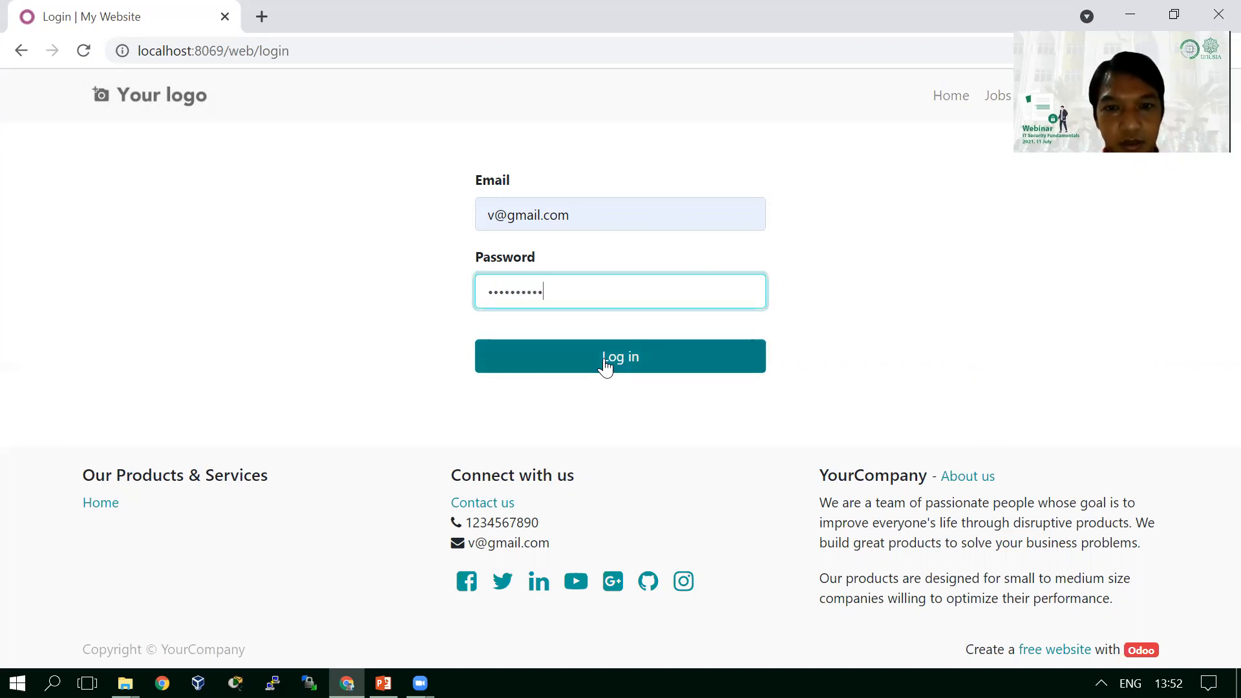
click(604, 363)
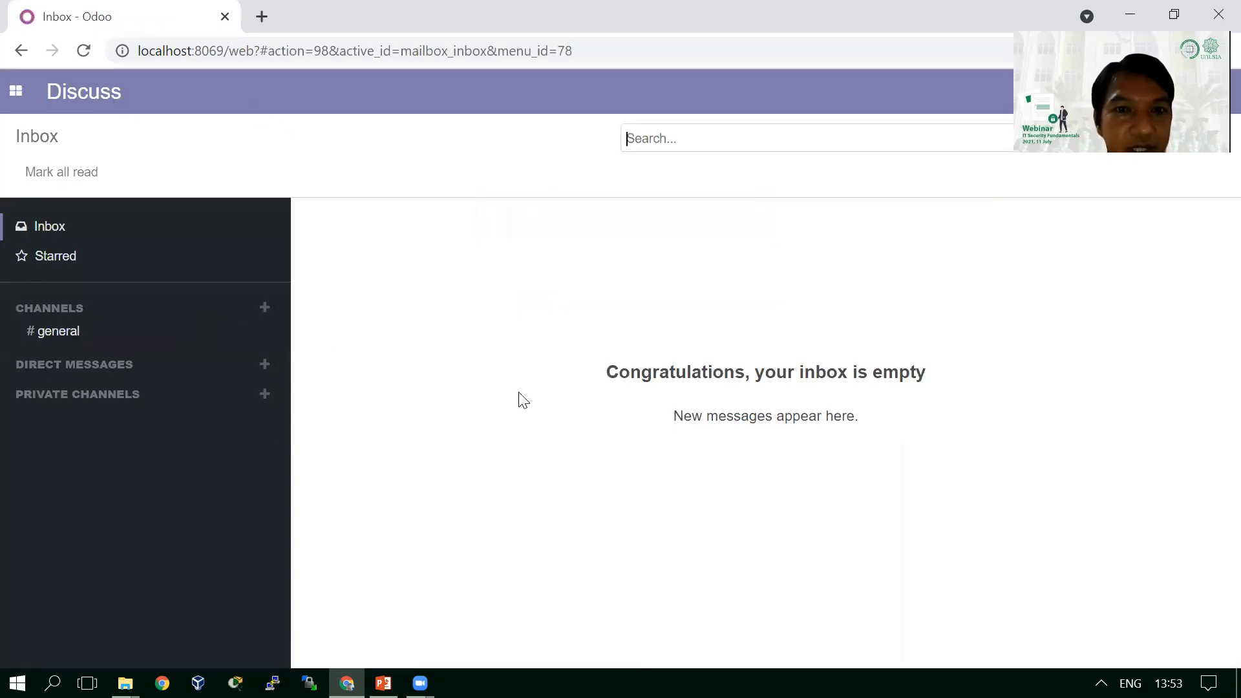
- Go to the Apps module page from the Odoo app grid menu
click(12, 97)
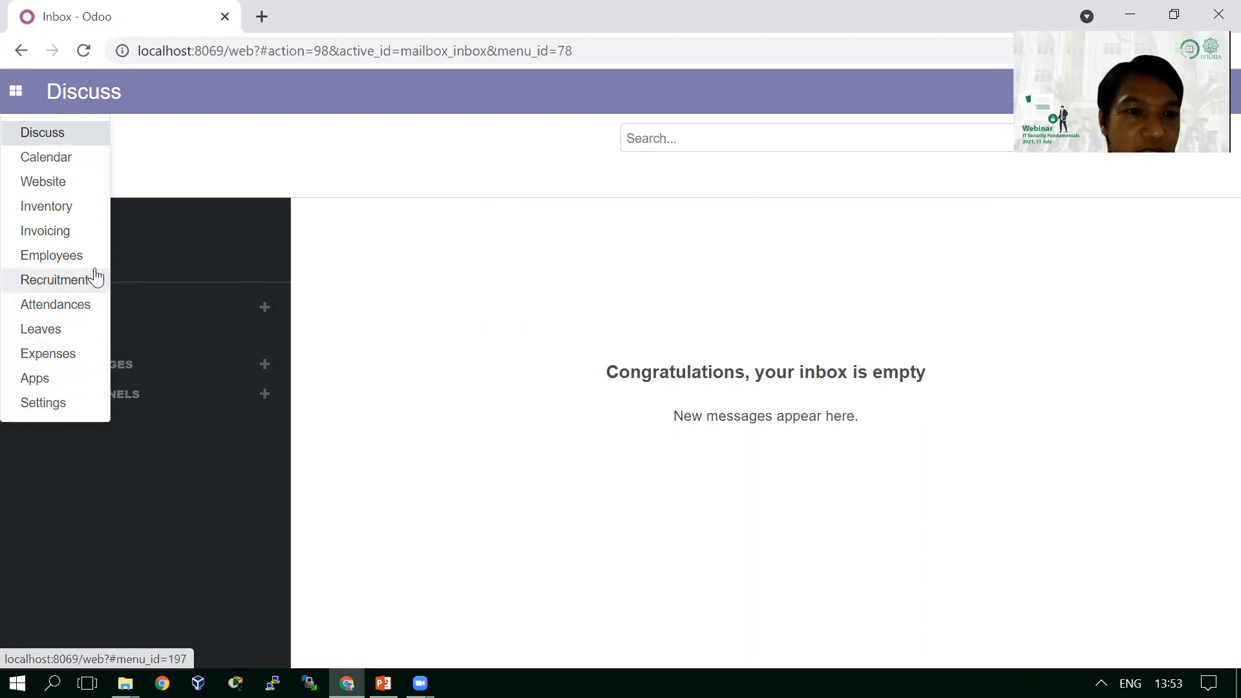
click(85, 376)
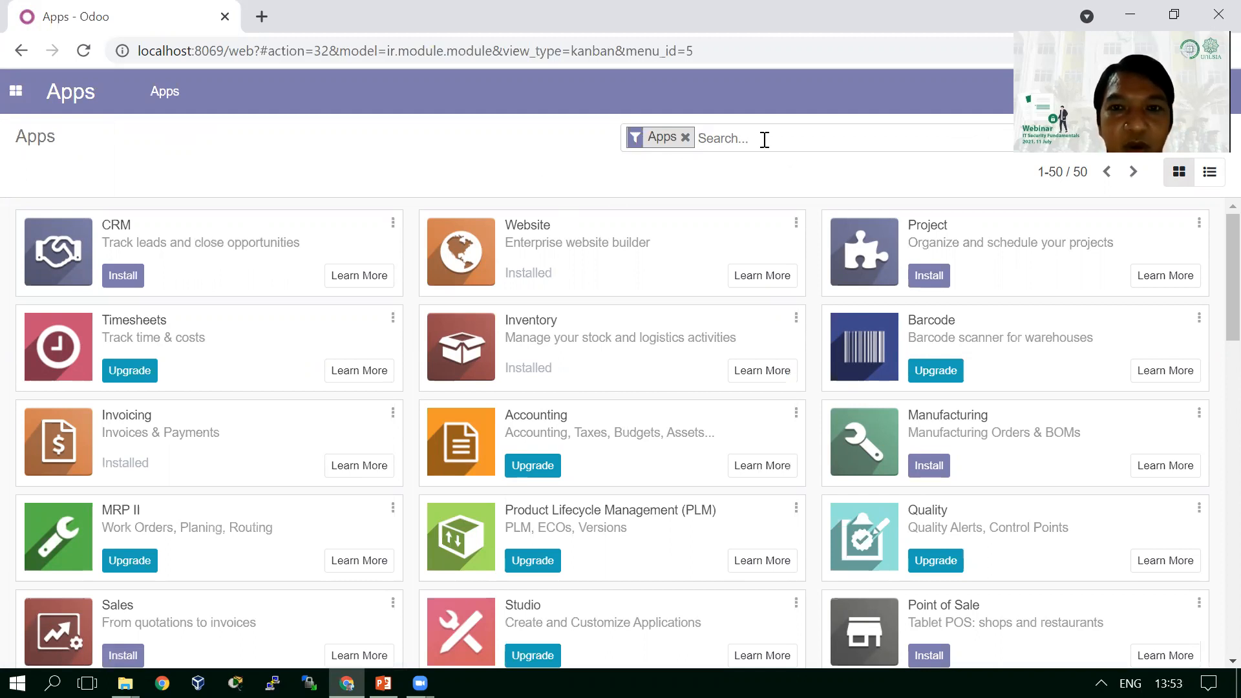
- Search the Apps list for 'hr' to show the seven HR modules
text(hr)
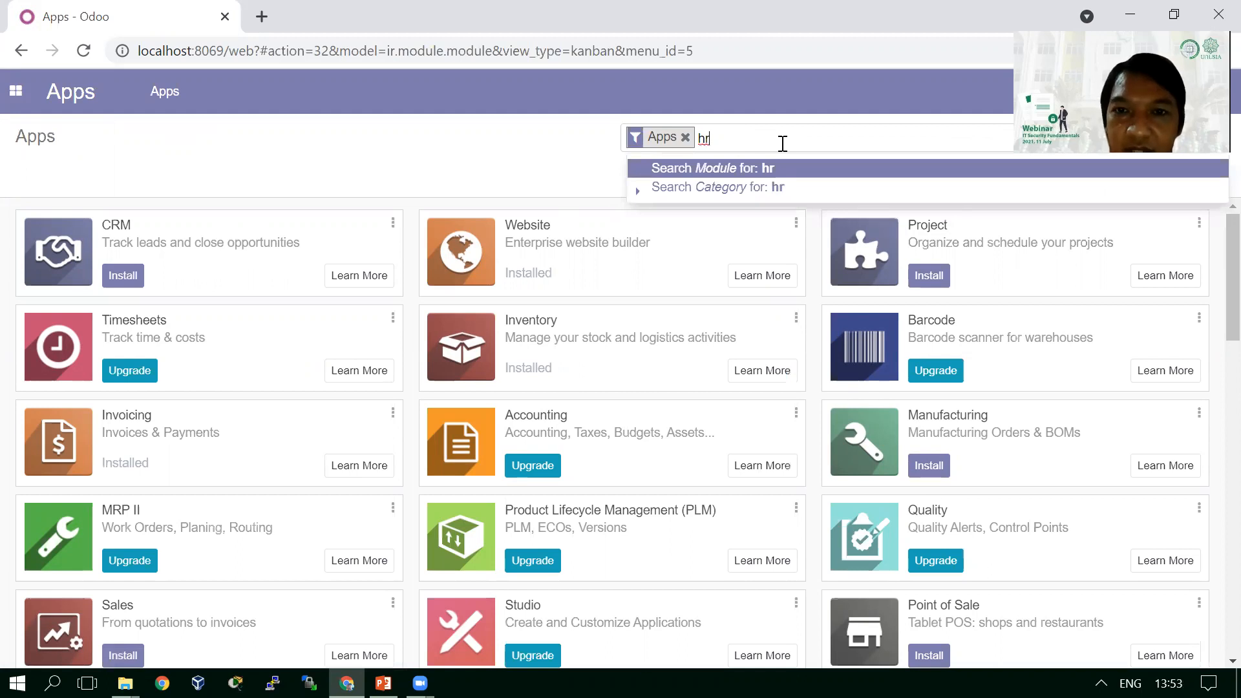
key(Return)
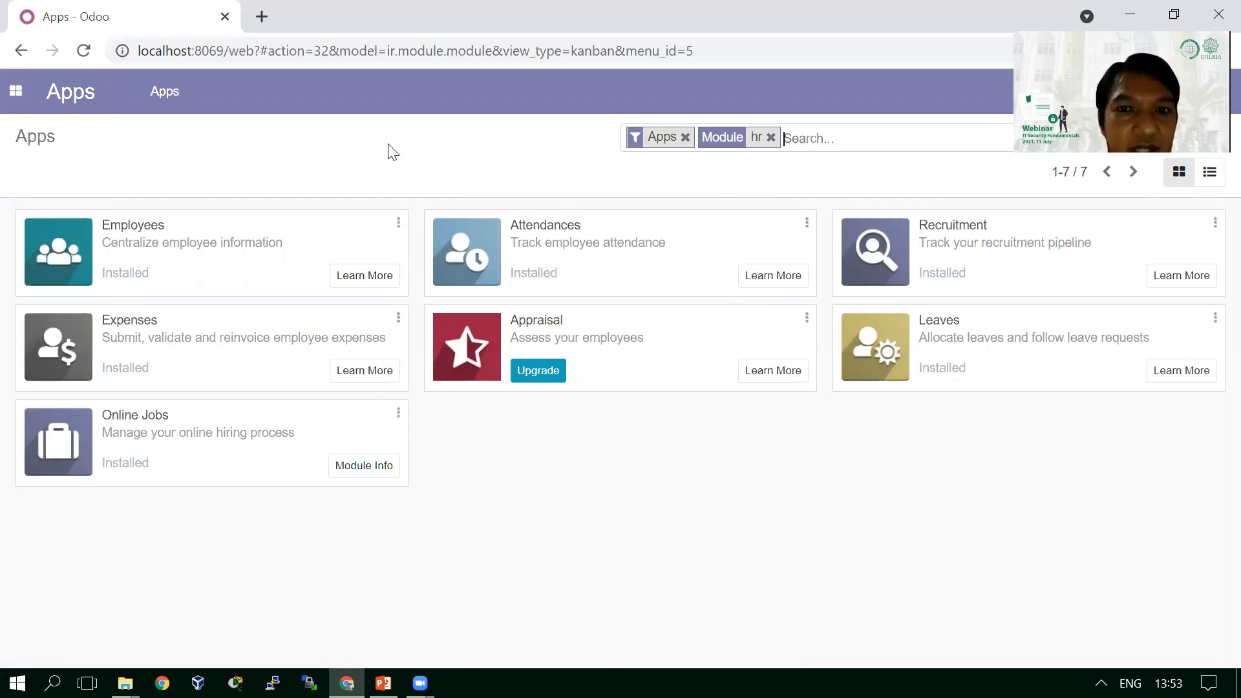
click(15, 94)
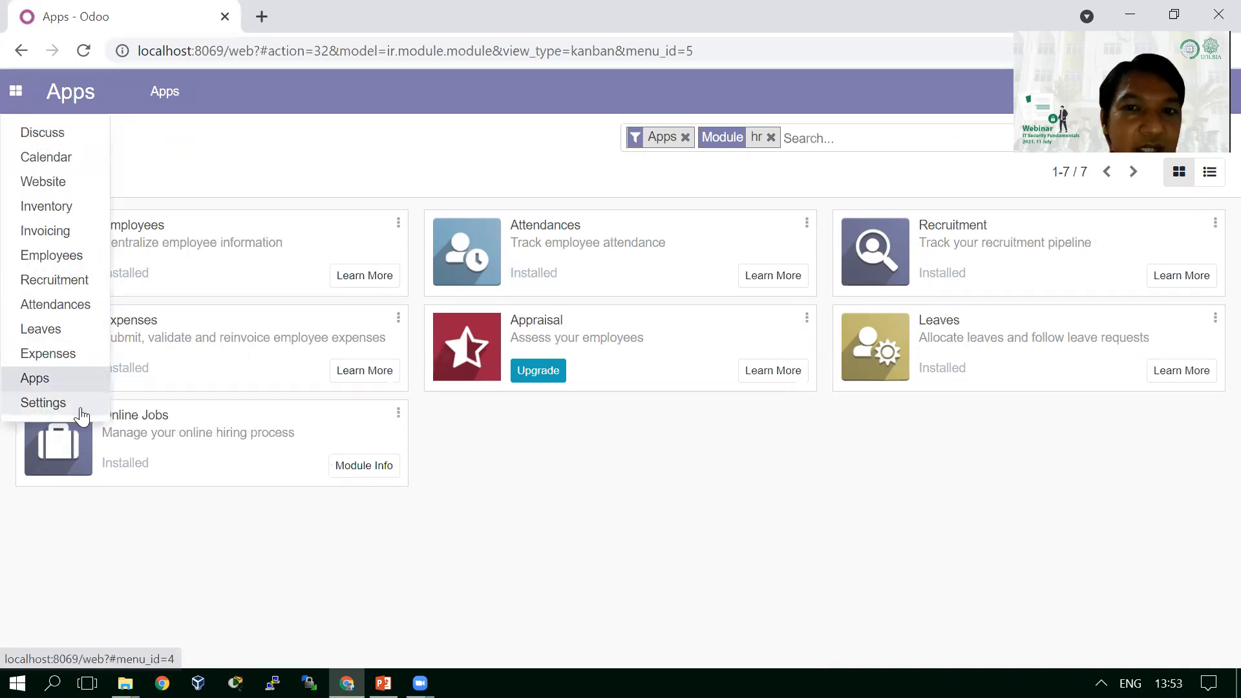
- Navigate through the app grid menu to the Settings dashboard
click(399, 165)
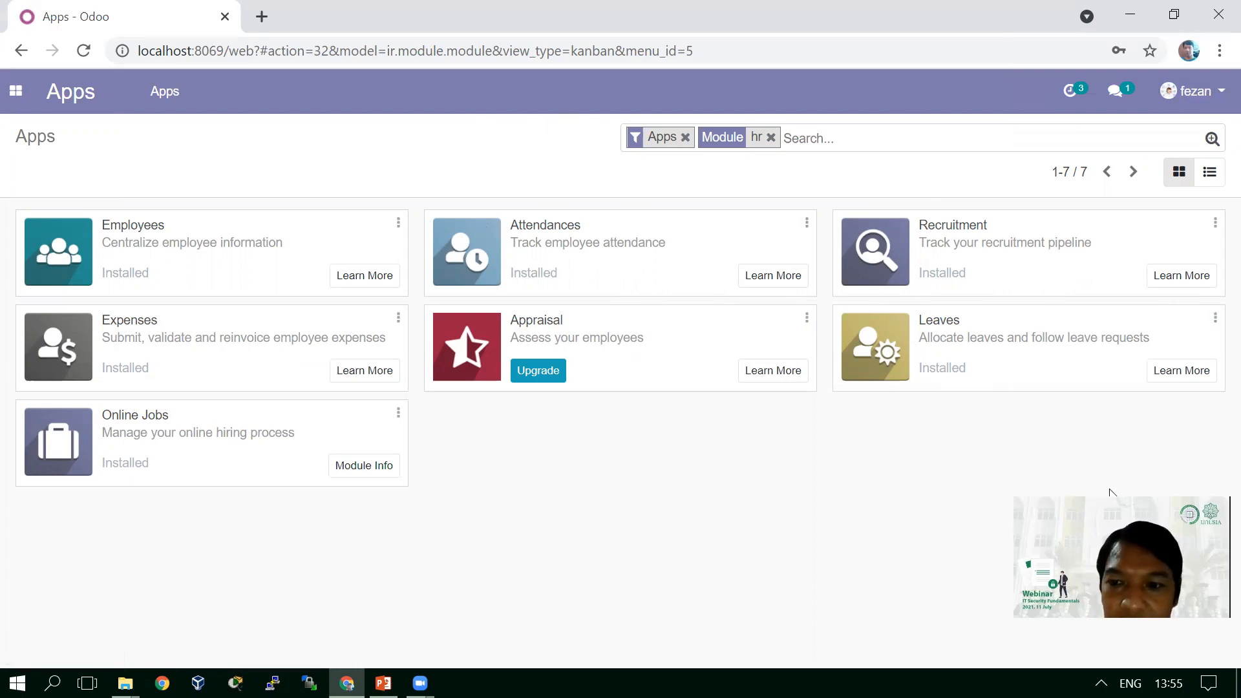
click(14, 97)
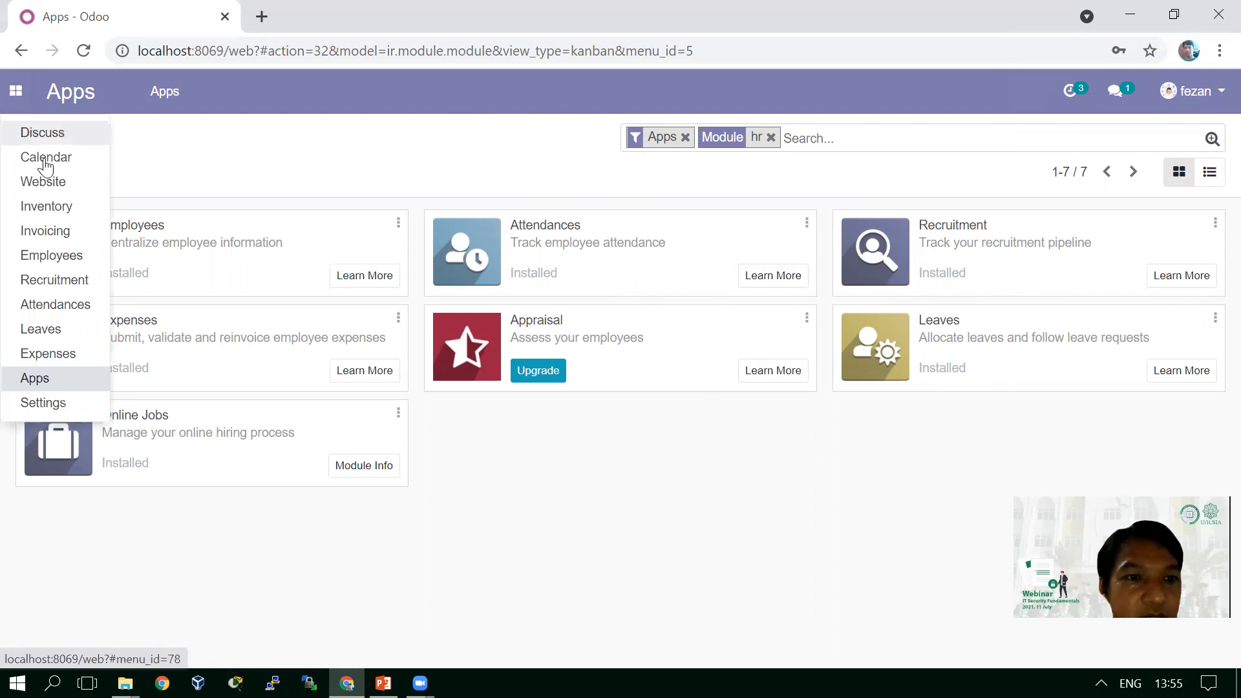
click(308, 162)
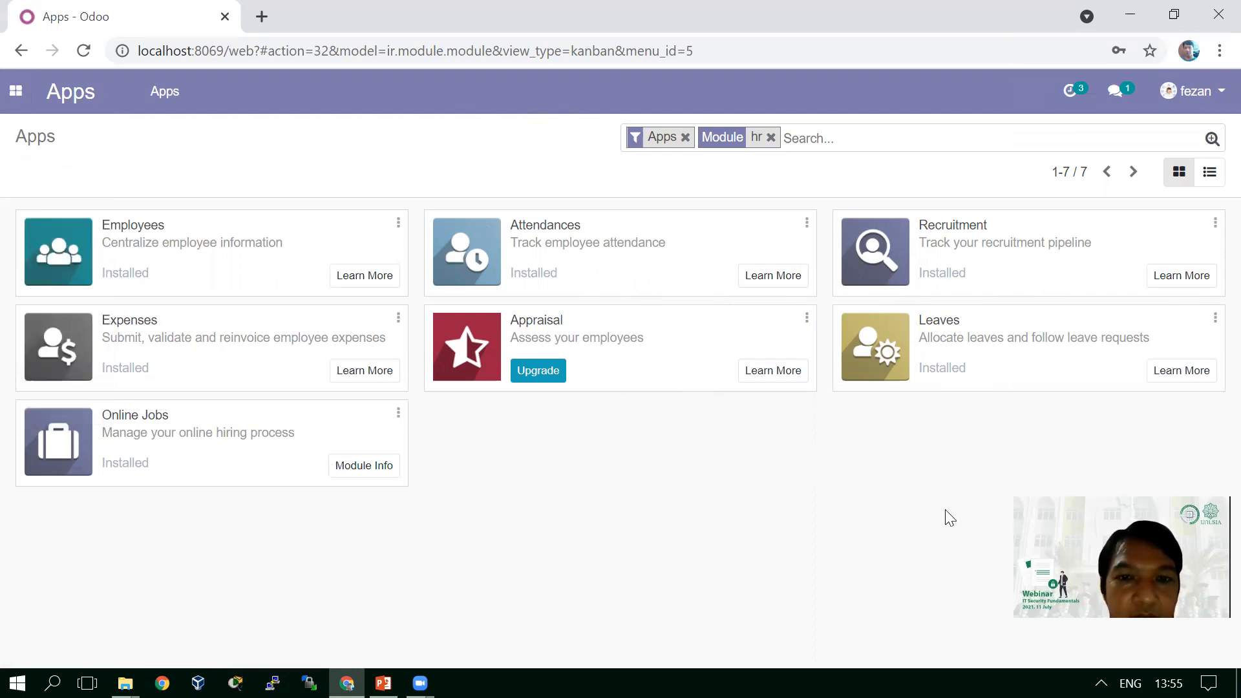
click(17, 108)
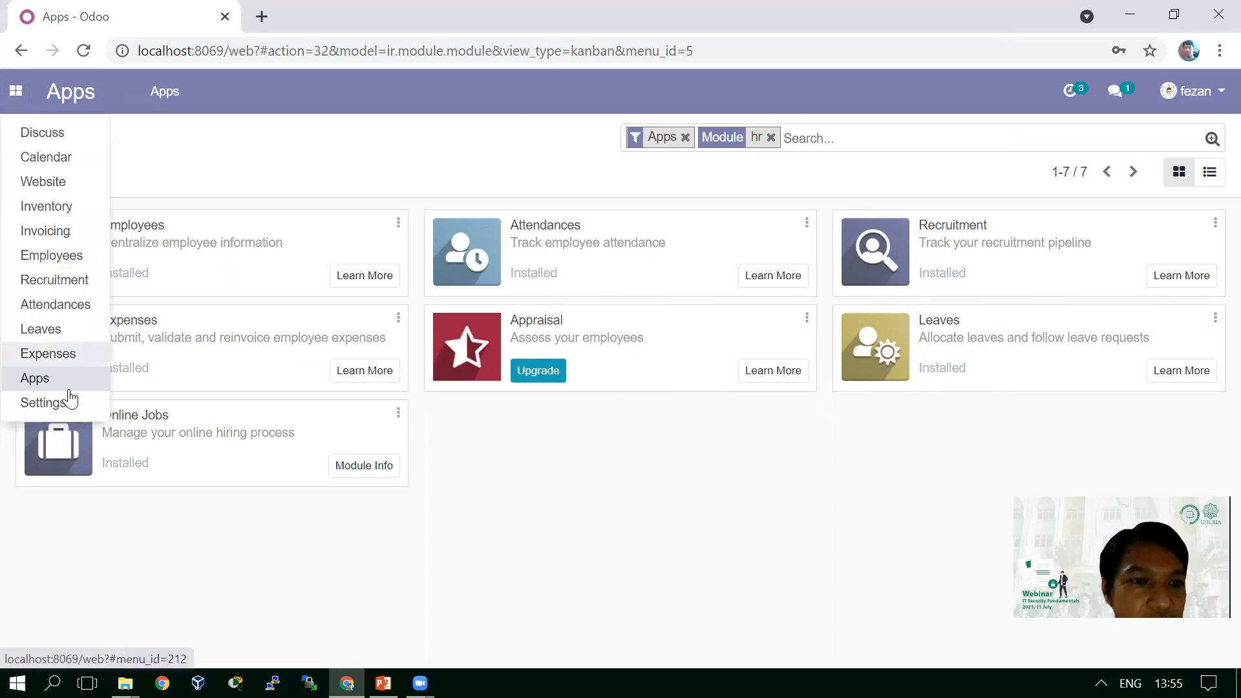
click(70, 403)
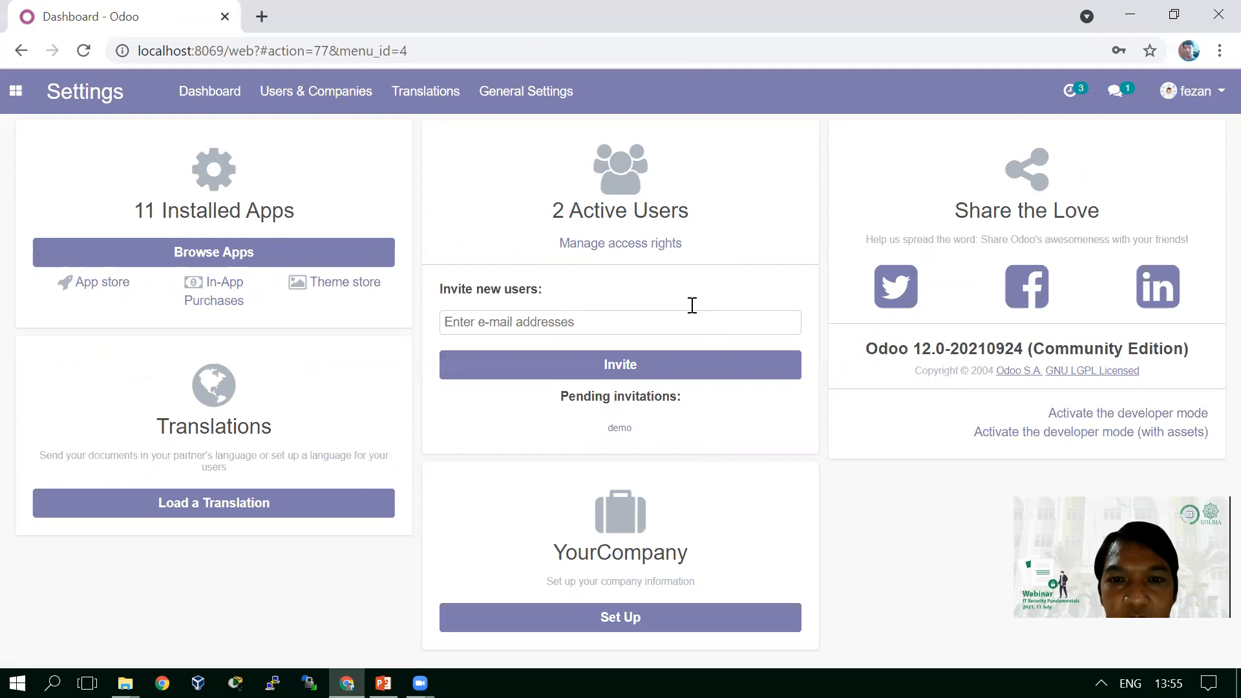
- Choose Manage access rights under Active Users to list the internal users
click(605, 249)
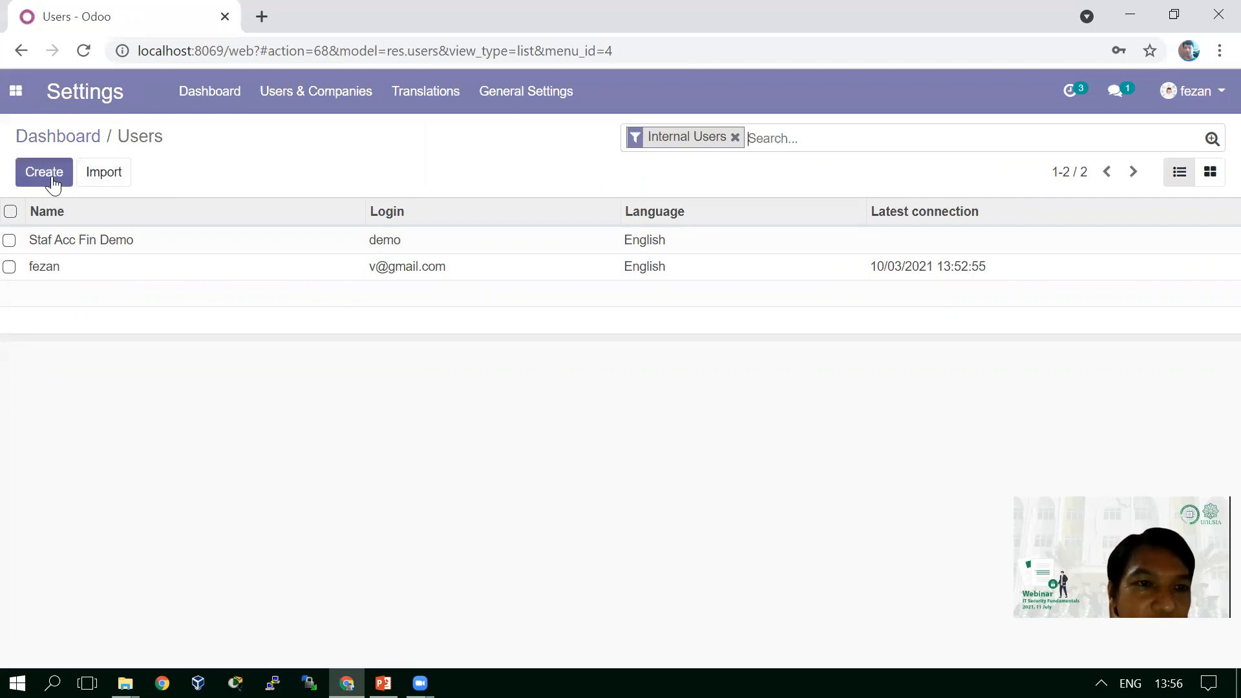
- Review the existing user's Application Accesses, then create a new user from Users & Companies > Users
click(72, 268)
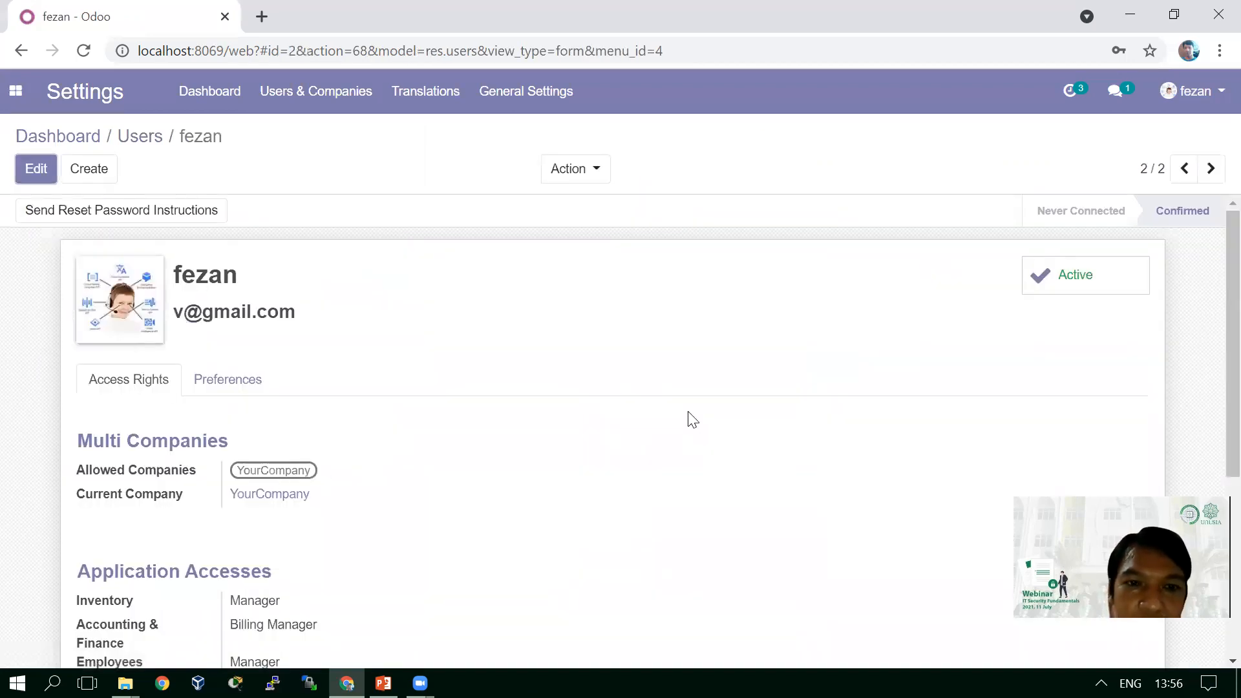
scroll(692, 421, down, 4)
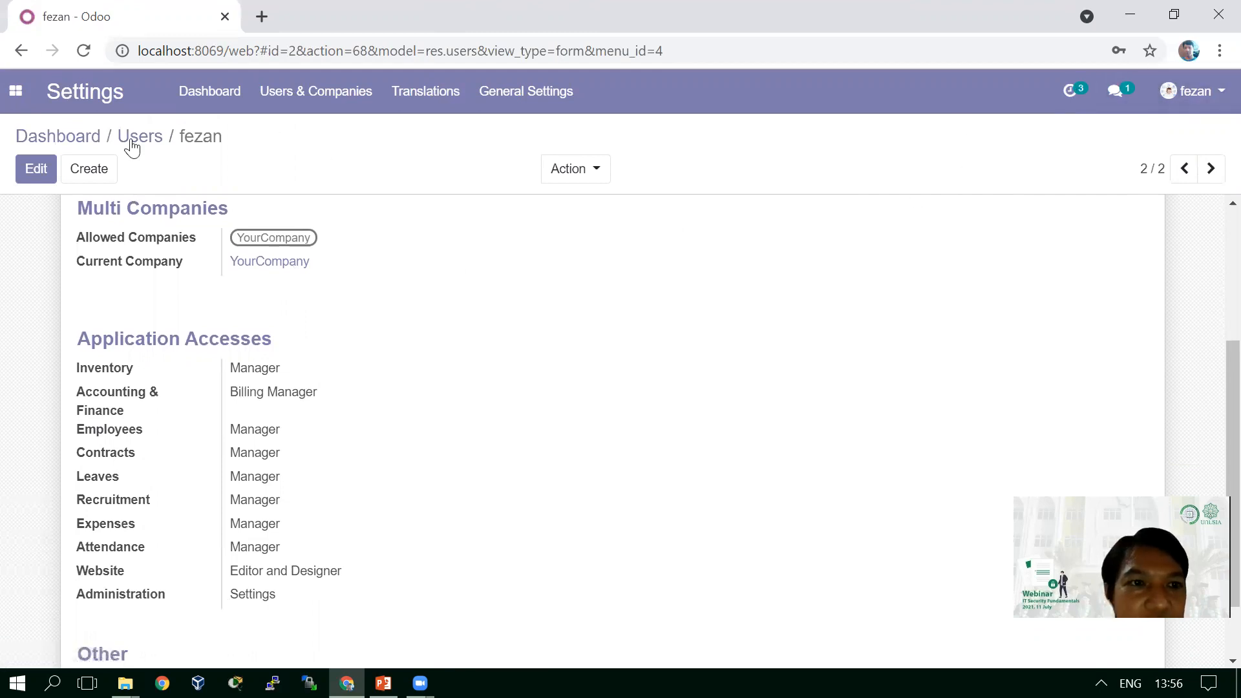
click(334, 113)
click(334, 131)
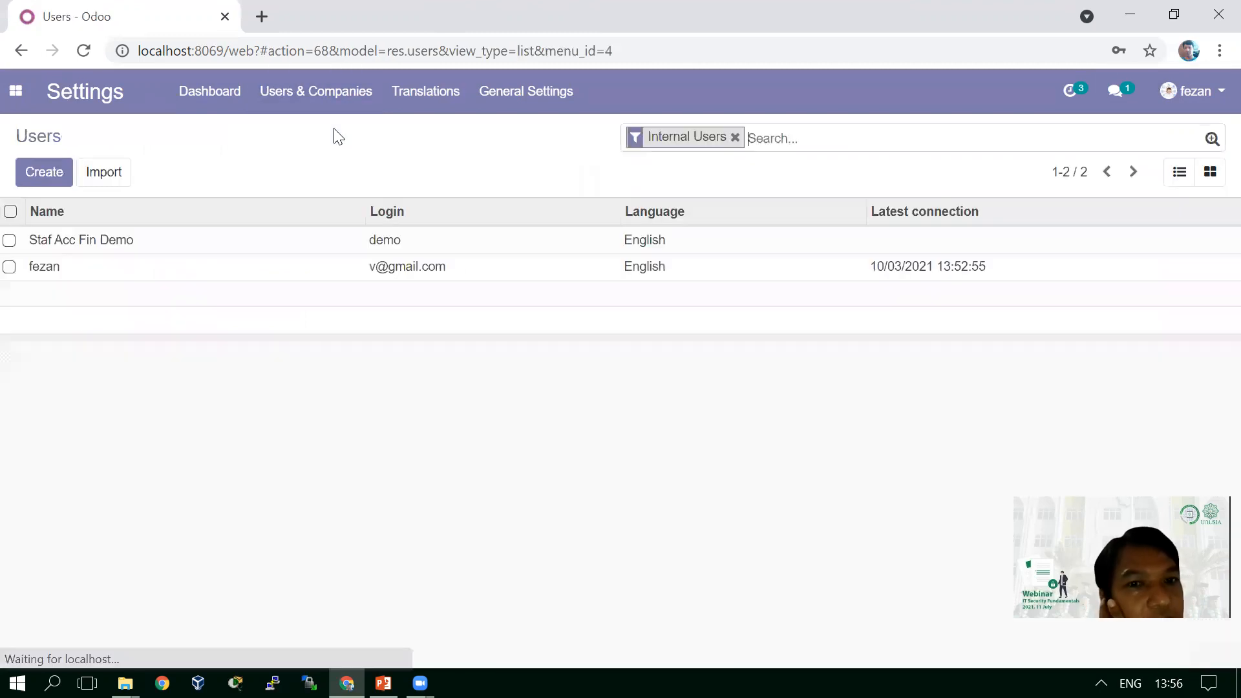
click(43, 184)
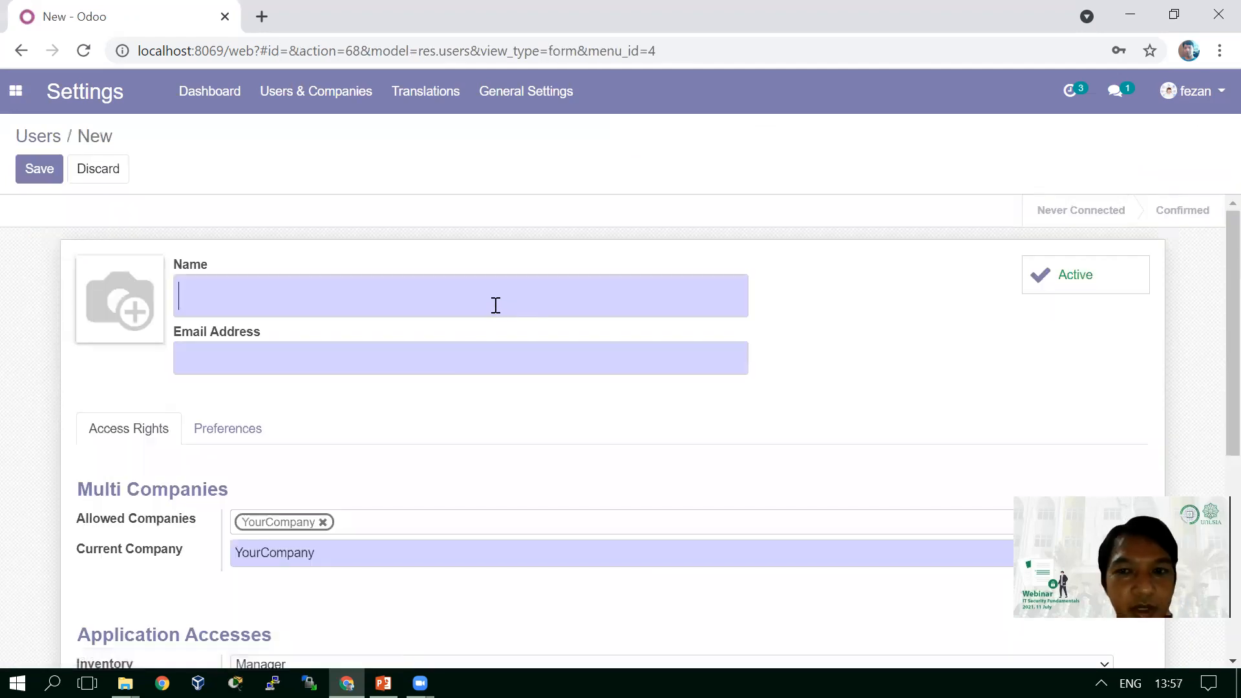
- Enter the new user's name and pick the suggested e-mail address from autofill
text(udin)
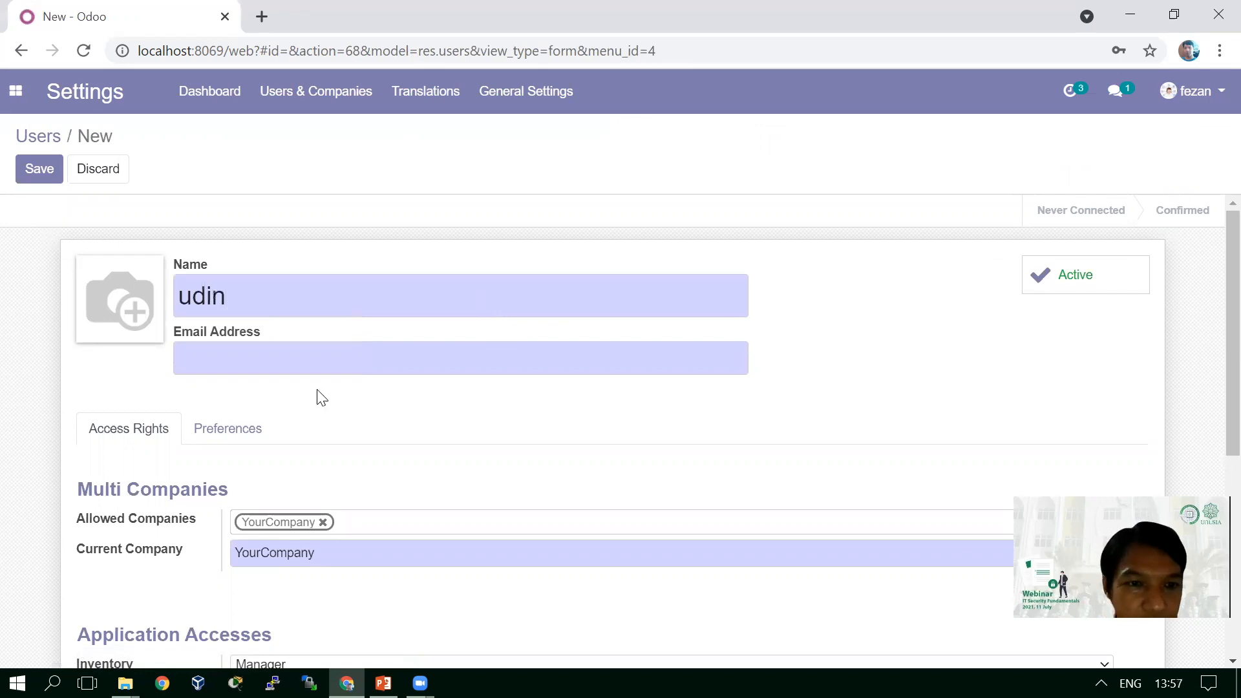
click(319, 361)
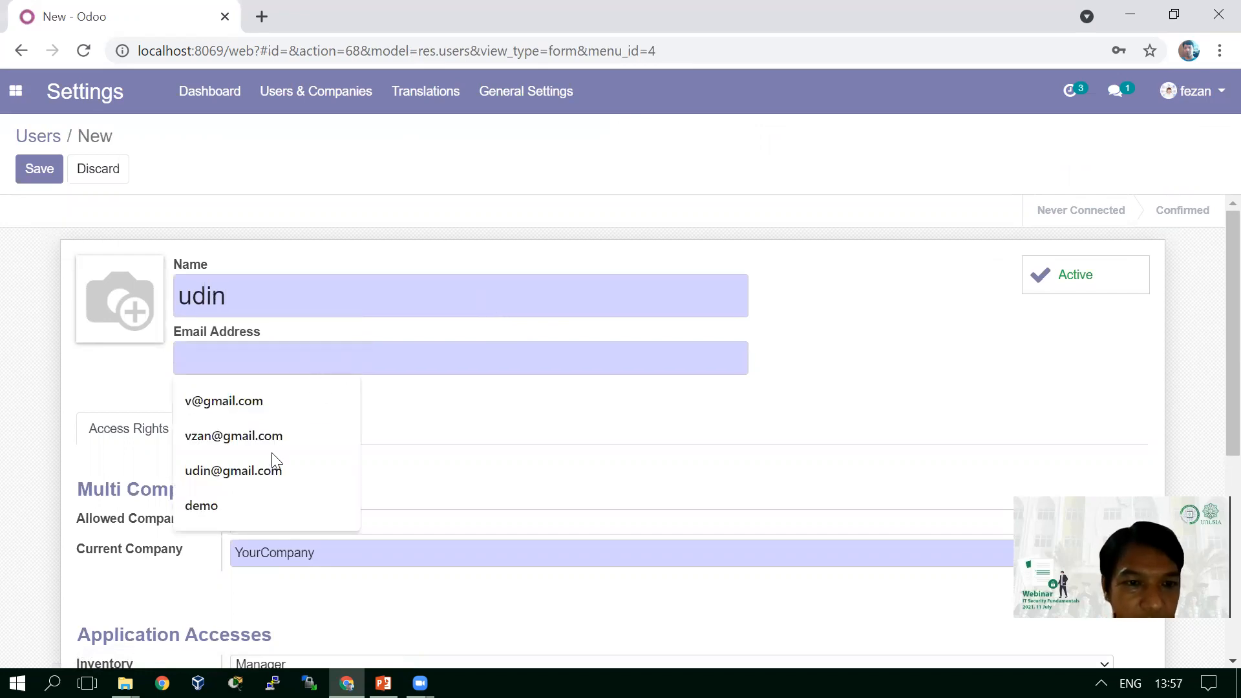
click(269, 473)
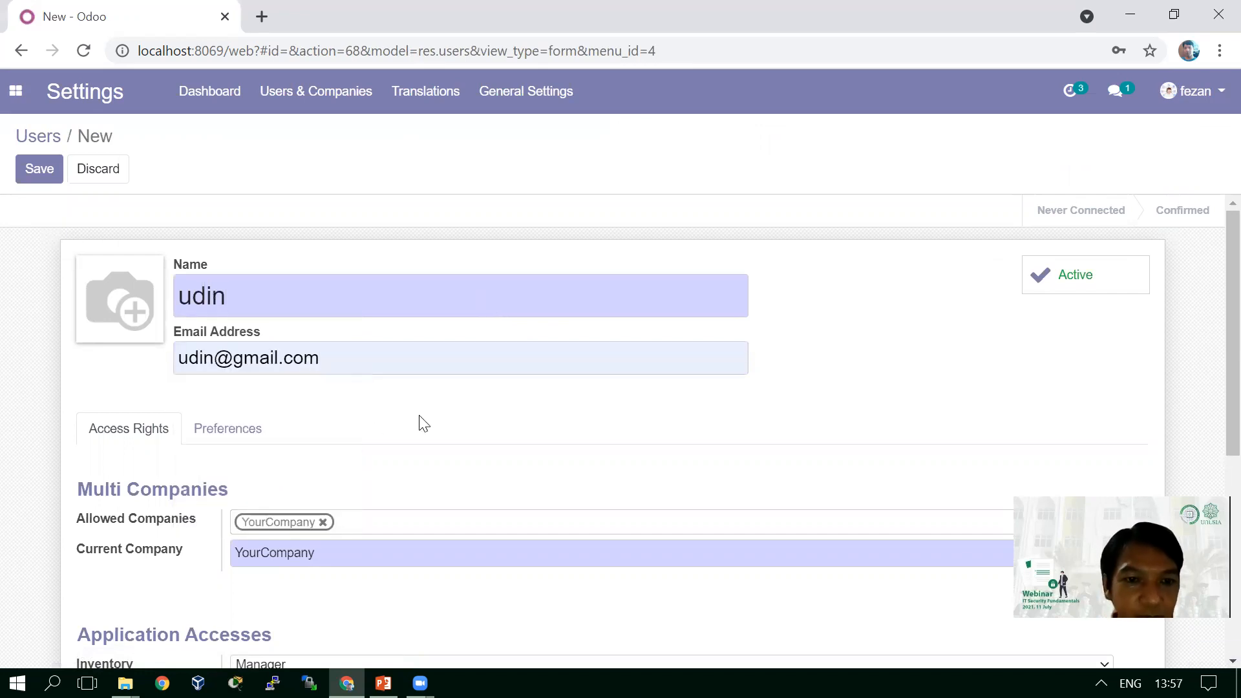
scroll(424, 424, down, 3)
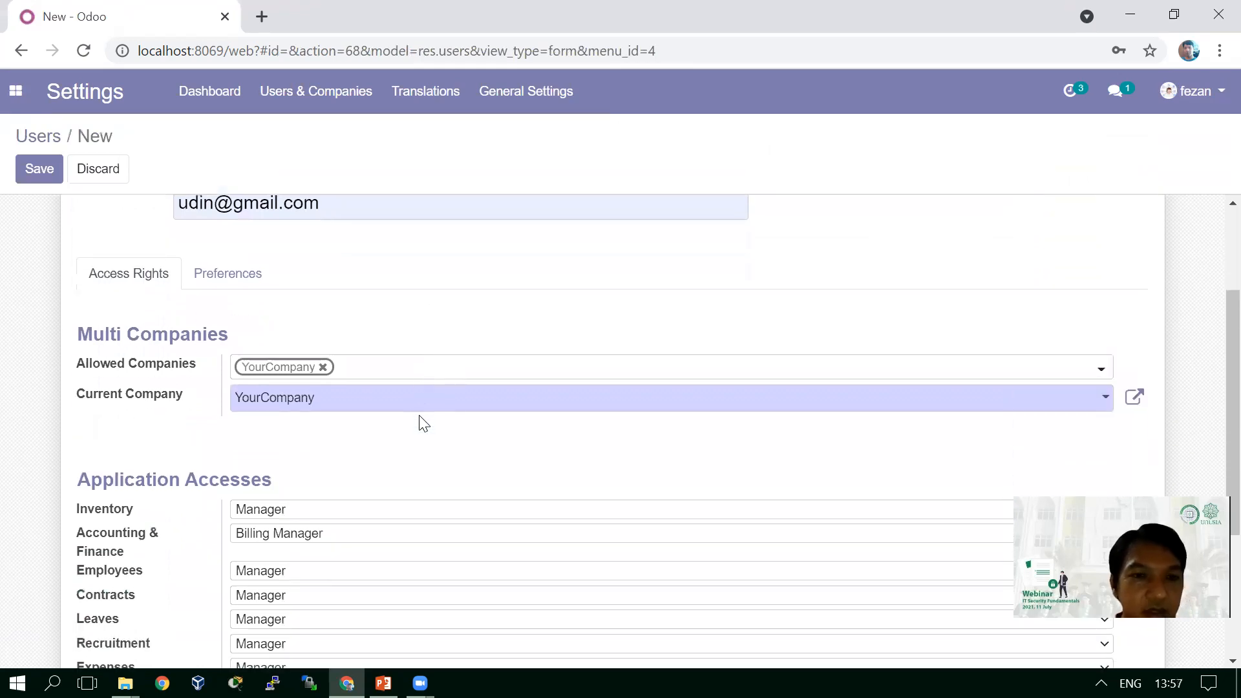
scroll(423, 423, down, 1)
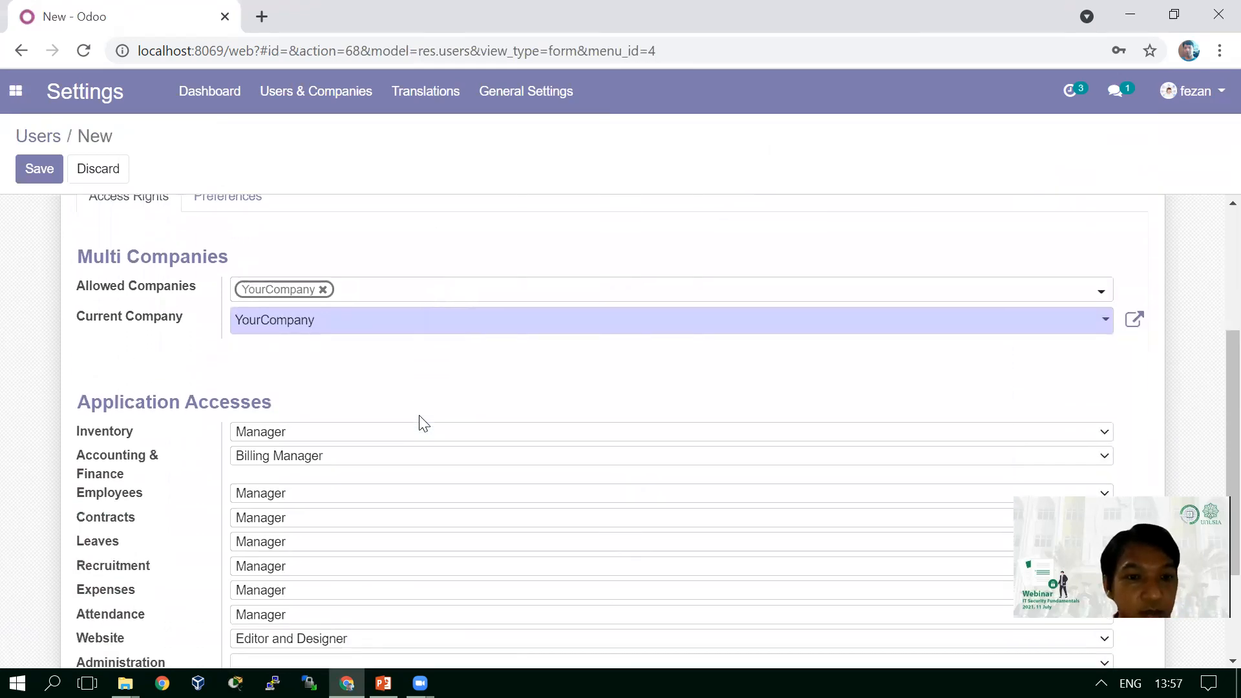
scroll(423, 423, down, 2)
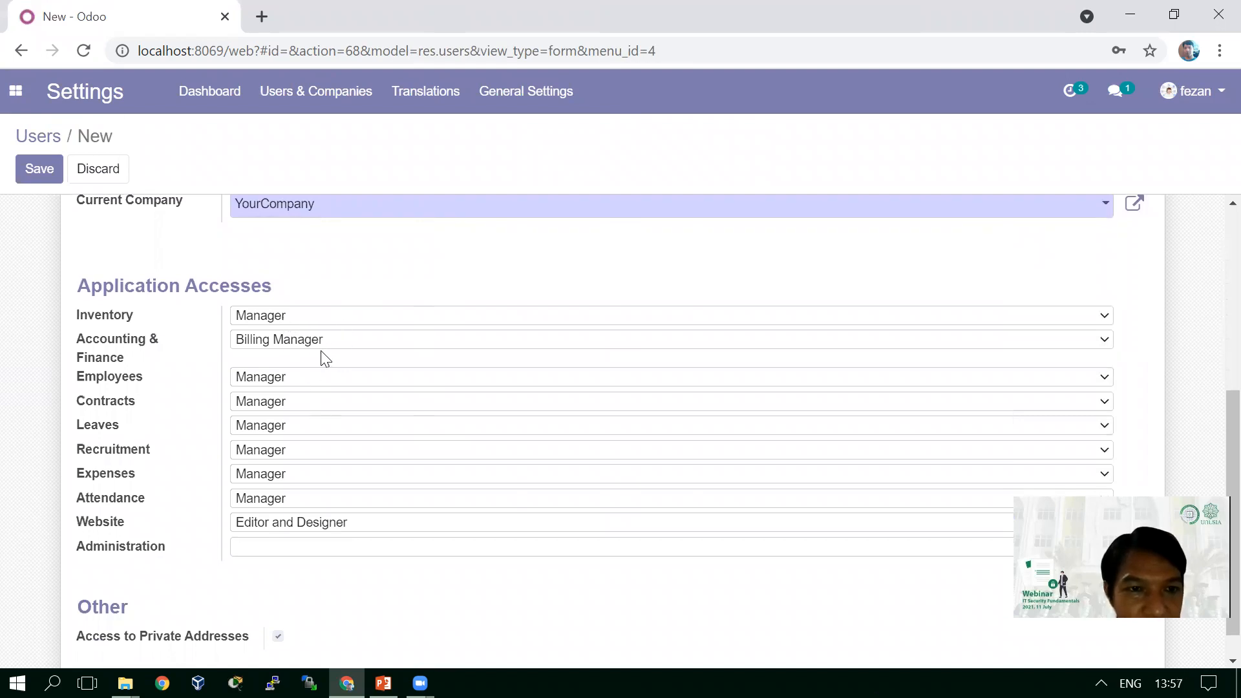
- Clear Inventory, Accounting, Contracts, Leaves and Recruitment access, keeping Employees at Manager
click(433, 326)
click(411, 334)
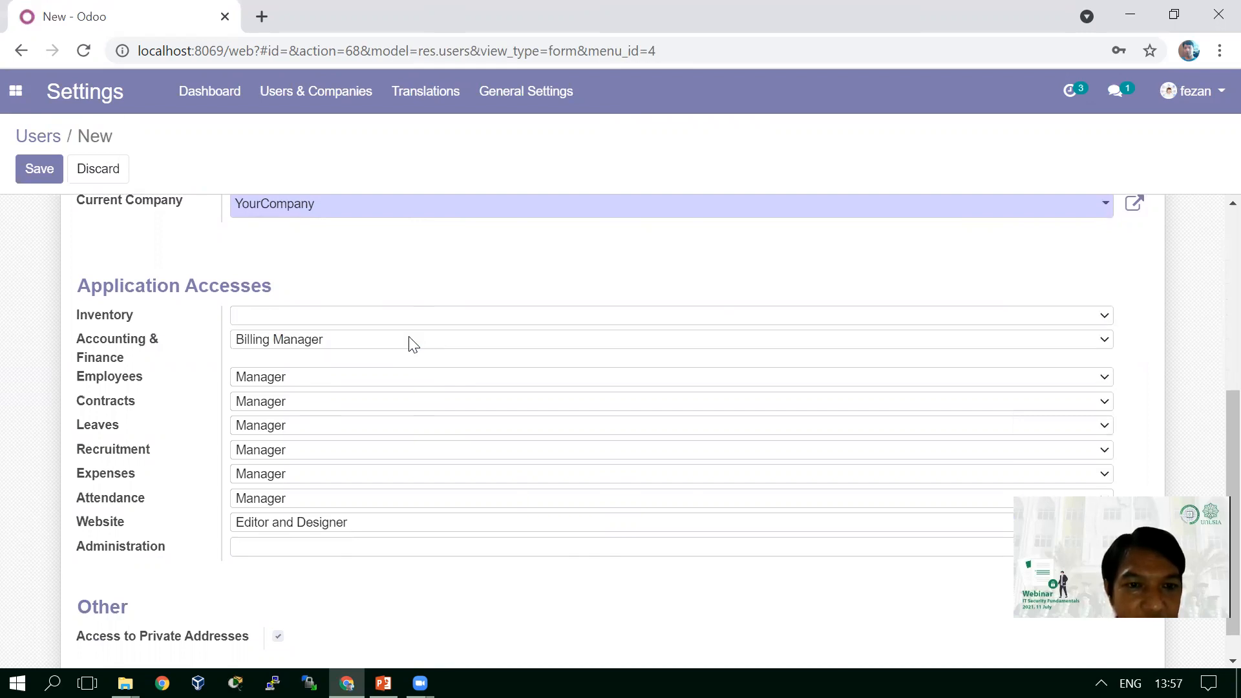
click(372, 342)
click(368, 356)
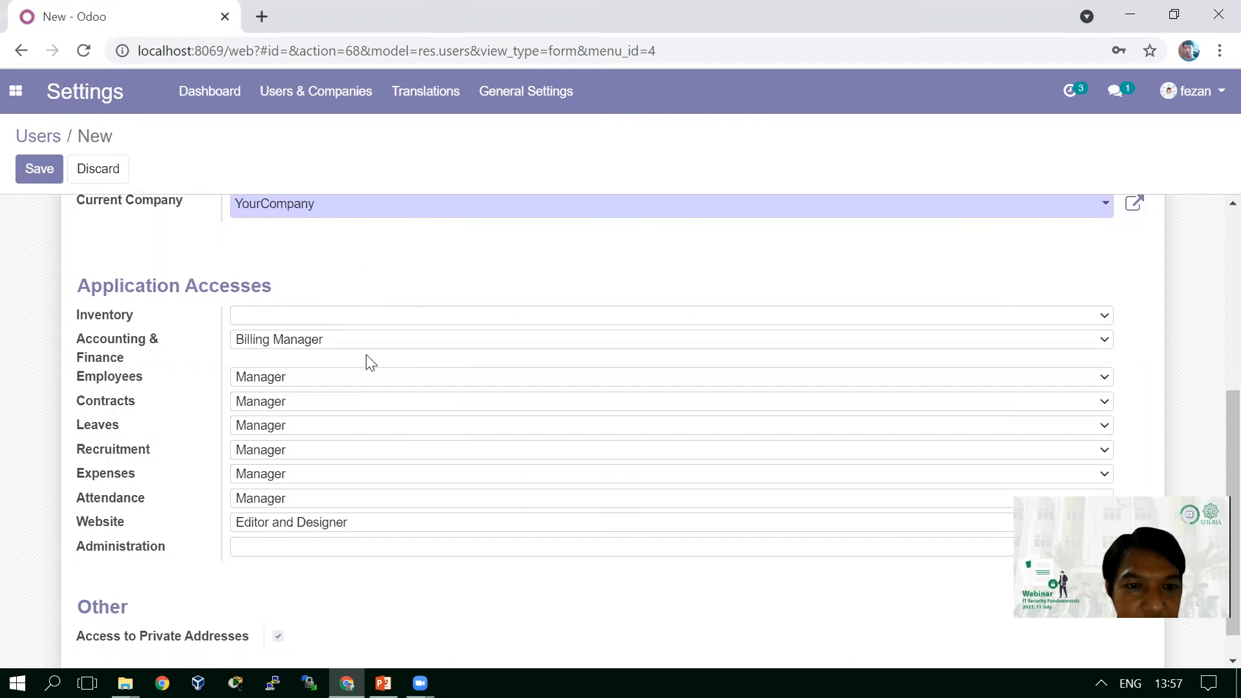
click(346, 384)
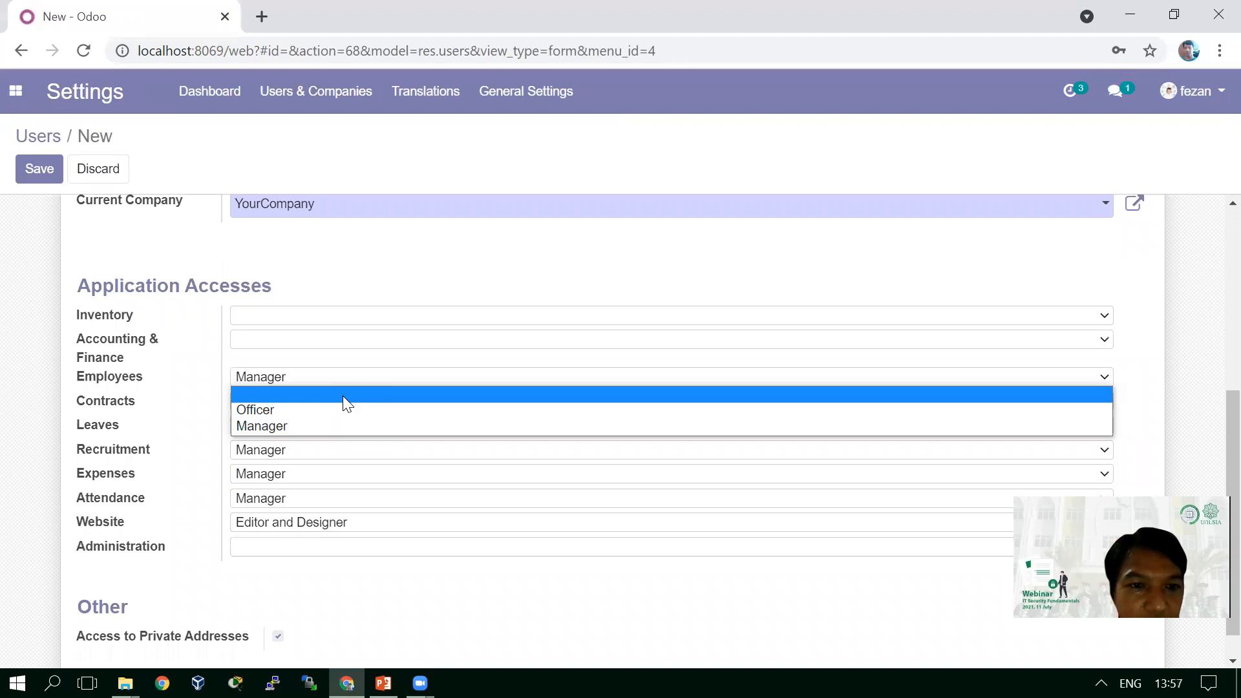
click(474, 248)
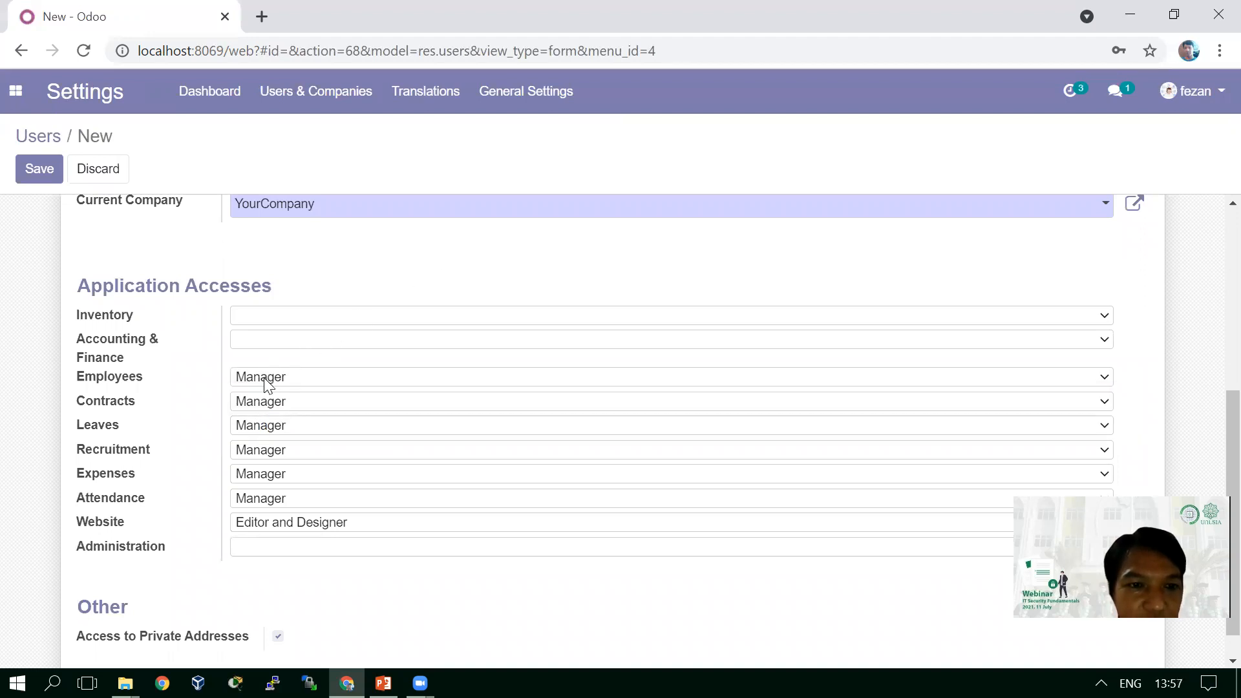
click(294, 408)
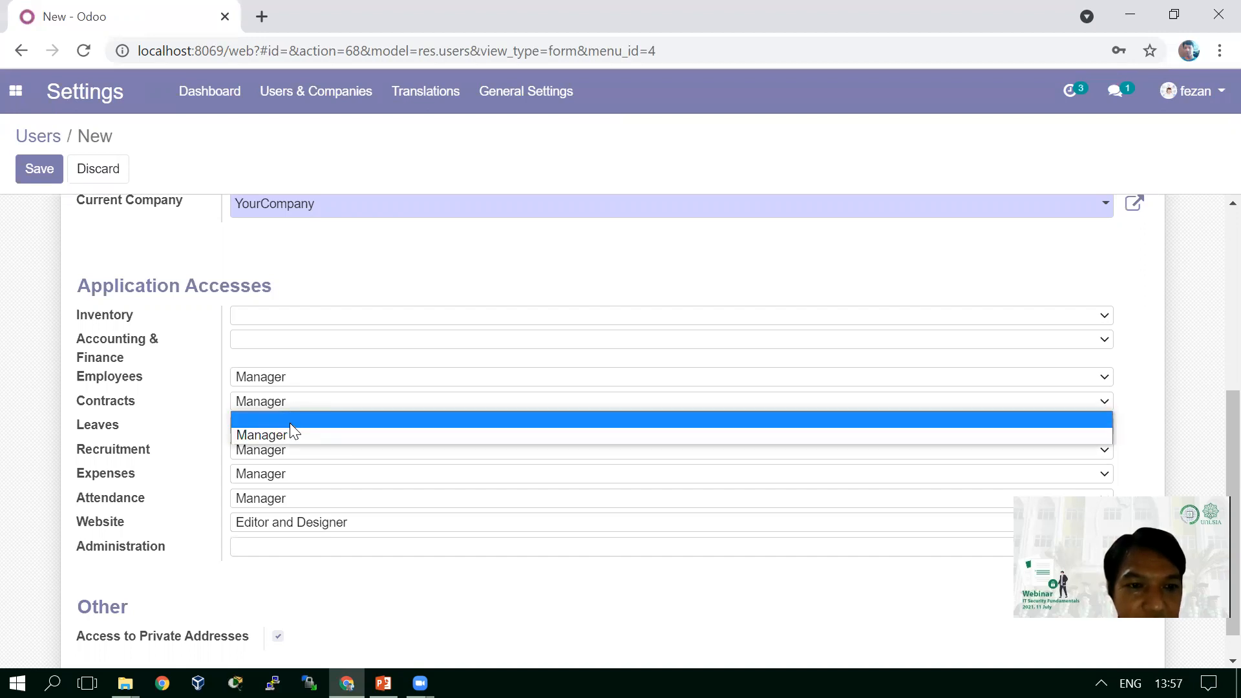
click(290, 424)
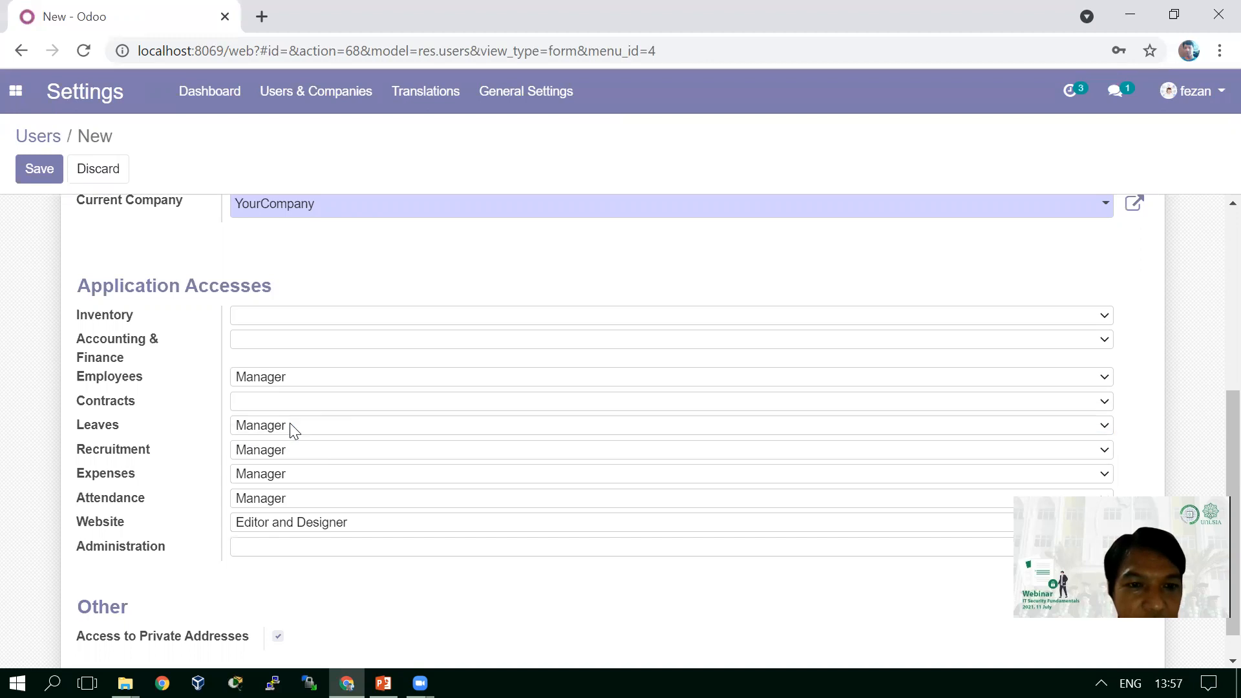
click(327, 431)
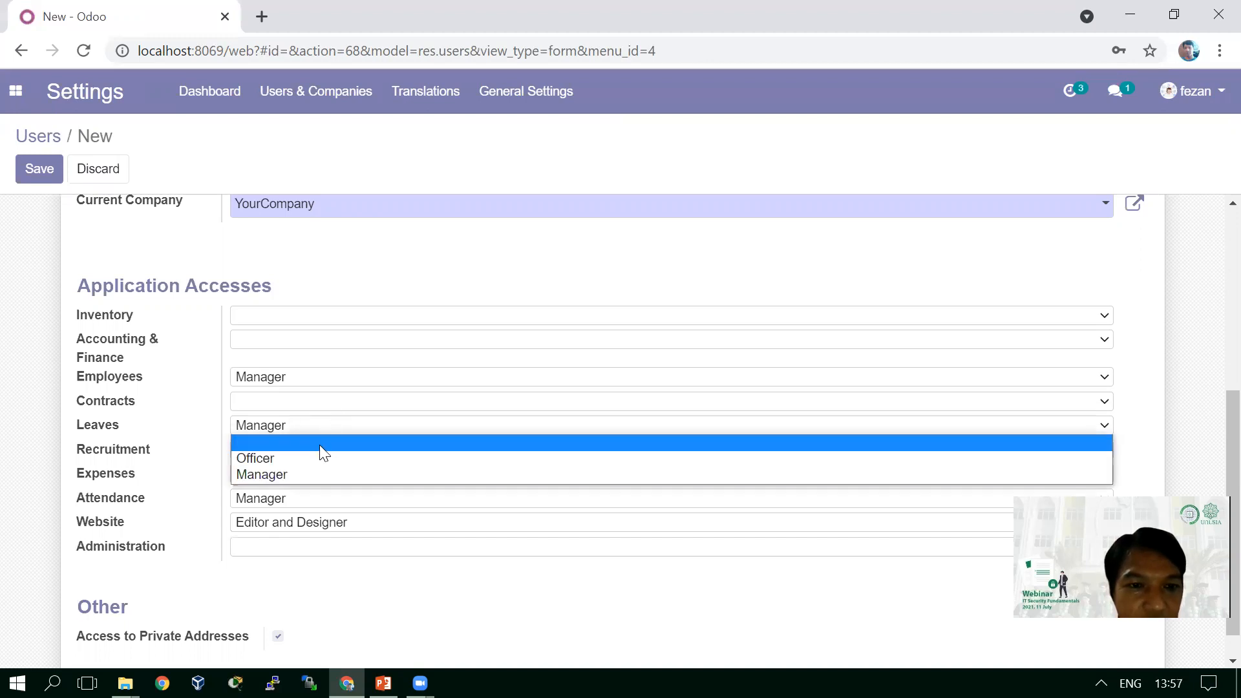
click(319, 446)
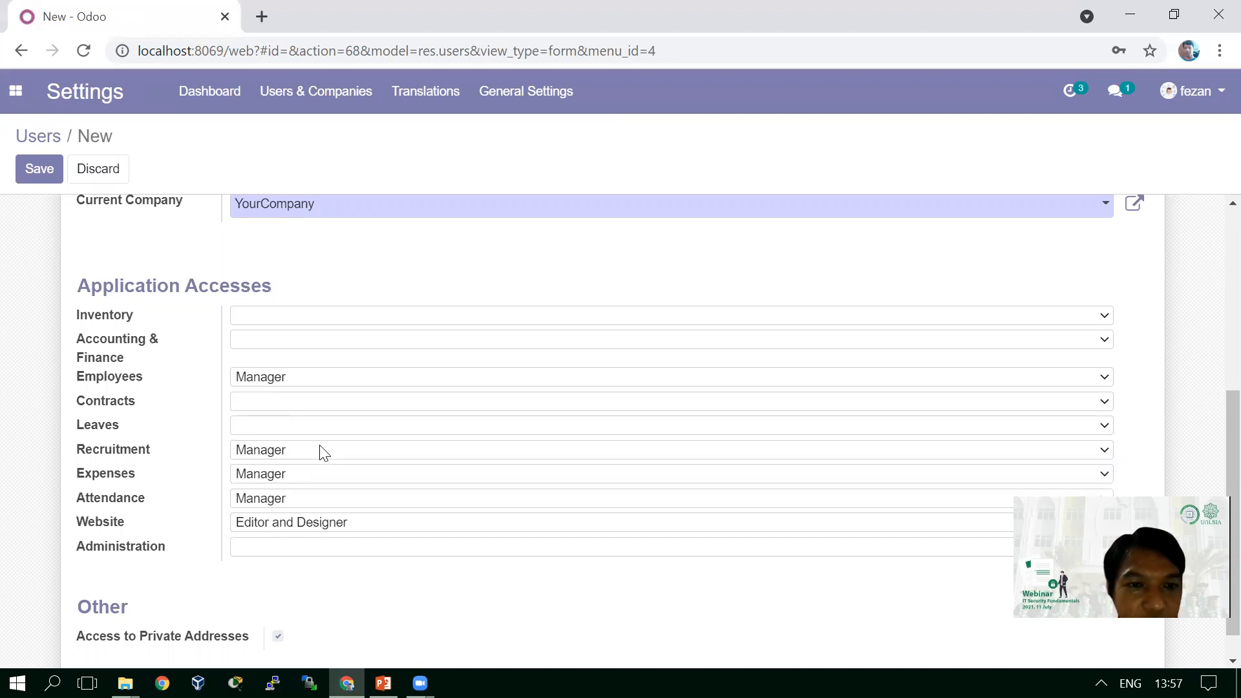
click(330, 459)
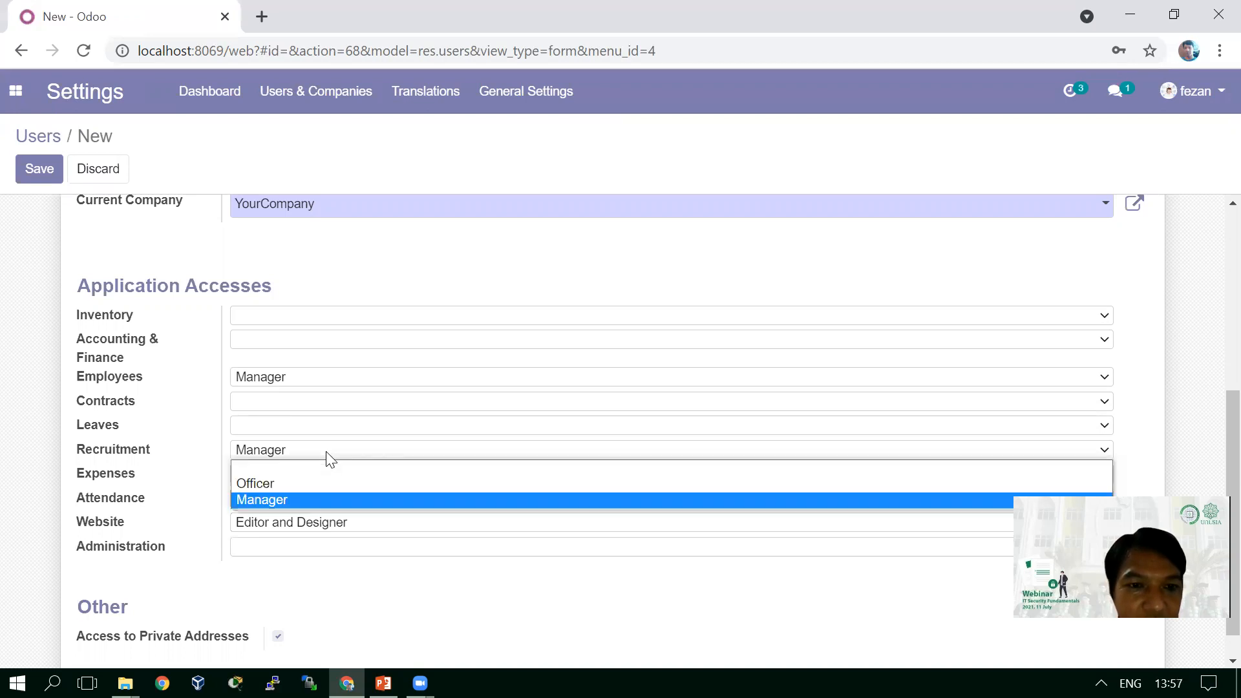
click(311, 466)
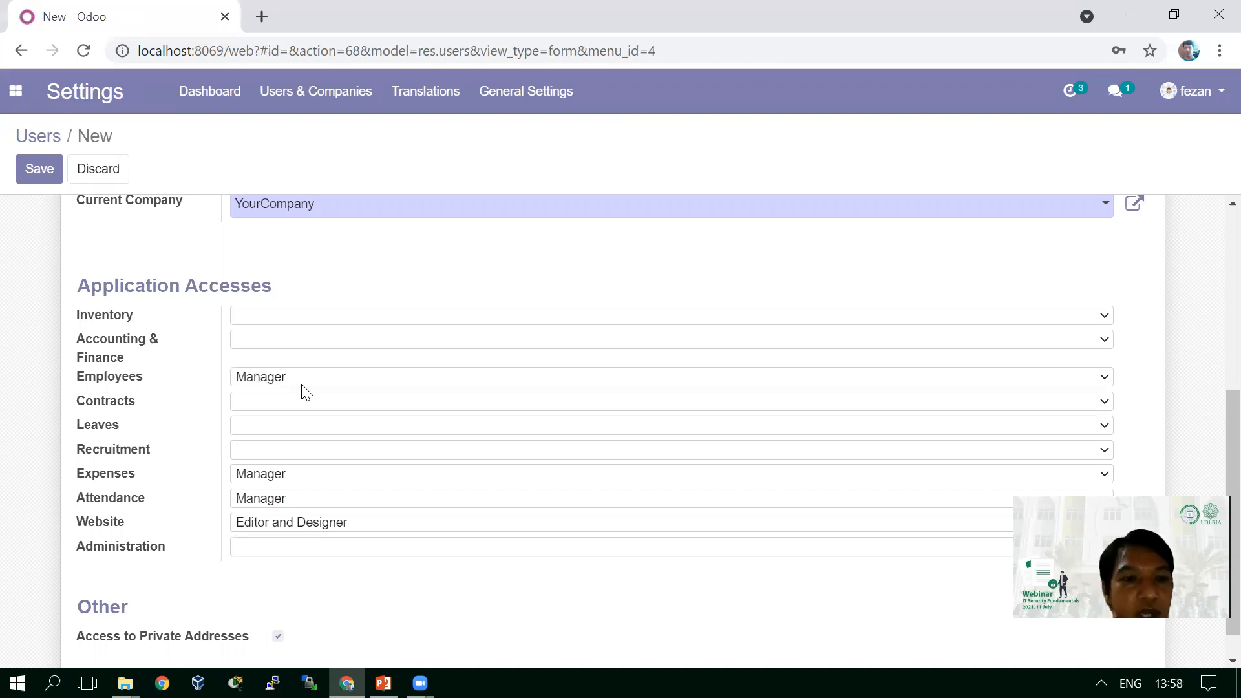
- Clear the Expenses, Attendance and Website access levels as well
click(299, 479)
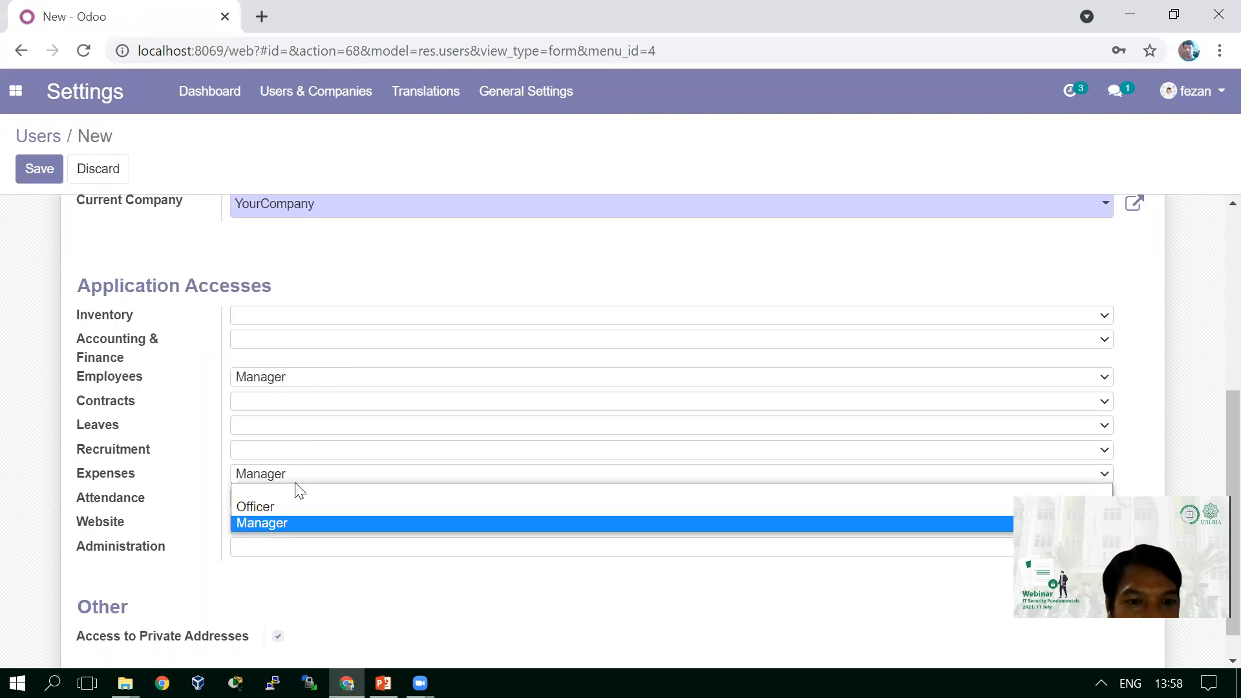
click(299, 493)
click(316, 503)
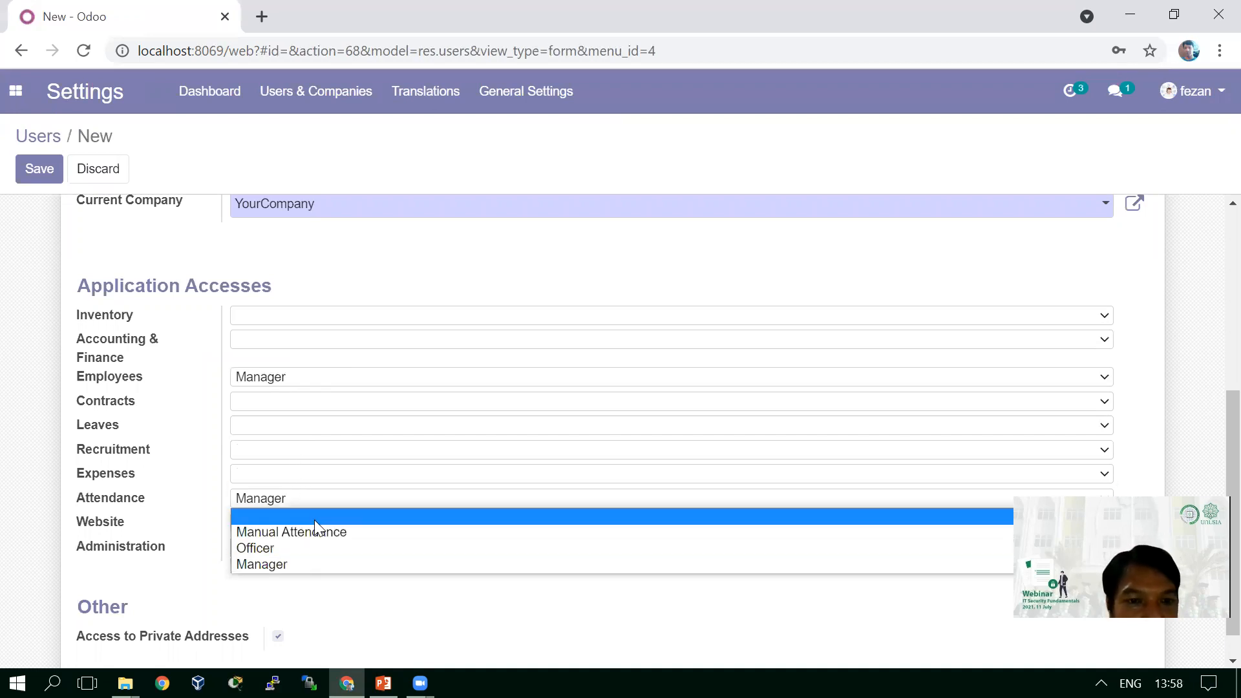
click(314, 517)
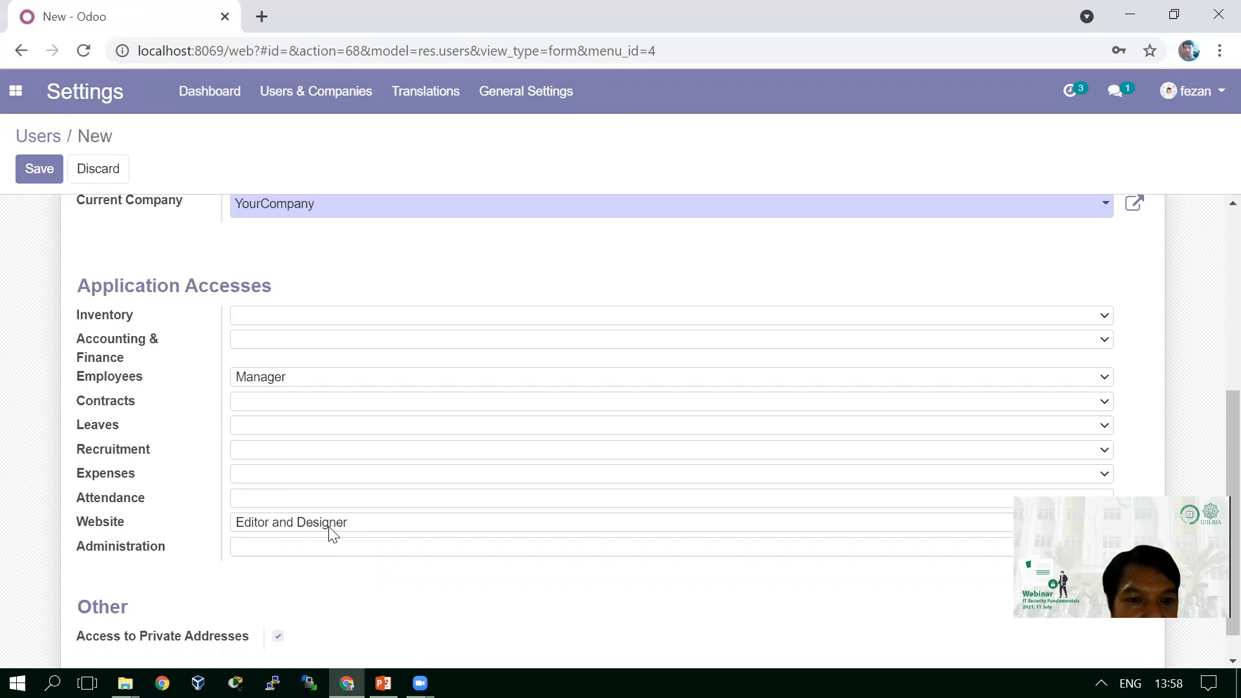
click(329, 525)
click(326, 540)
click(267, 549)
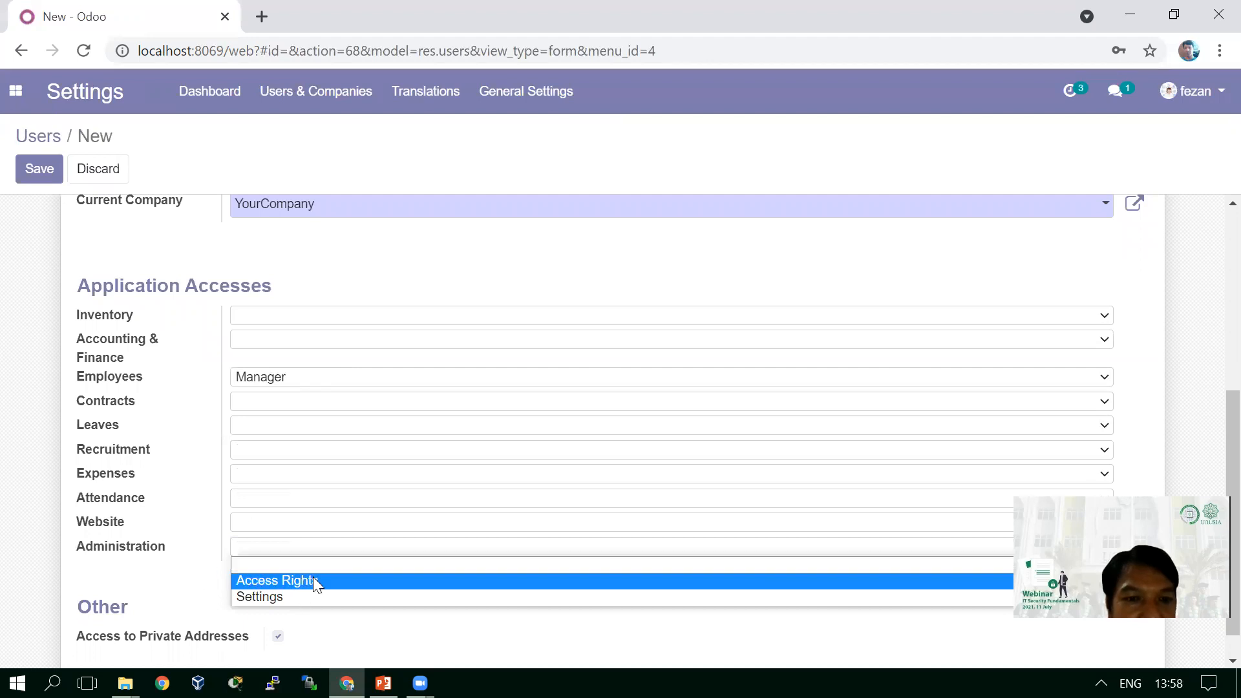
click(162, 577)
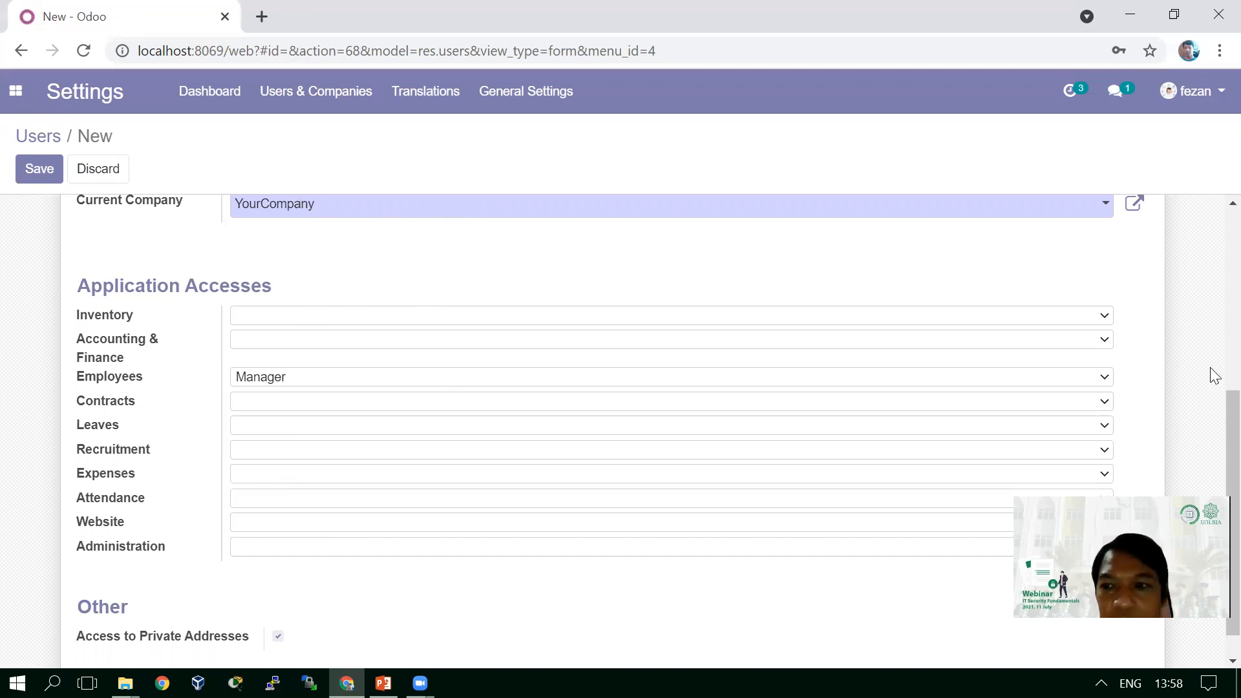
scroll(1213, 362, up, 5)
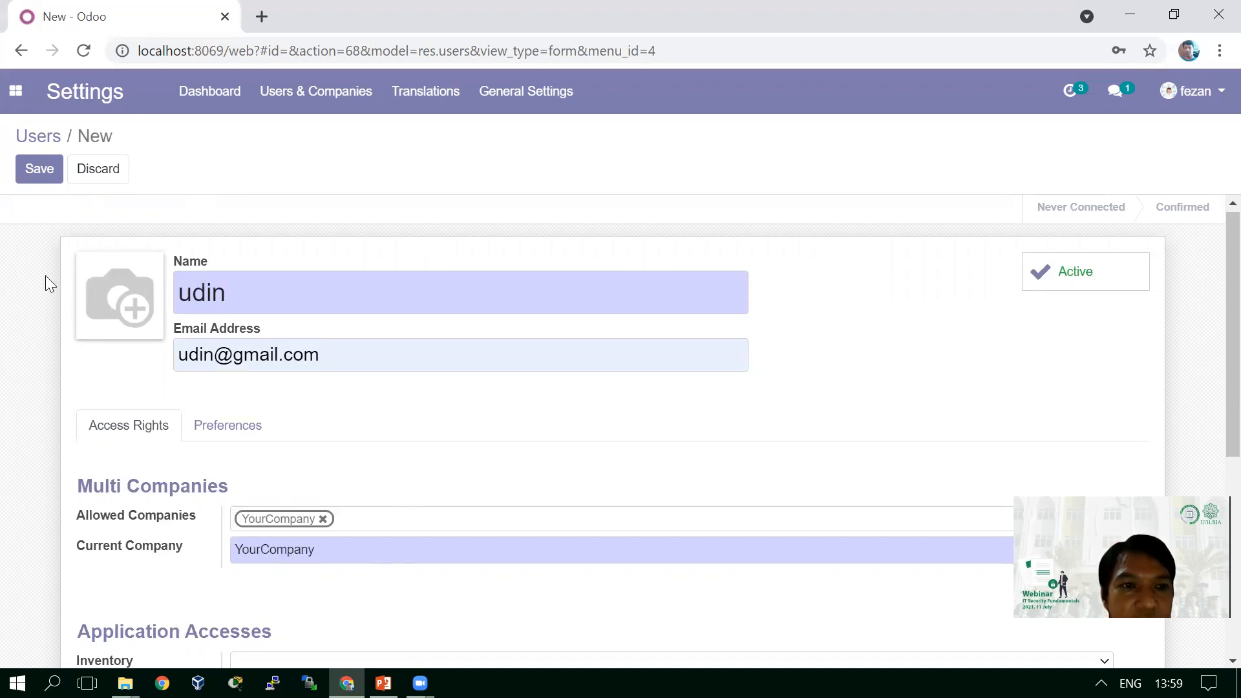
- Save the new user record, keeping only Employees access at Manager level
click(39, 176)
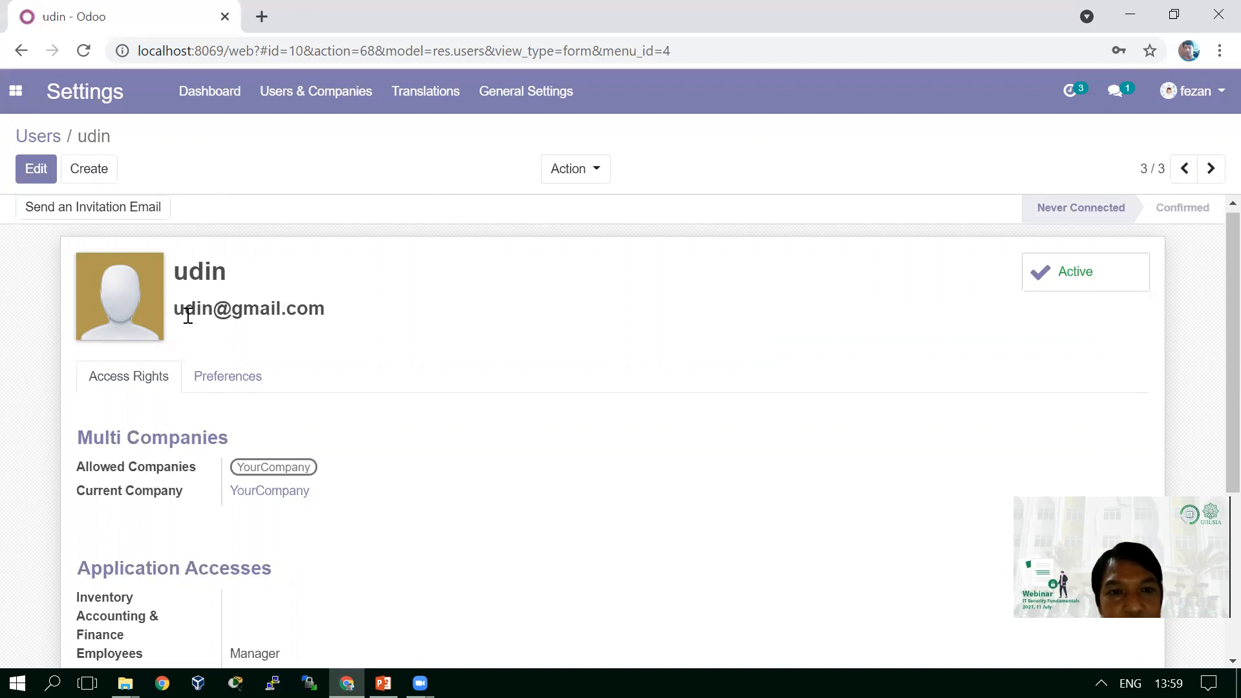
- Give the new user a new login password through Action > Change Password
click(594, 181)
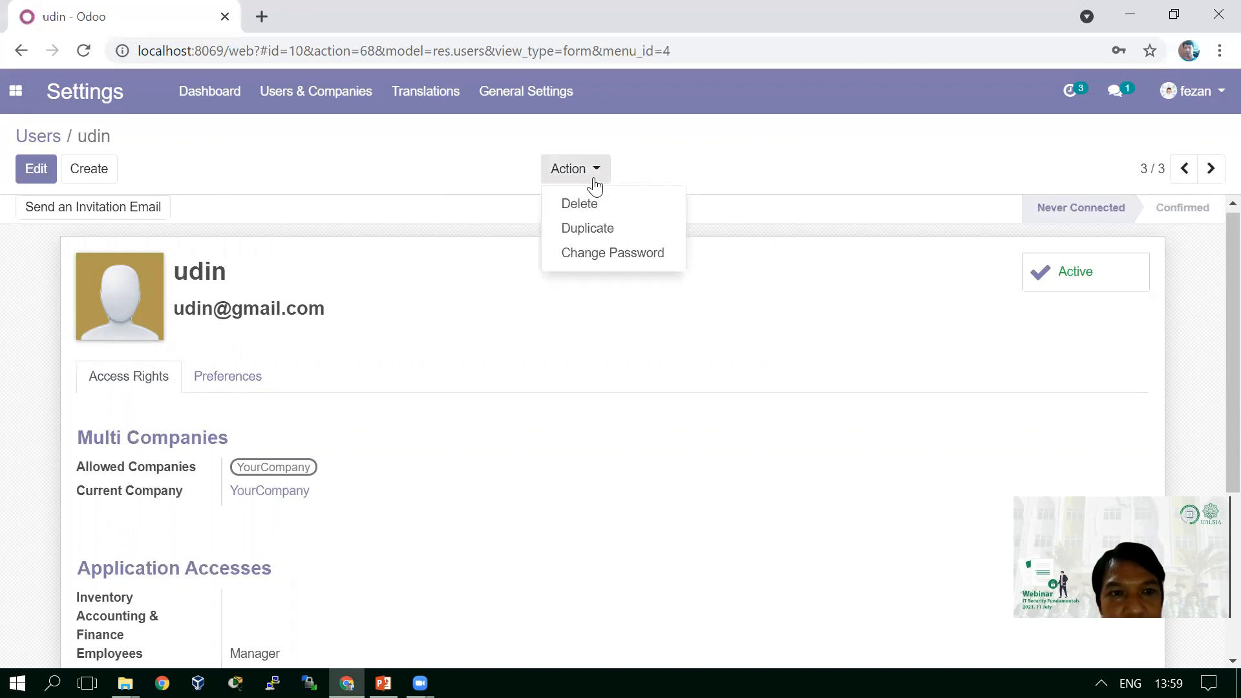
click(588, 257)
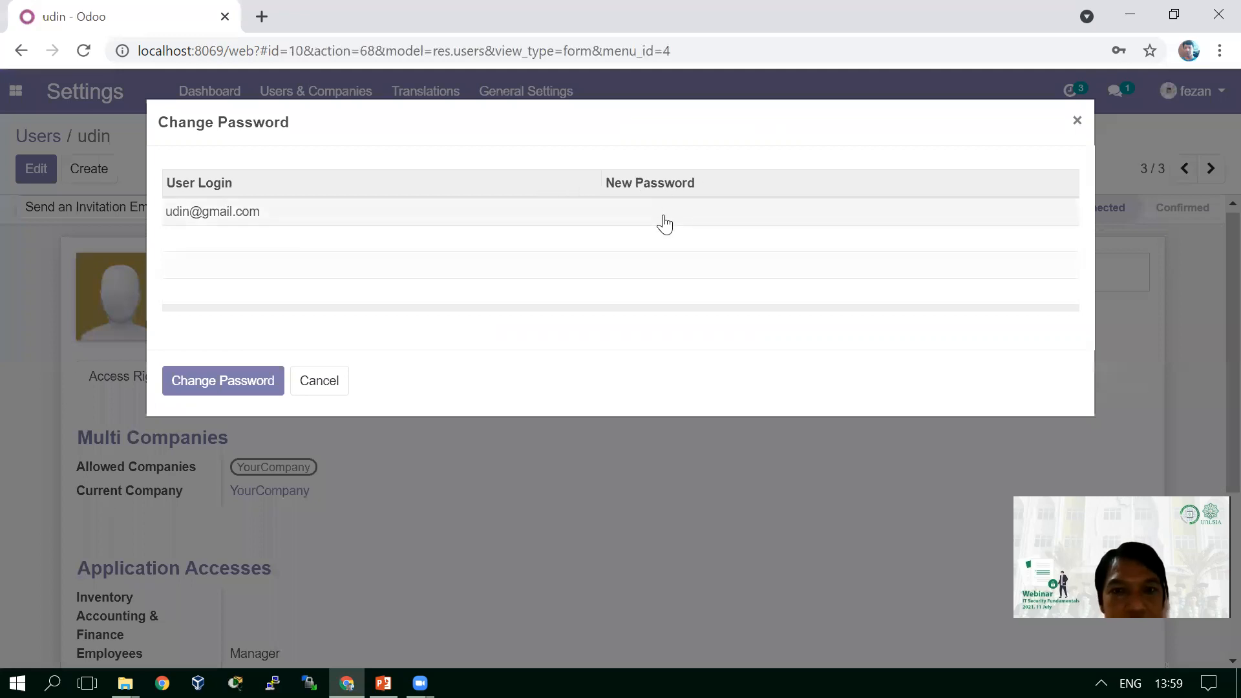
click(663, 215)
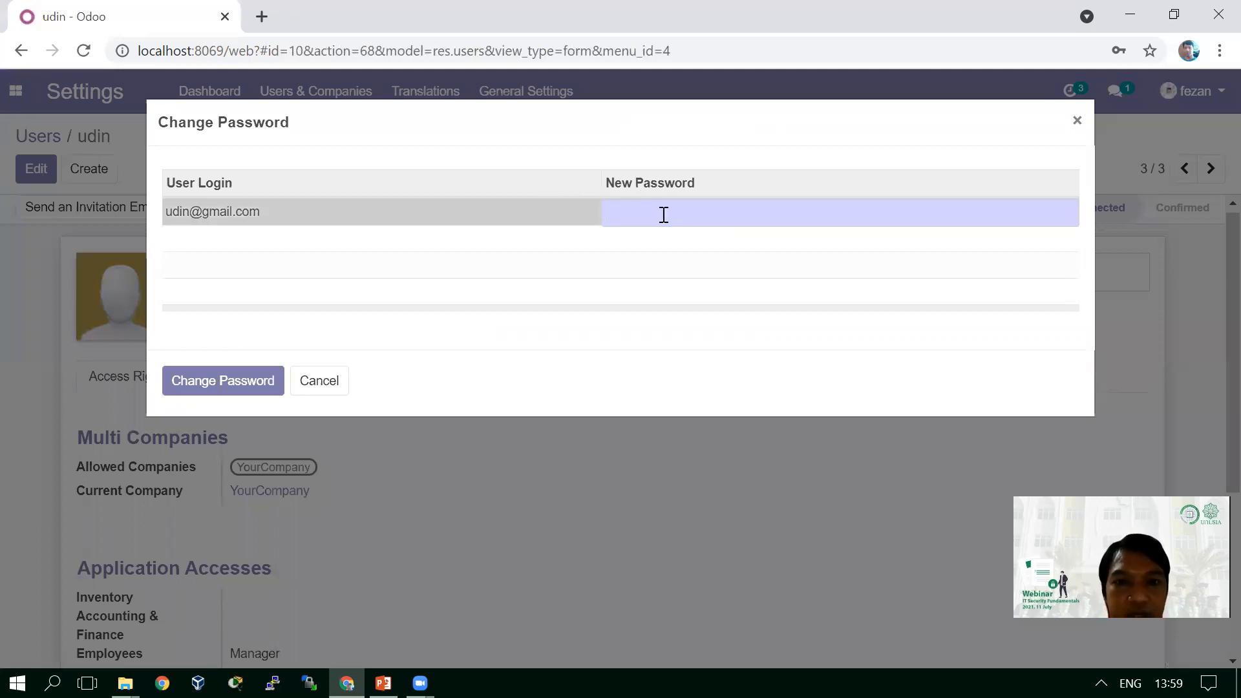
text(u•••••••)
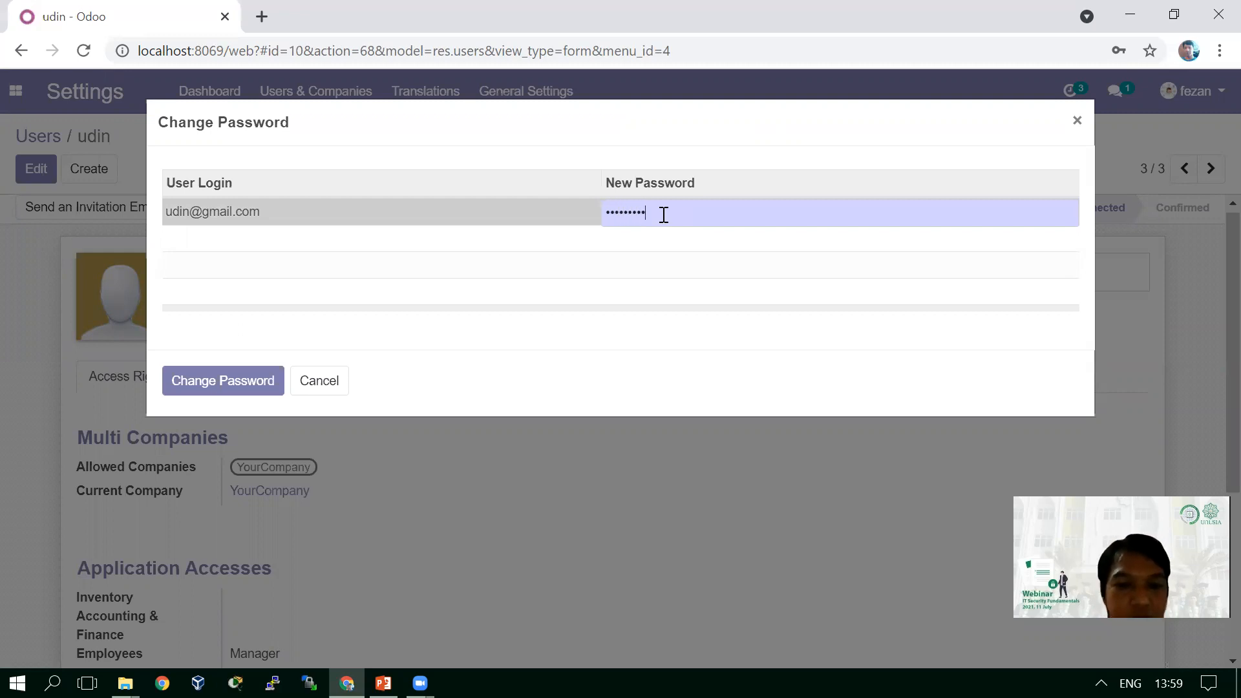
text(••)
click(240, 380)
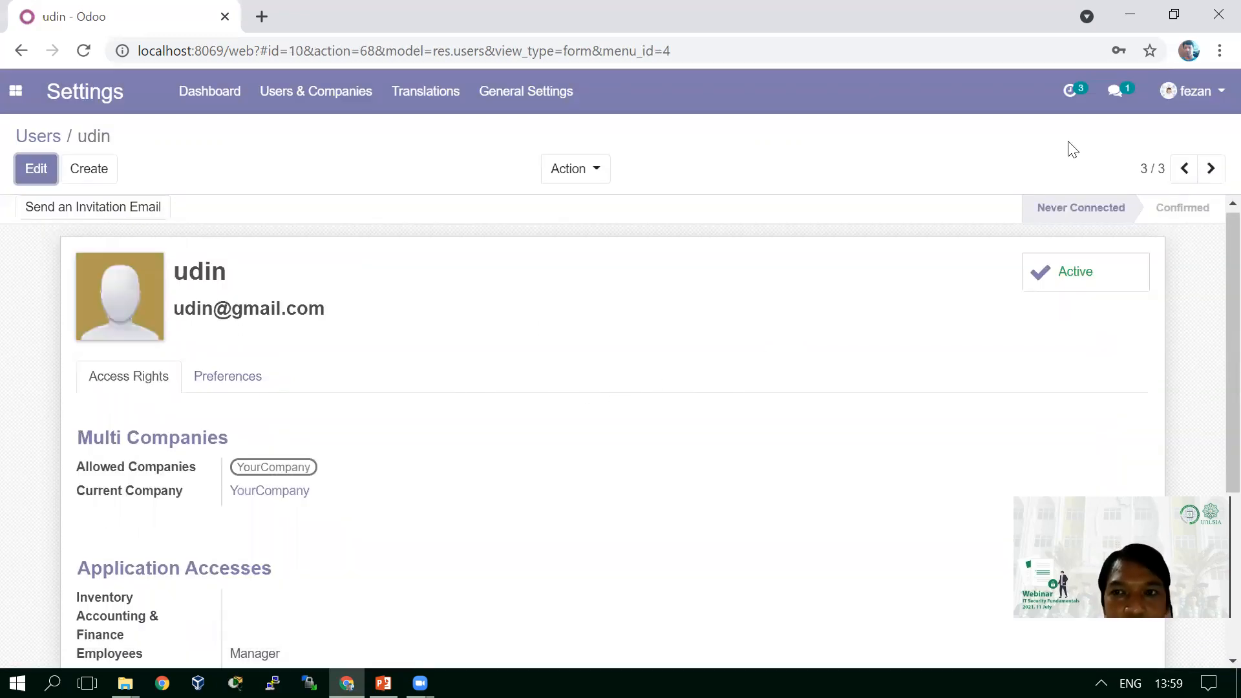
- Log out and sign back in as the new user with the saved email and its password
click(1203, 105)
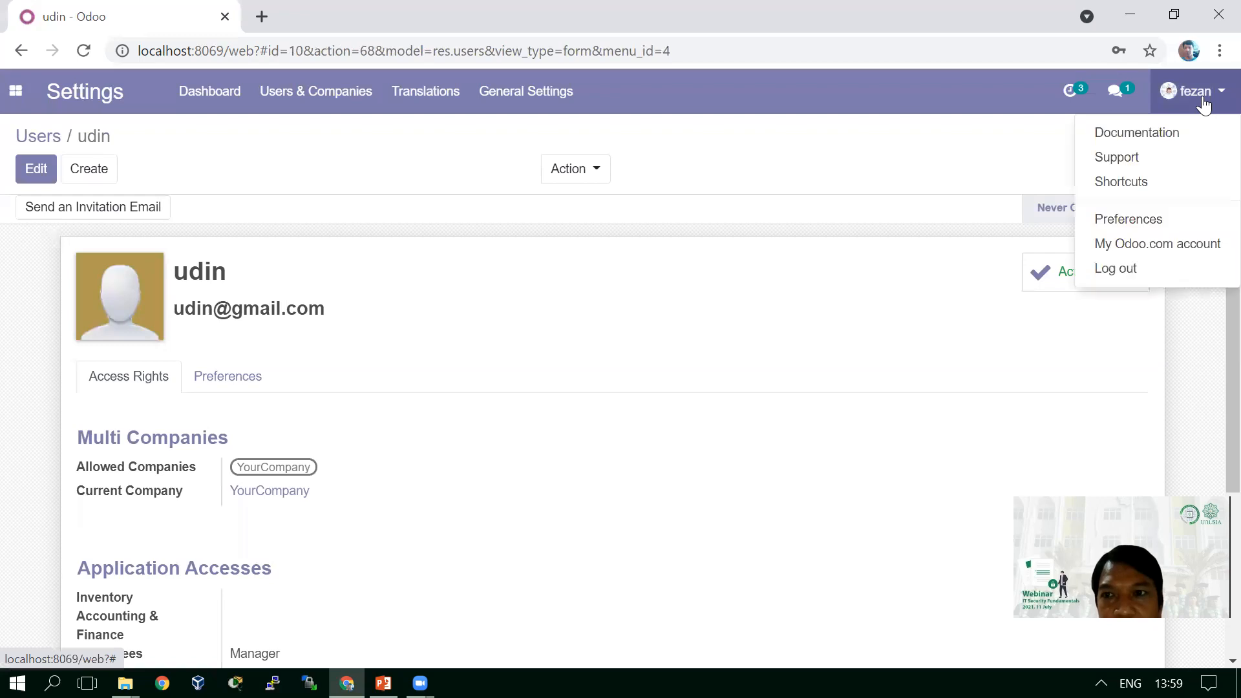
click(1120, 270)
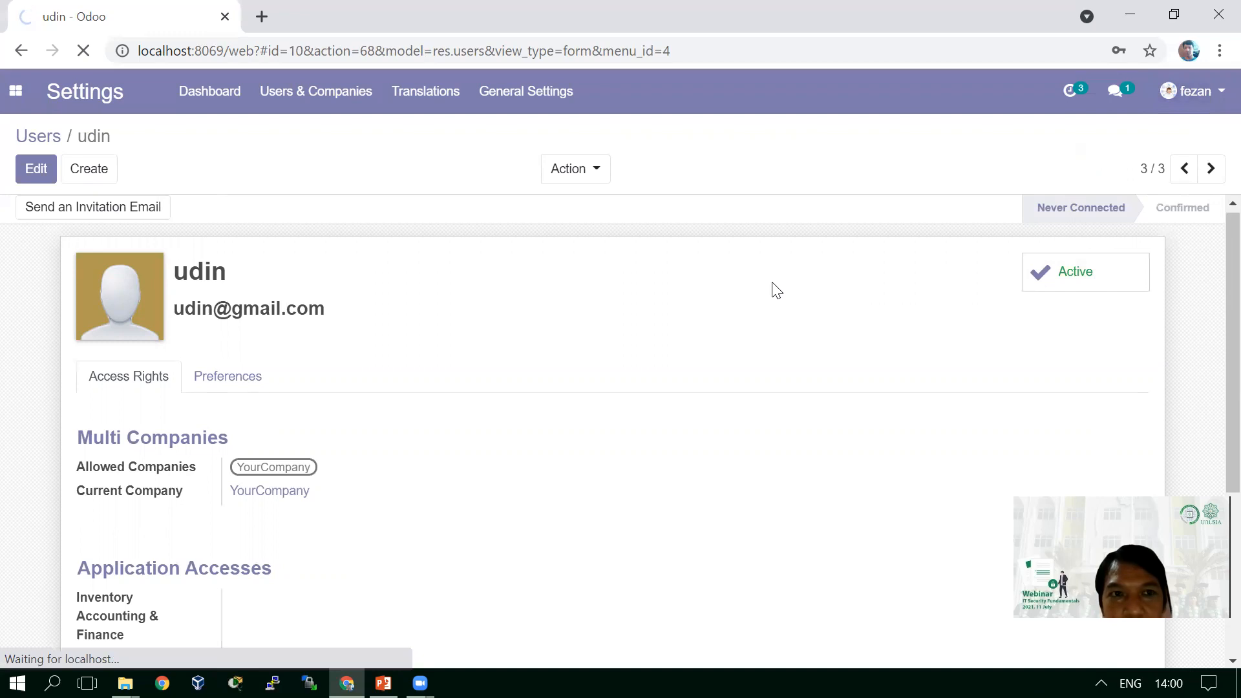
click(563, 214)
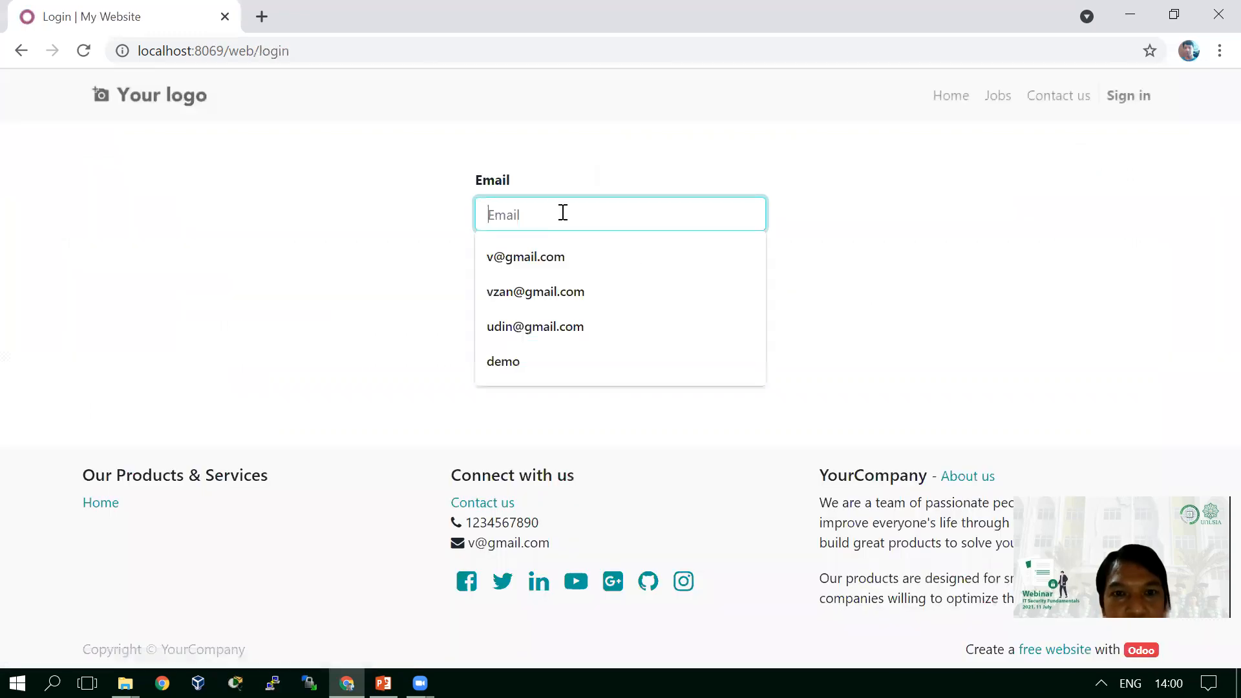
click(570, 327)
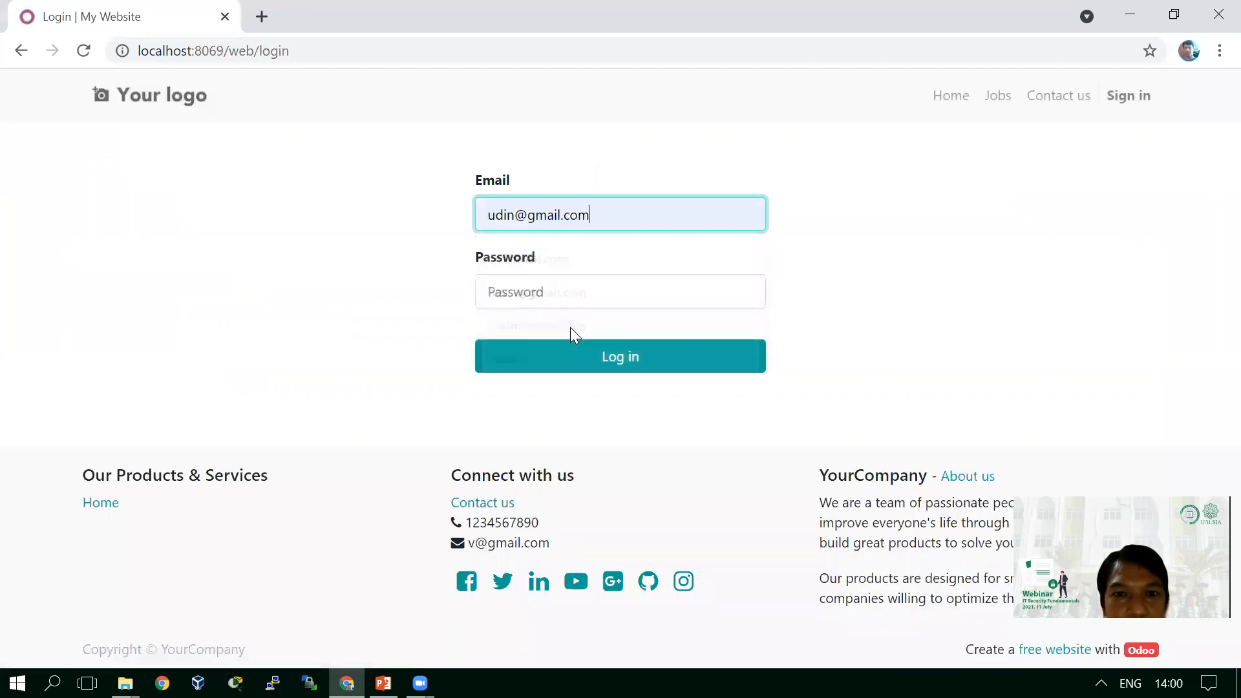
click(562, 288)
text(*******)
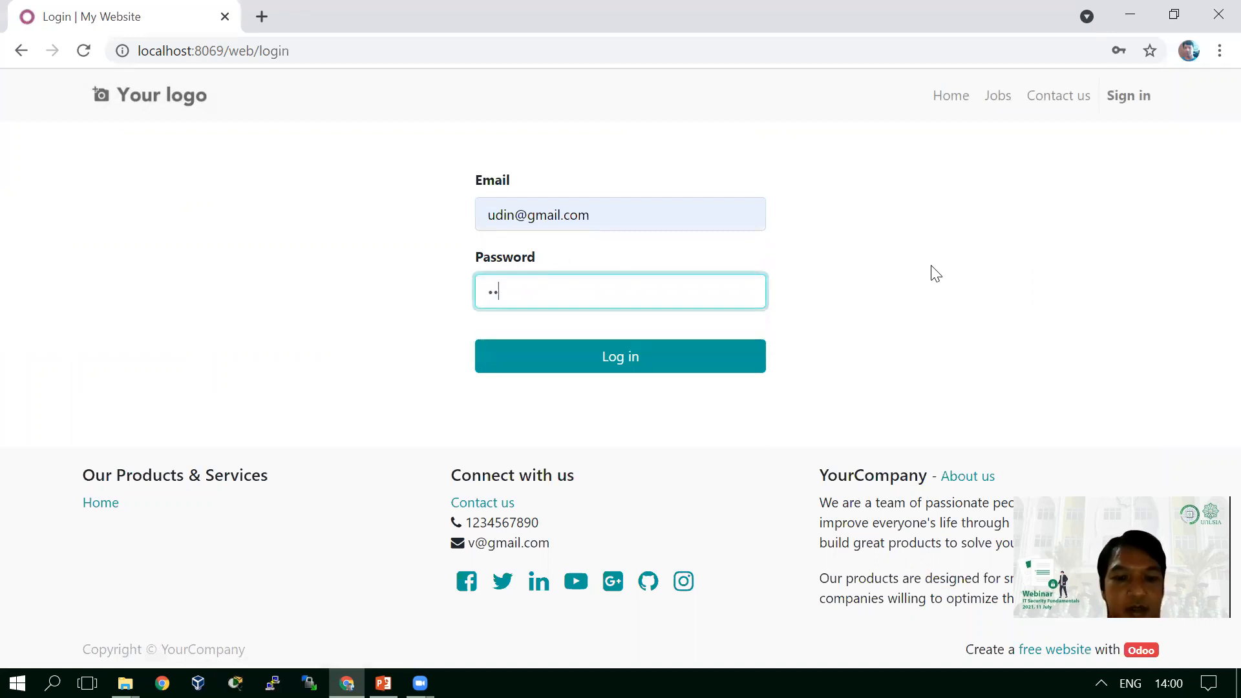
text(*)
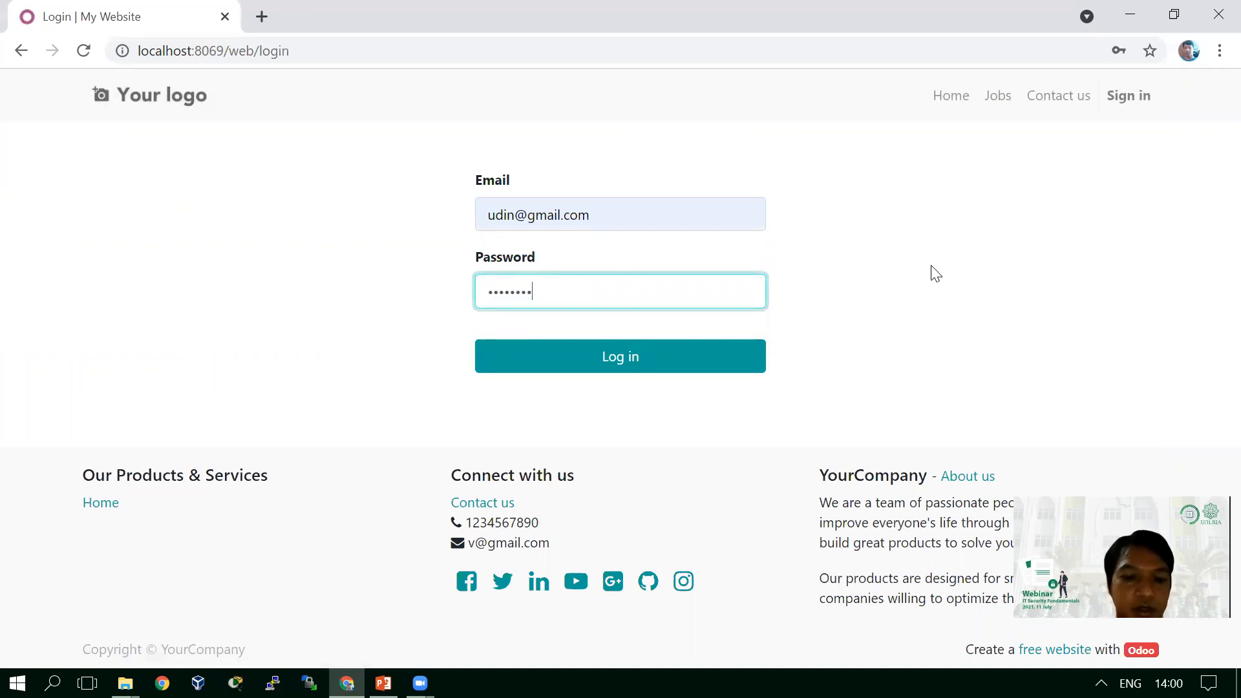
text(*)
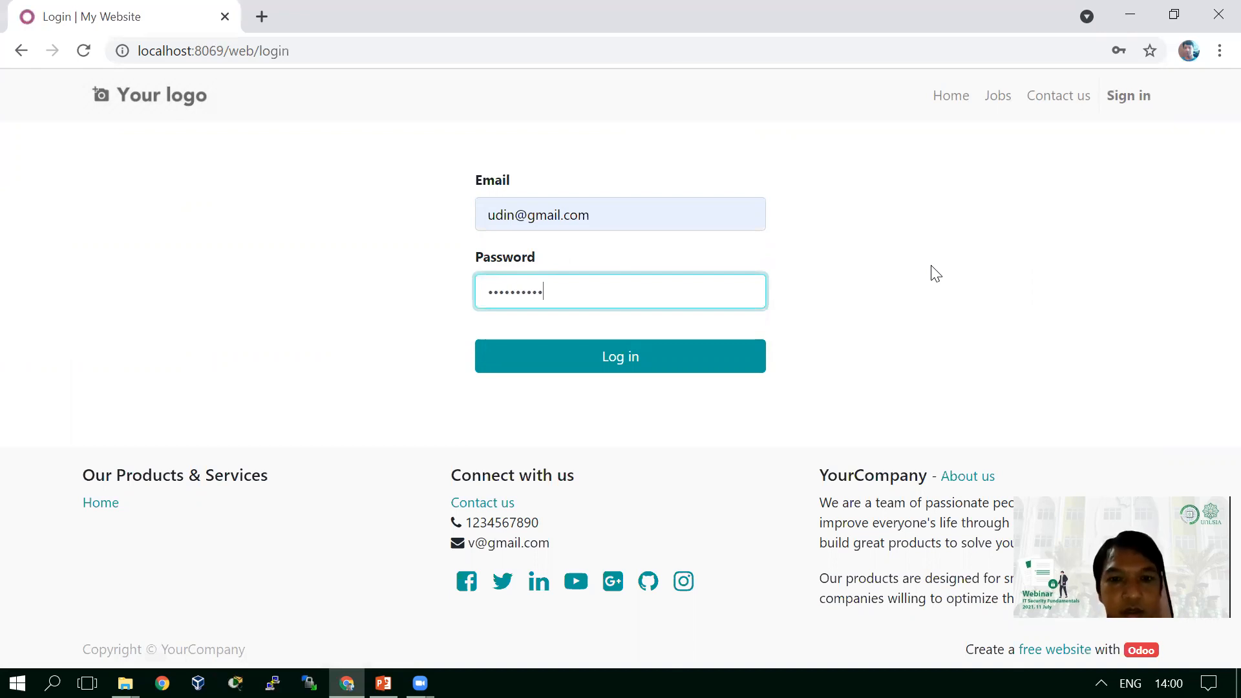
click(654, 353)
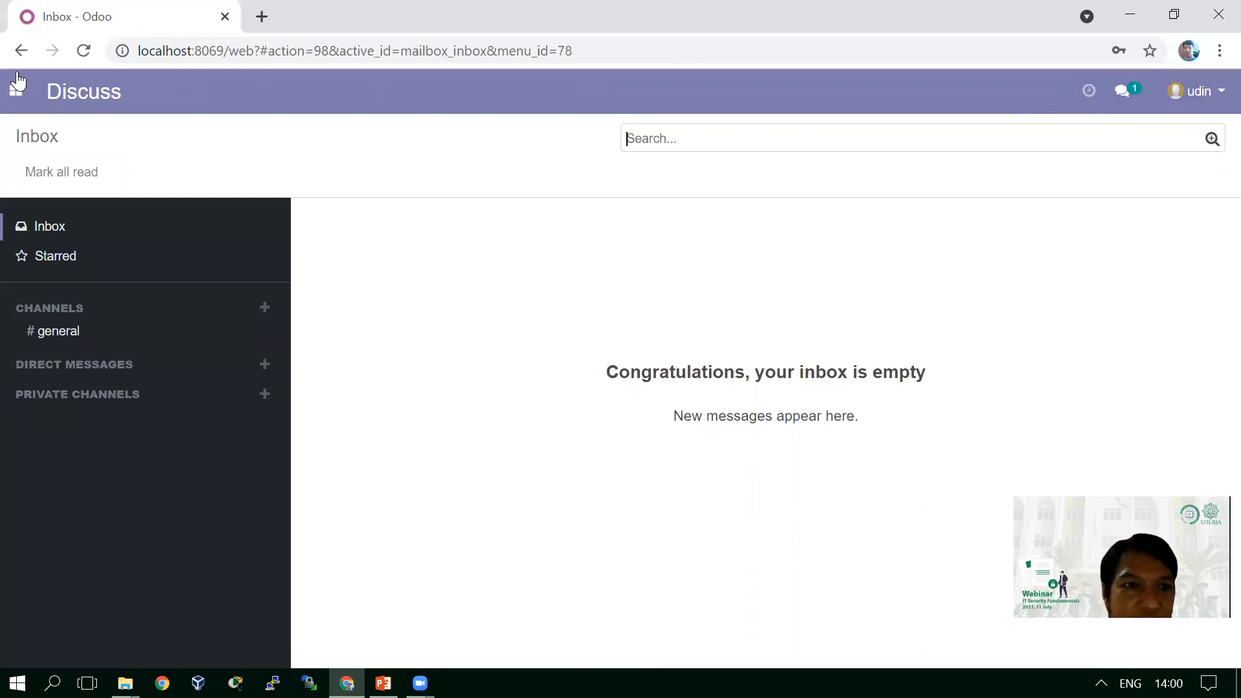
- Show the apps dropdown from the Discuss inbox, toggling it closed and open several times
click(17, 94)
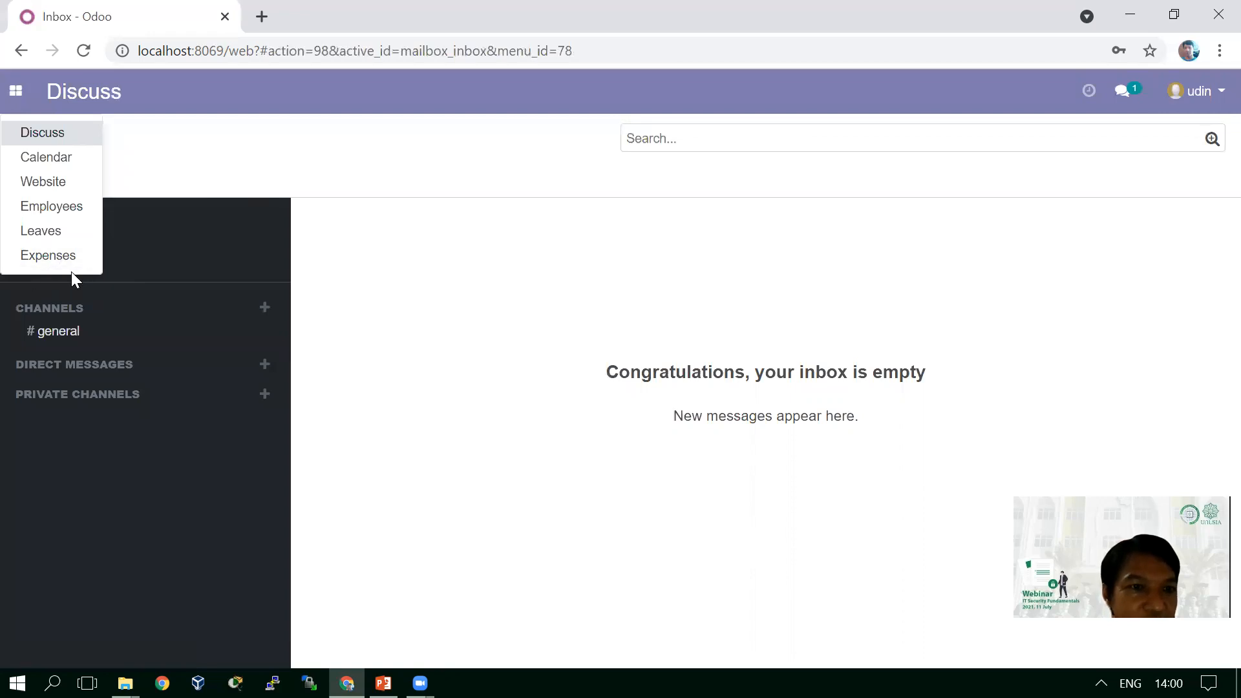
click(443, 216)
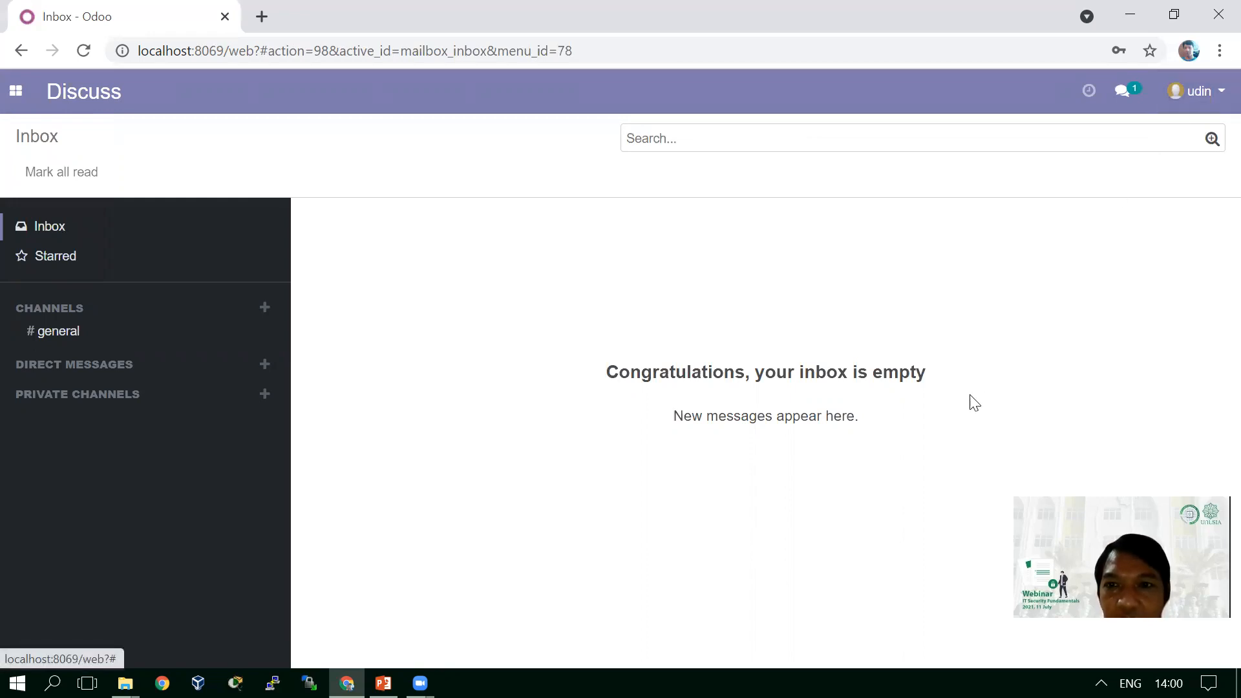
click(15, 98)
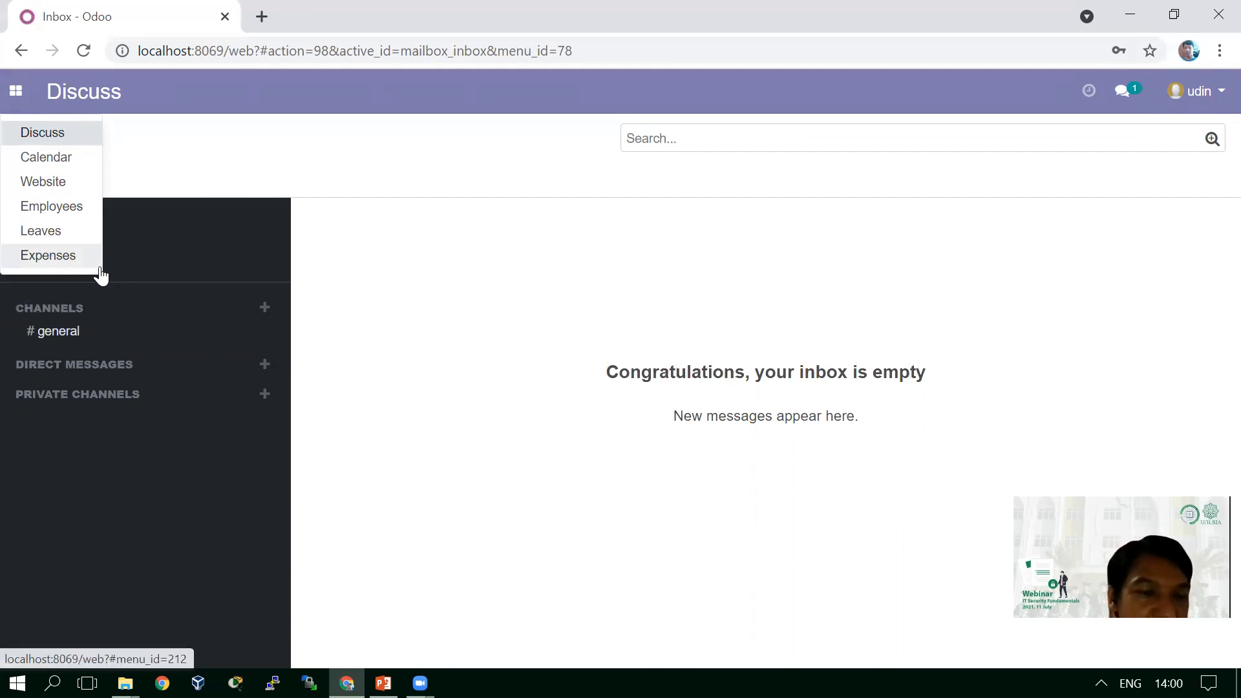
click(414, 278)
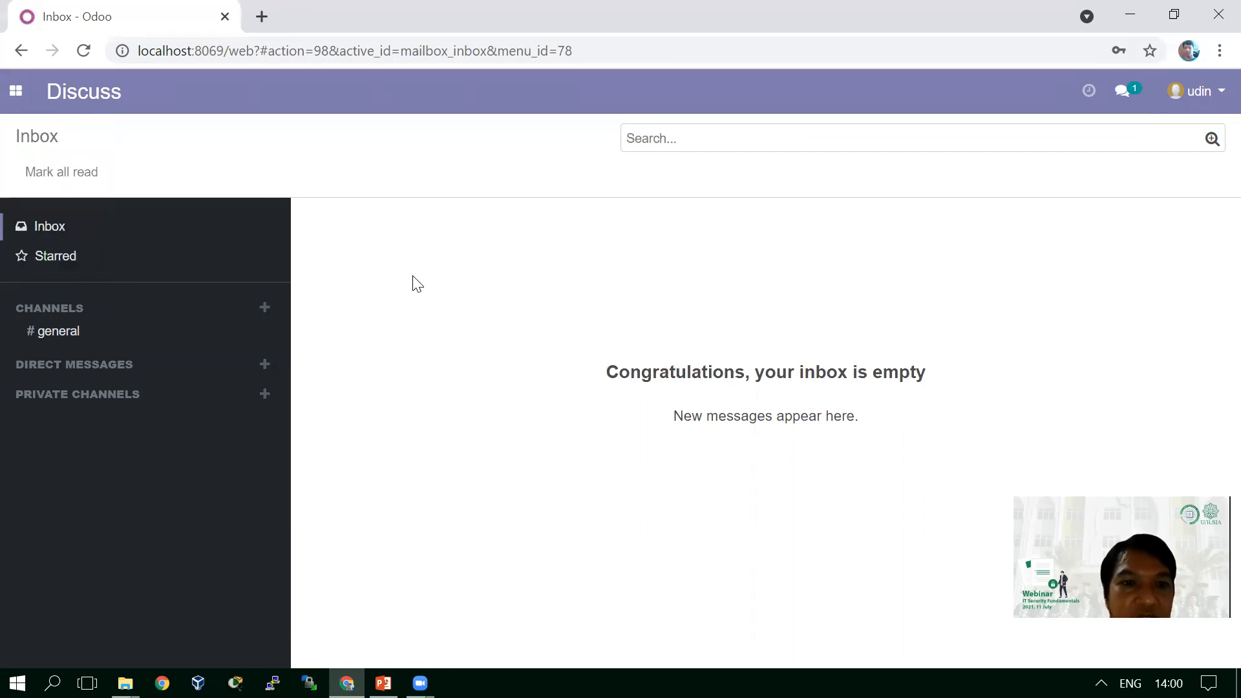
click(15, 91)
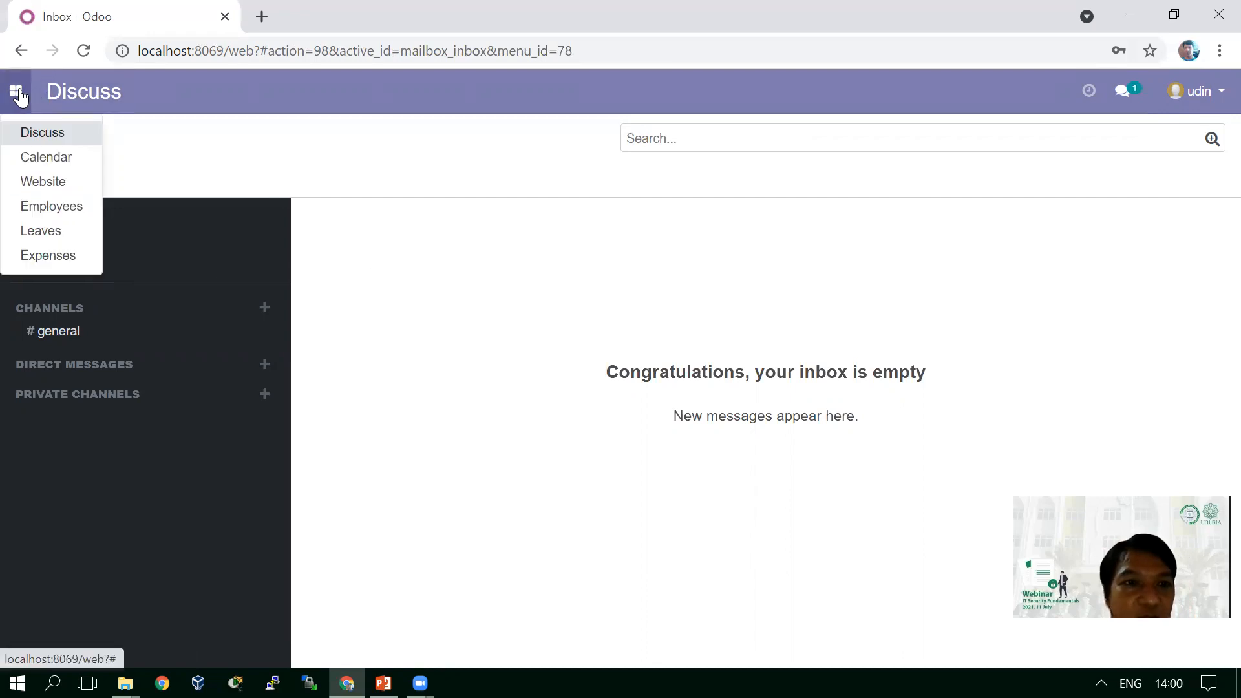
click(405, 318)
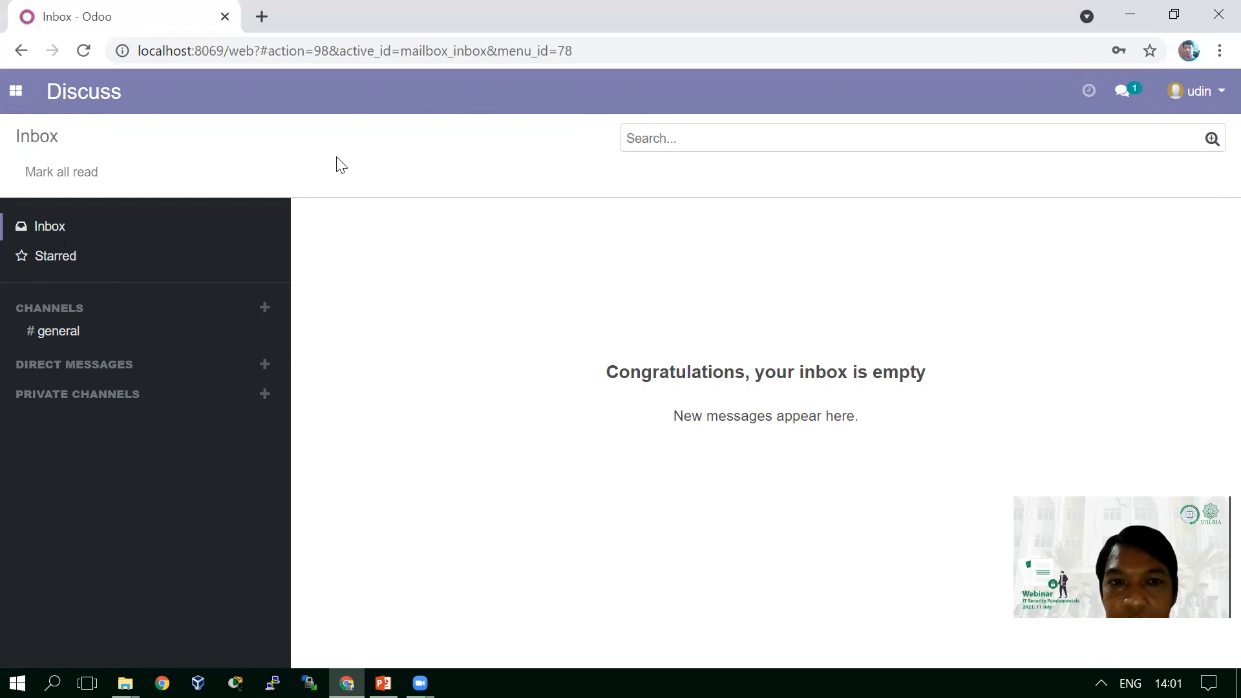
click(13, 102)
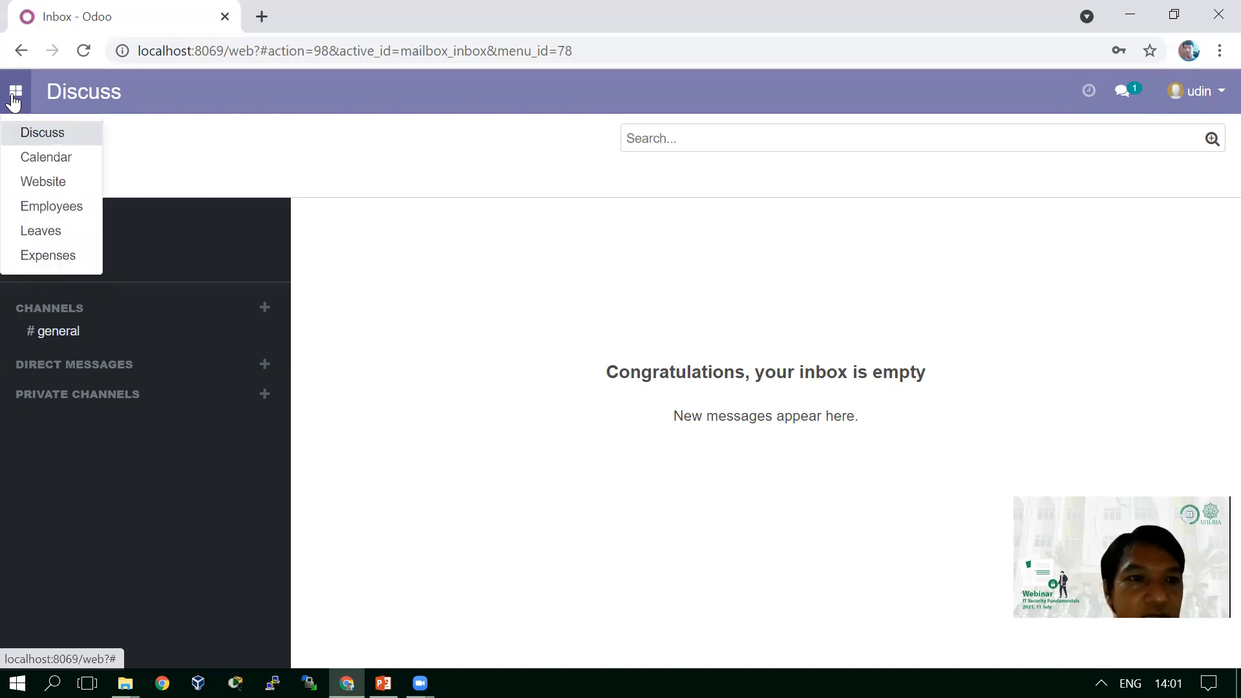
- Open the Employees app listing all 21 employees, briefly checking the Configuration menu
click(50, 208)
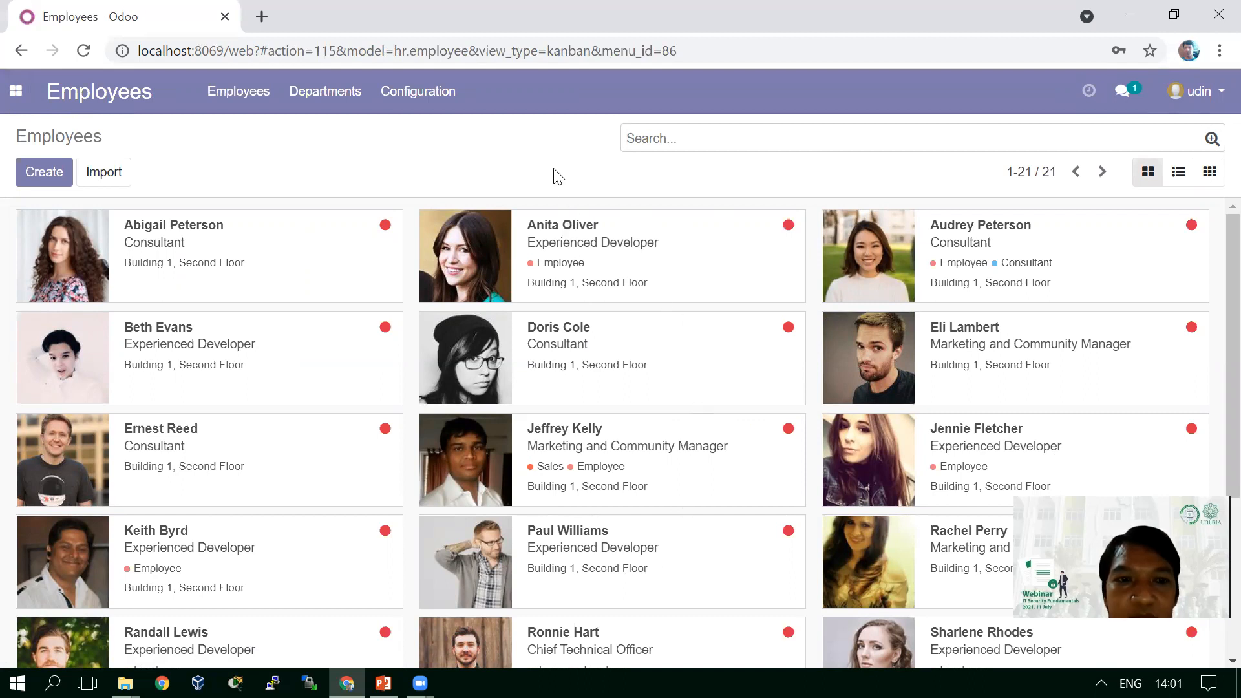
click(430, 102)
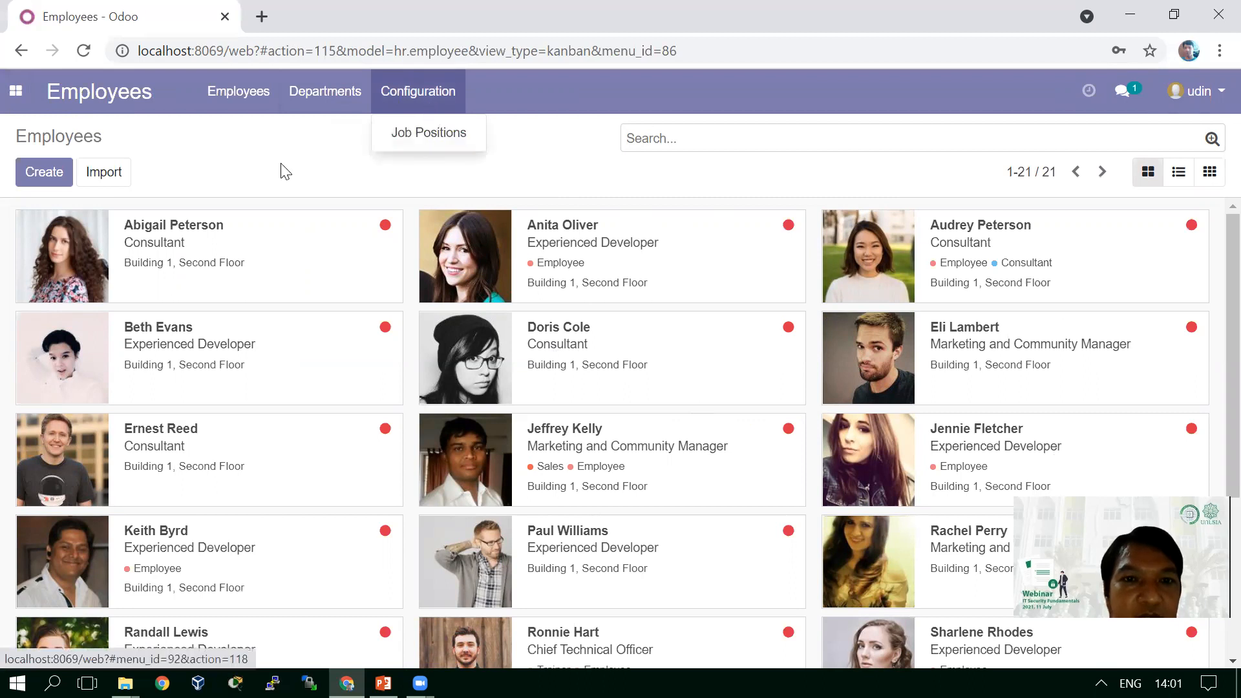
click(302, 164)
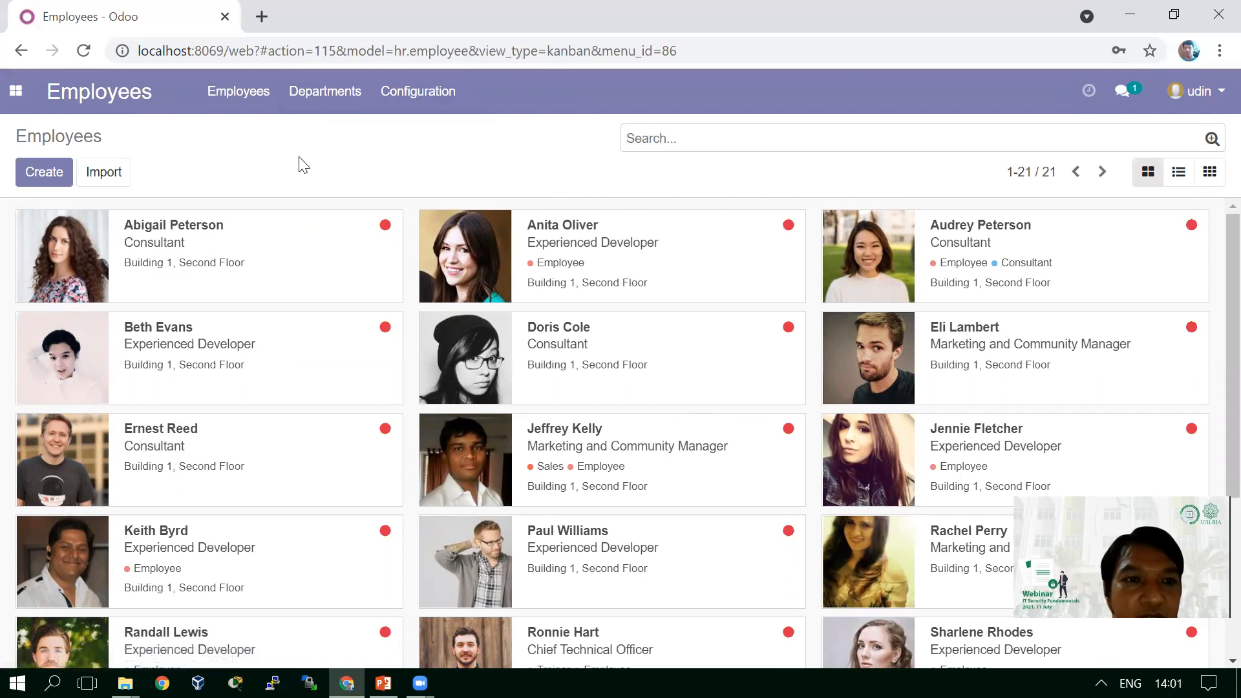
- Create a new employee named 'opunk' and bring up the Work Address choices
click(57, 175)
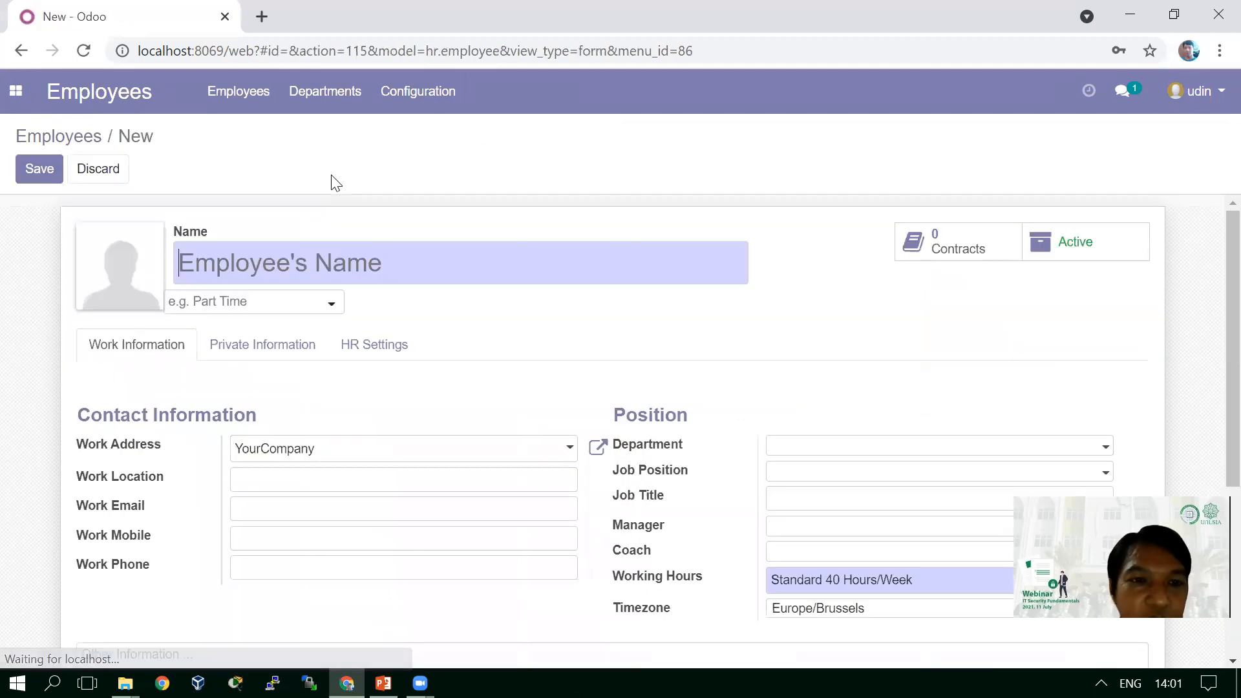
click(473, 279)
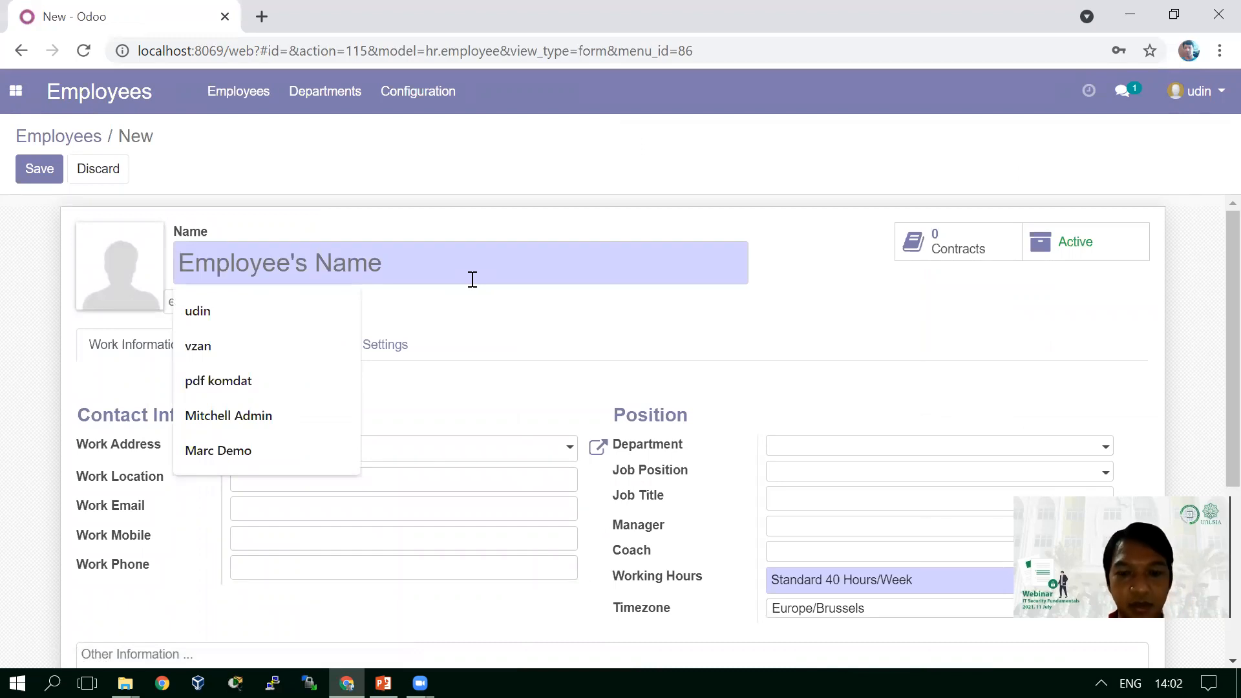
text(opunk)
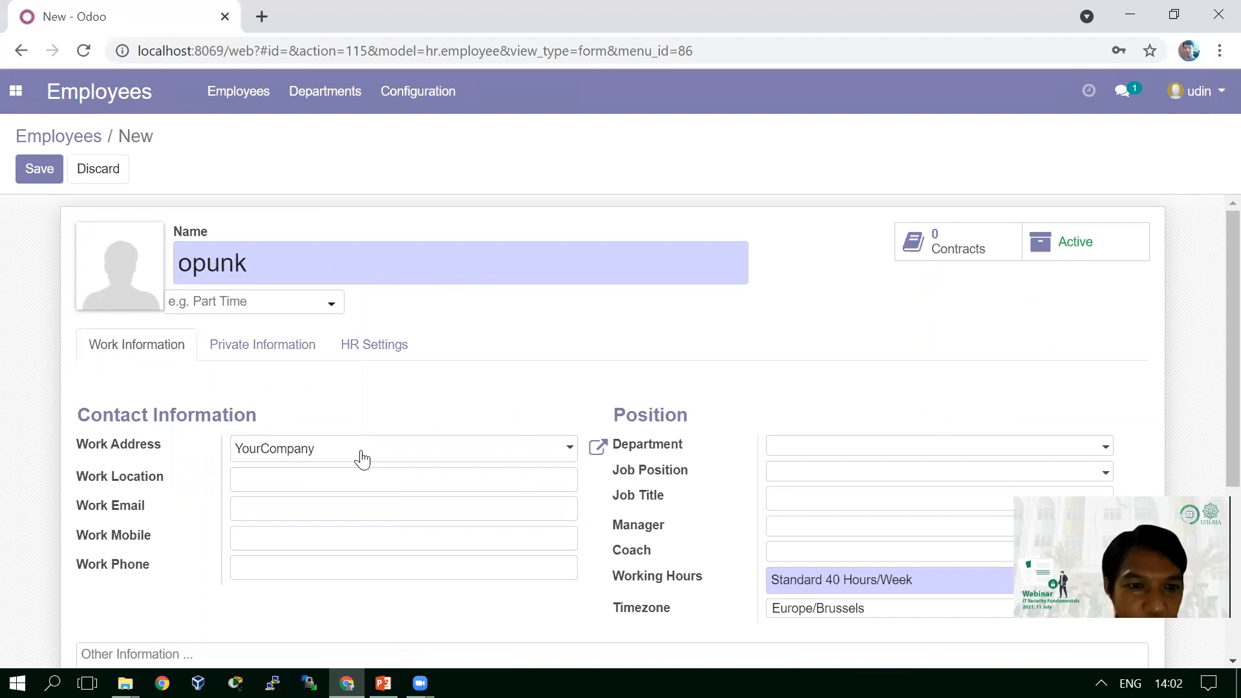
click(568, 453)
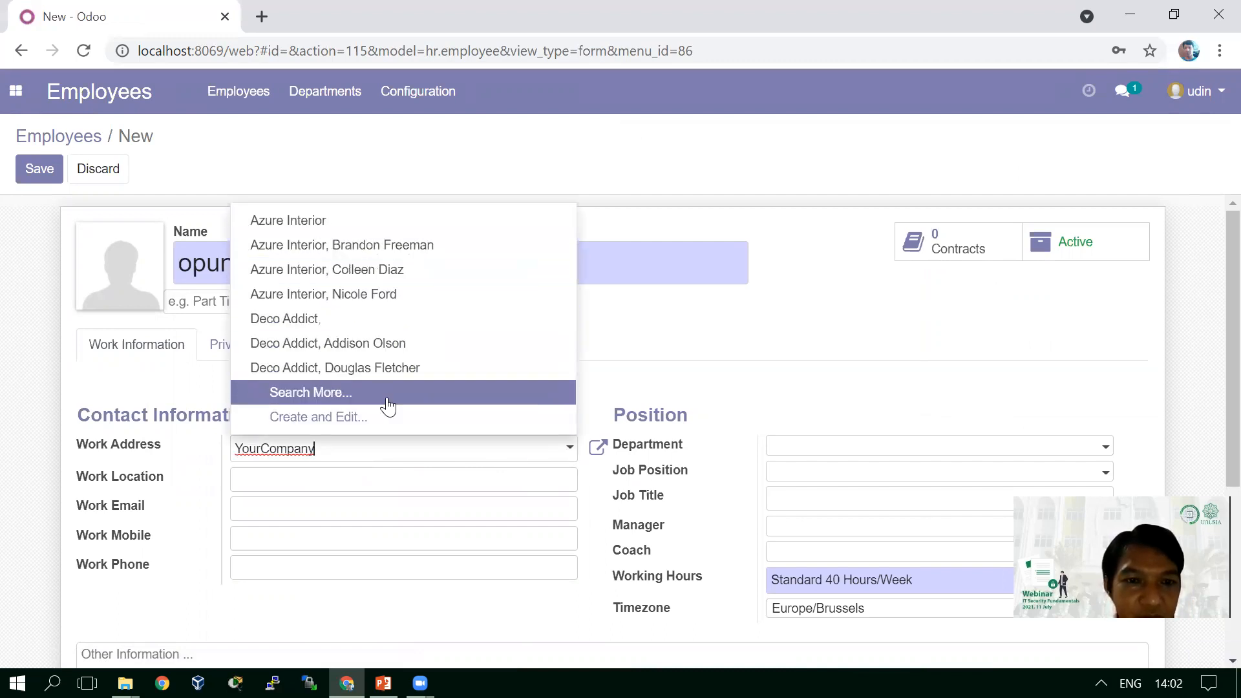
click(355, 421)
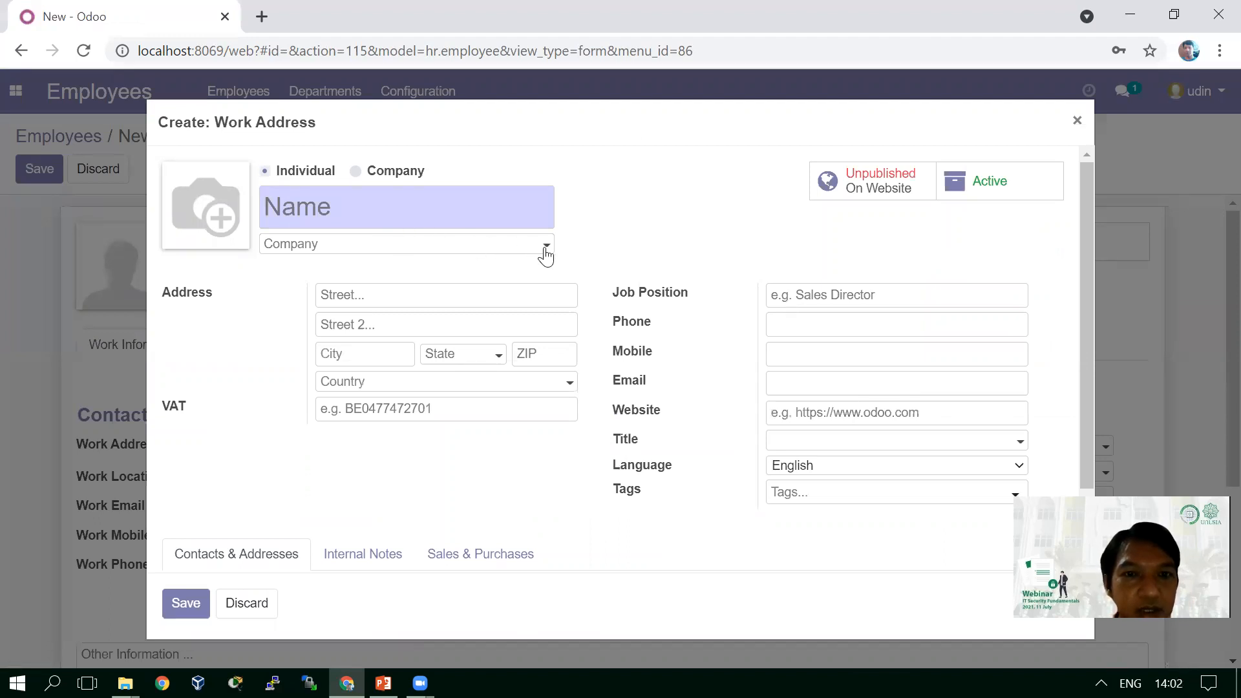
click(354, 171)
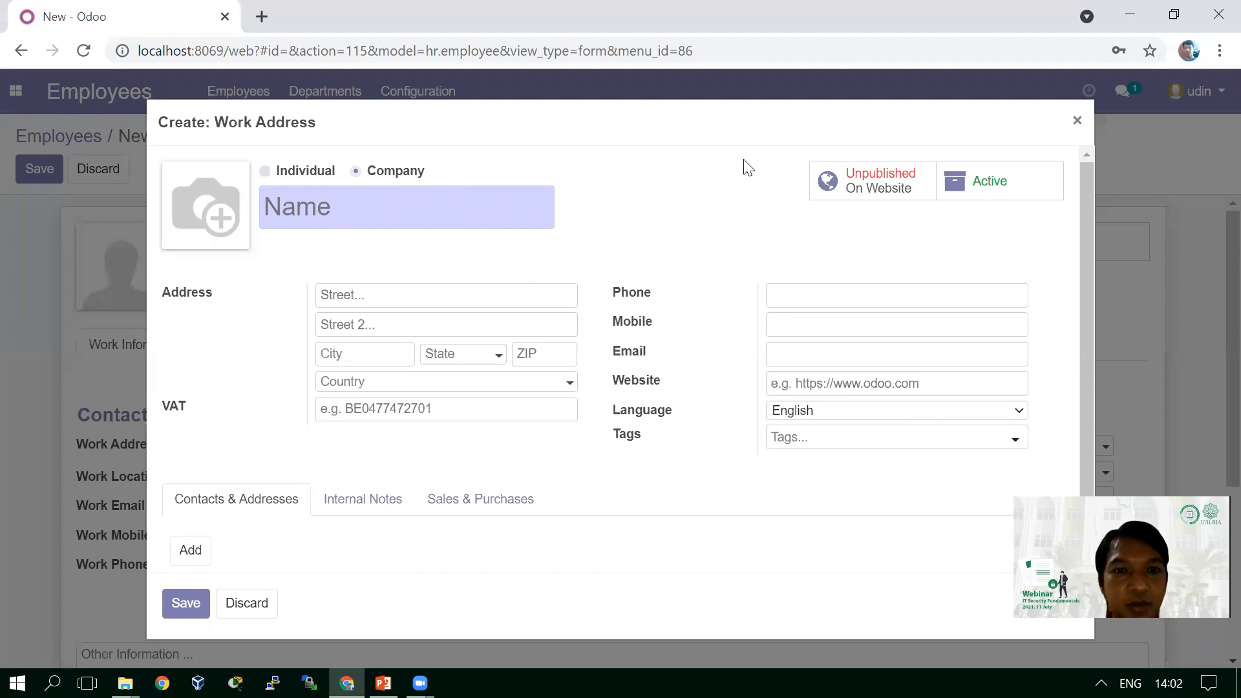
text(P)
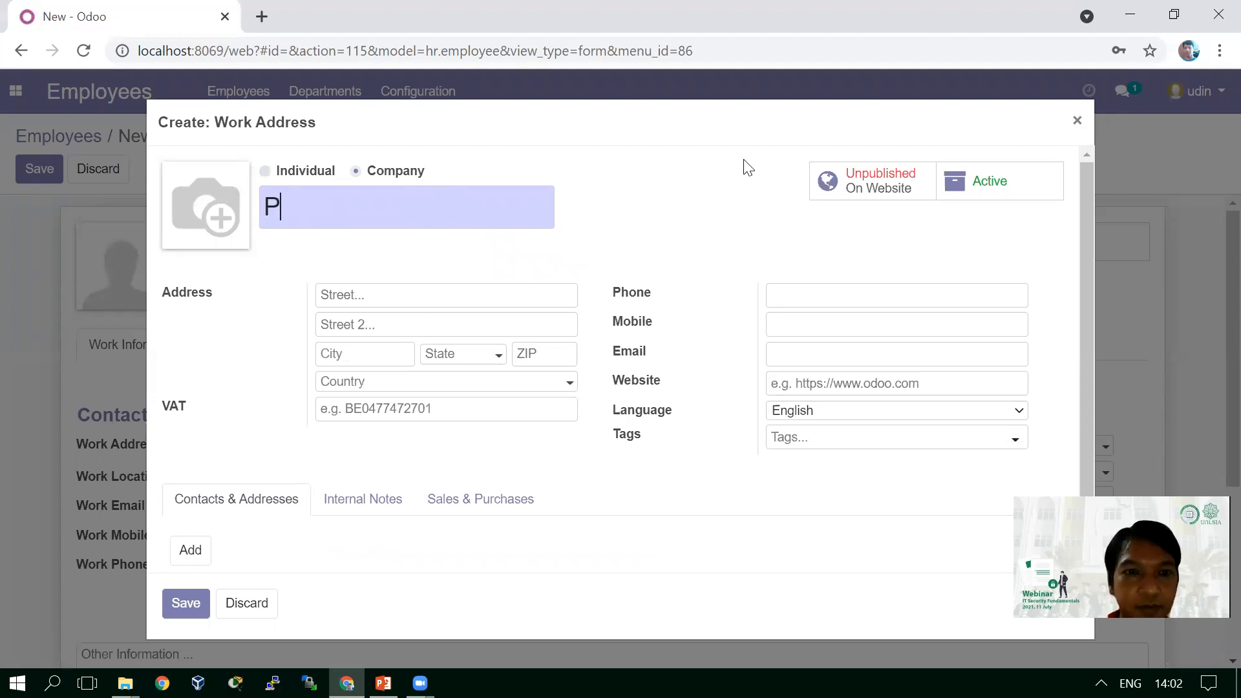
text(T.A)
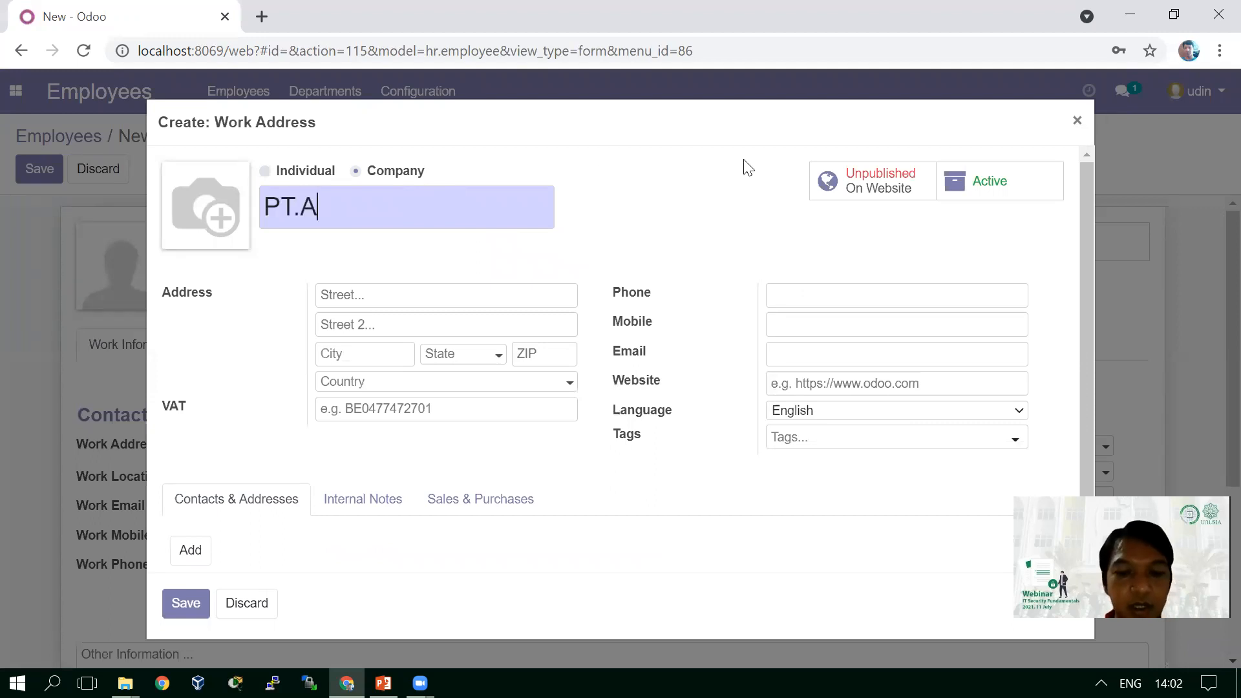
text(ngin )
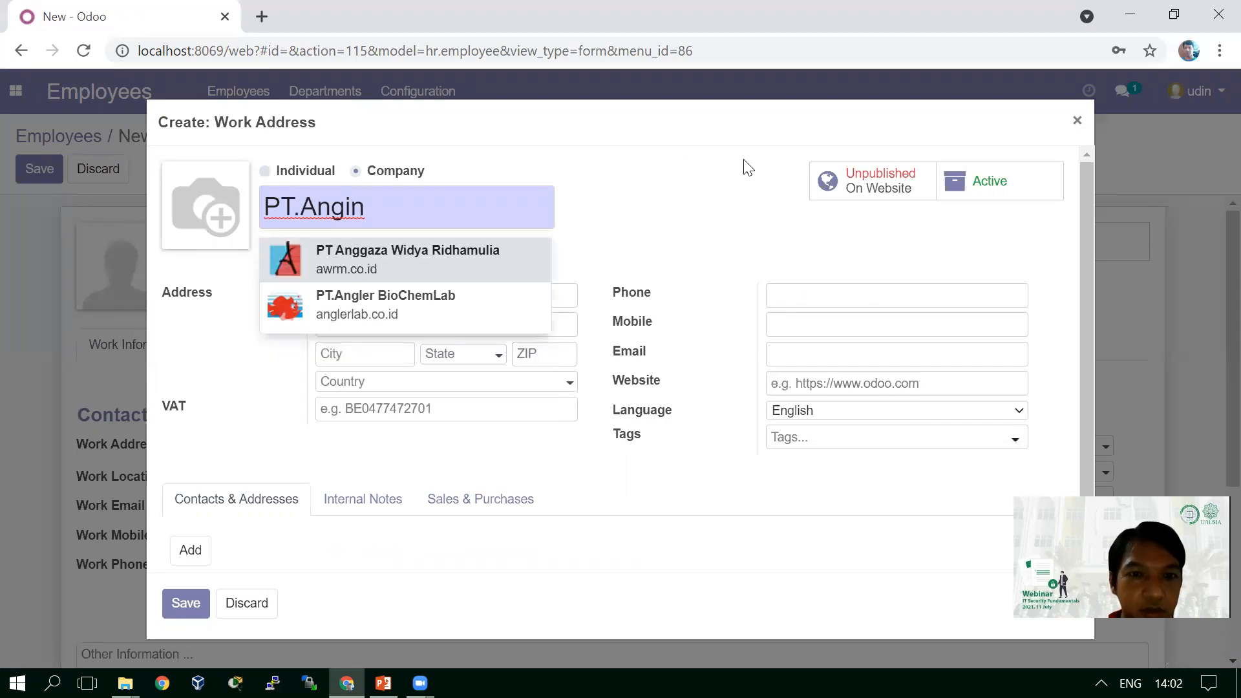
text(Ribut)
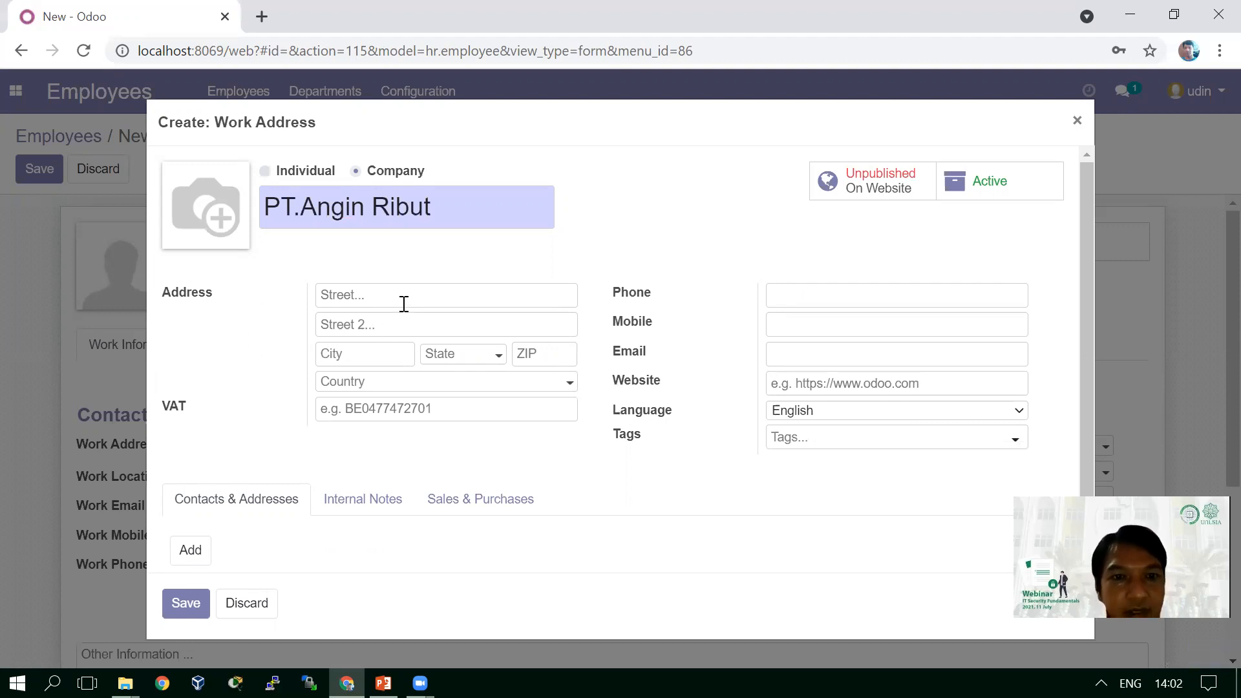
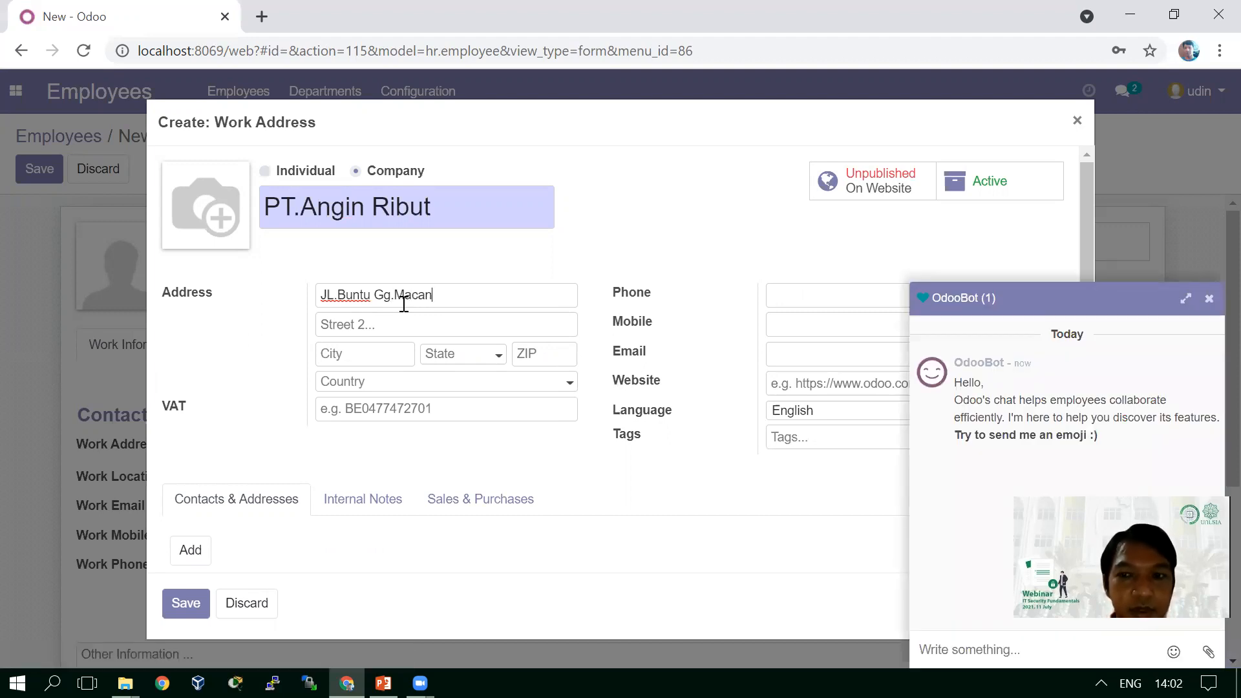
click(1206, 299)
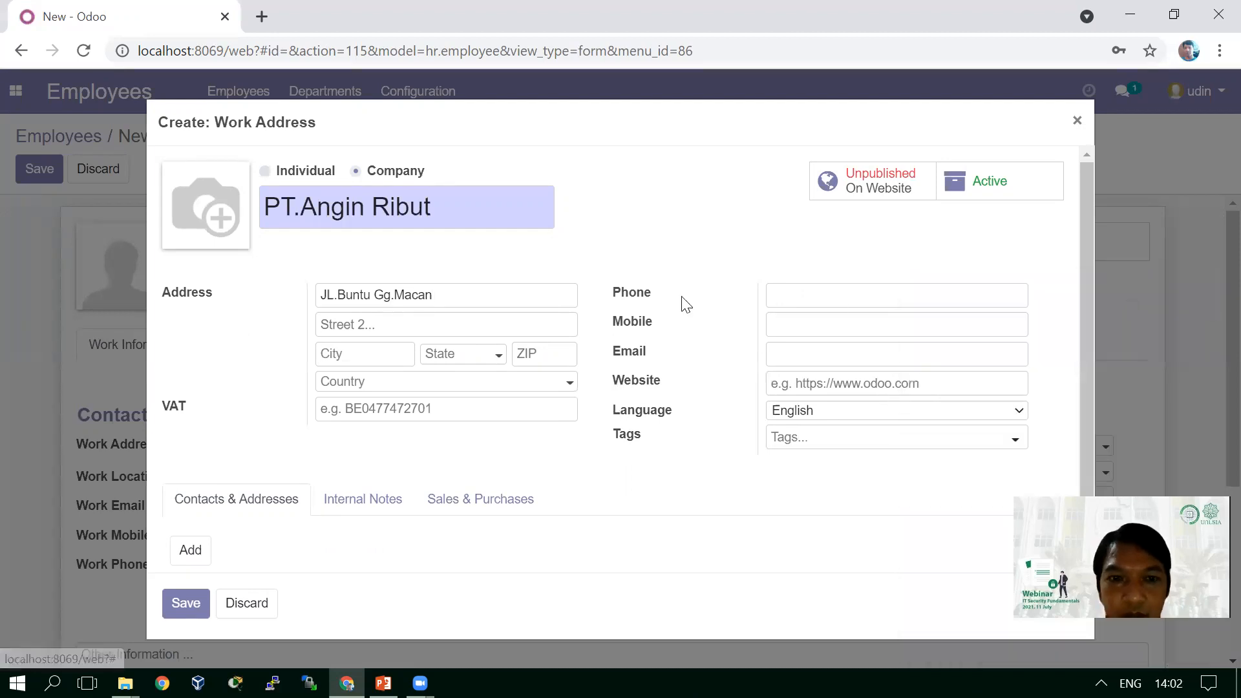
click(469, 296)
text(N)
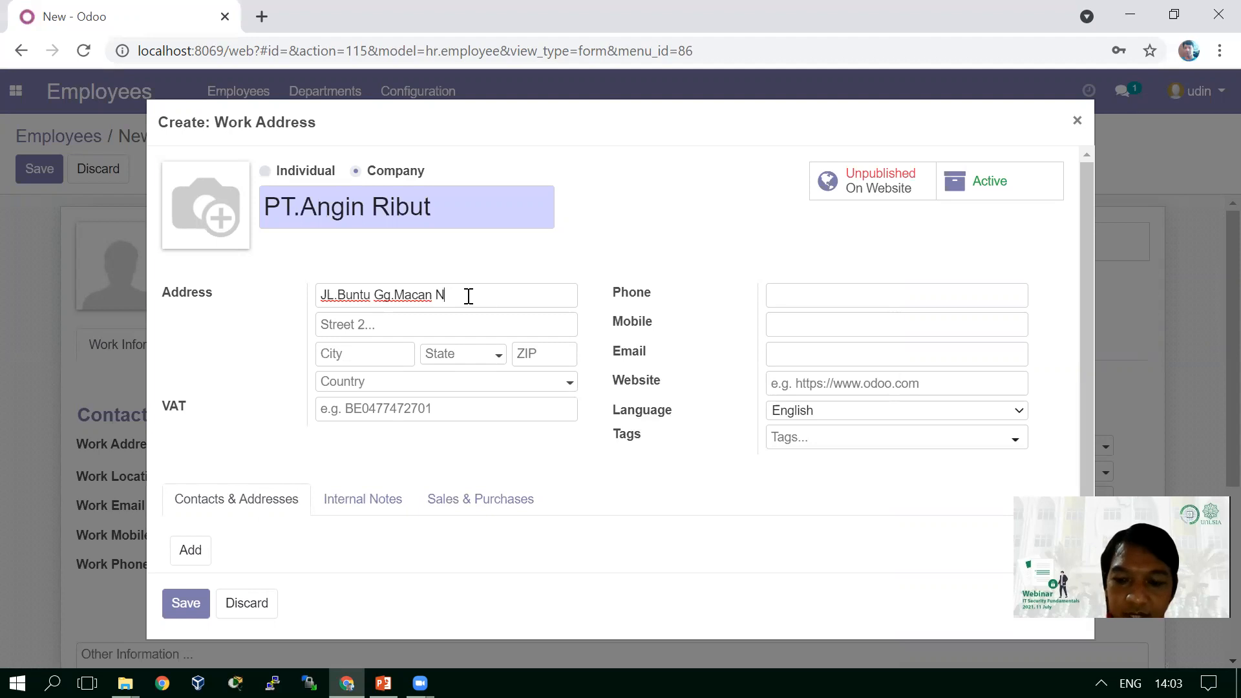
text(0)
key(BackSpace)
key(BackSpace)
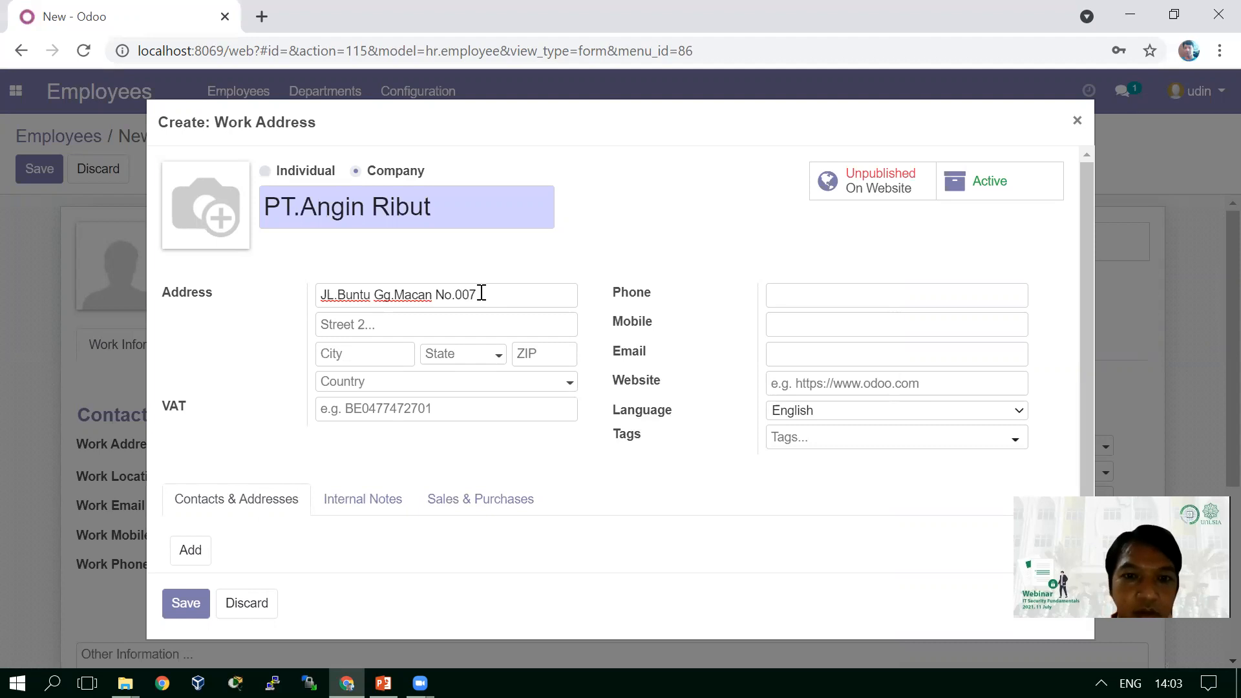
click(625, 262)
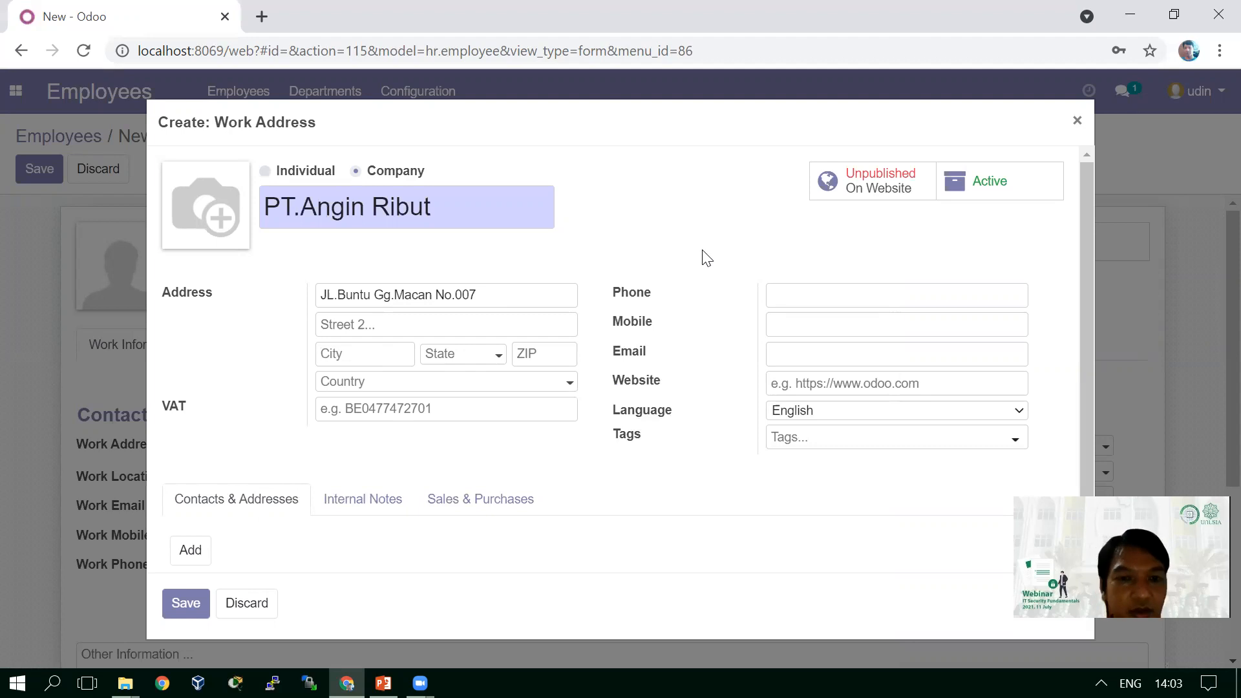
- Enter Jakarta as the city, leave State empty, and save the work address
text(Jakarta)
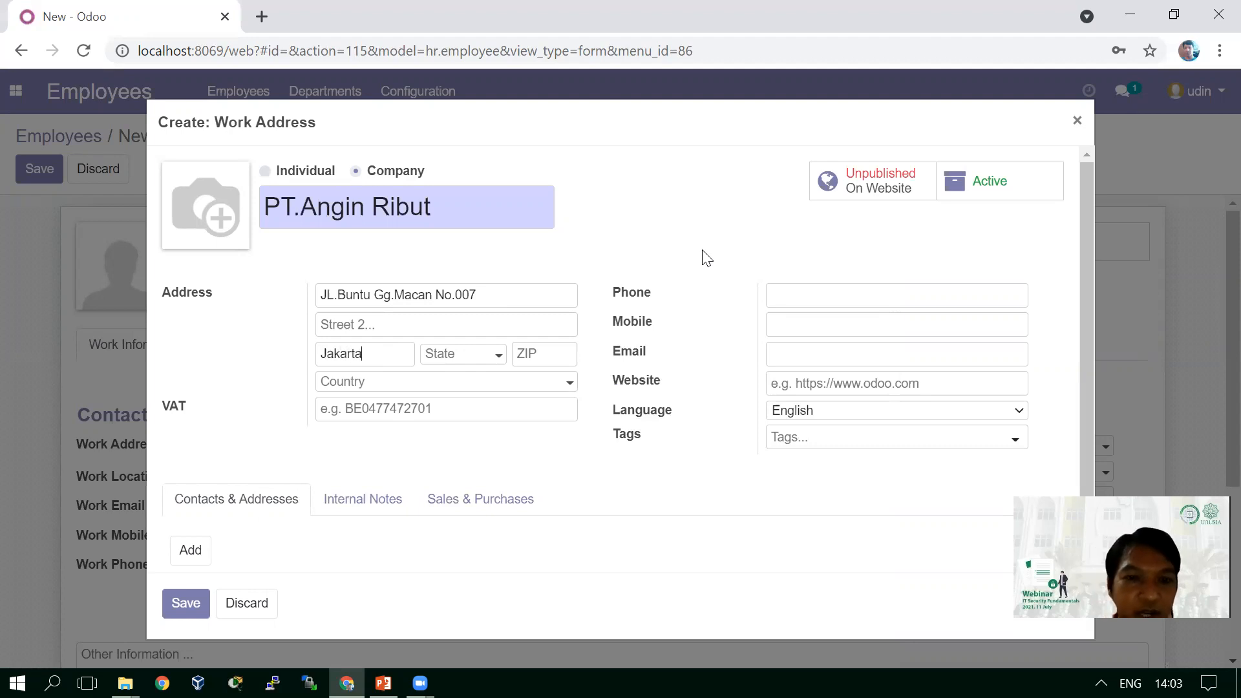
click(501, 358)
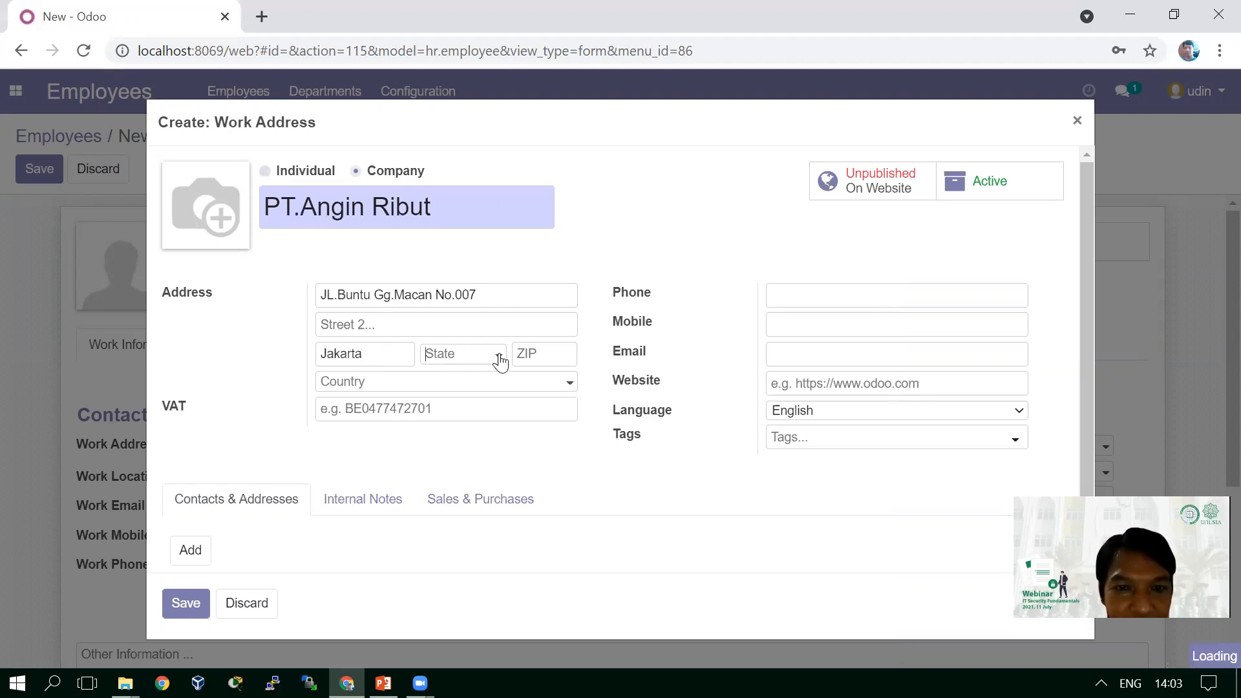
click(640, 244)
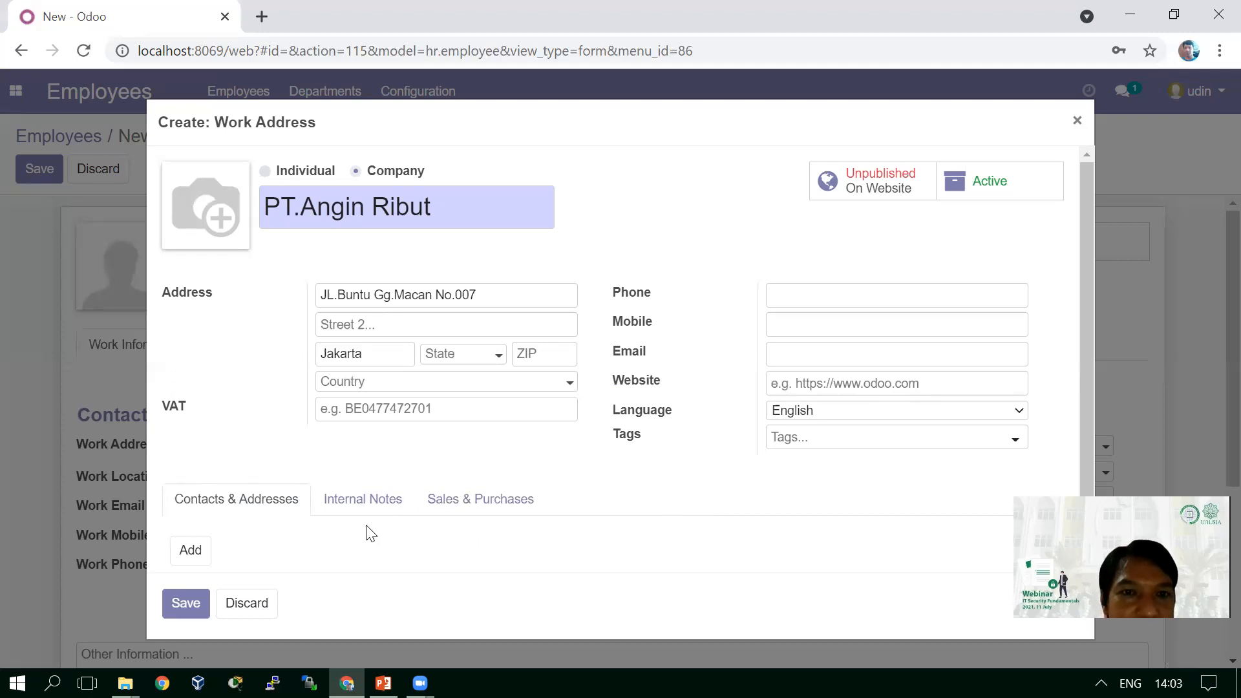
click(186, 607)
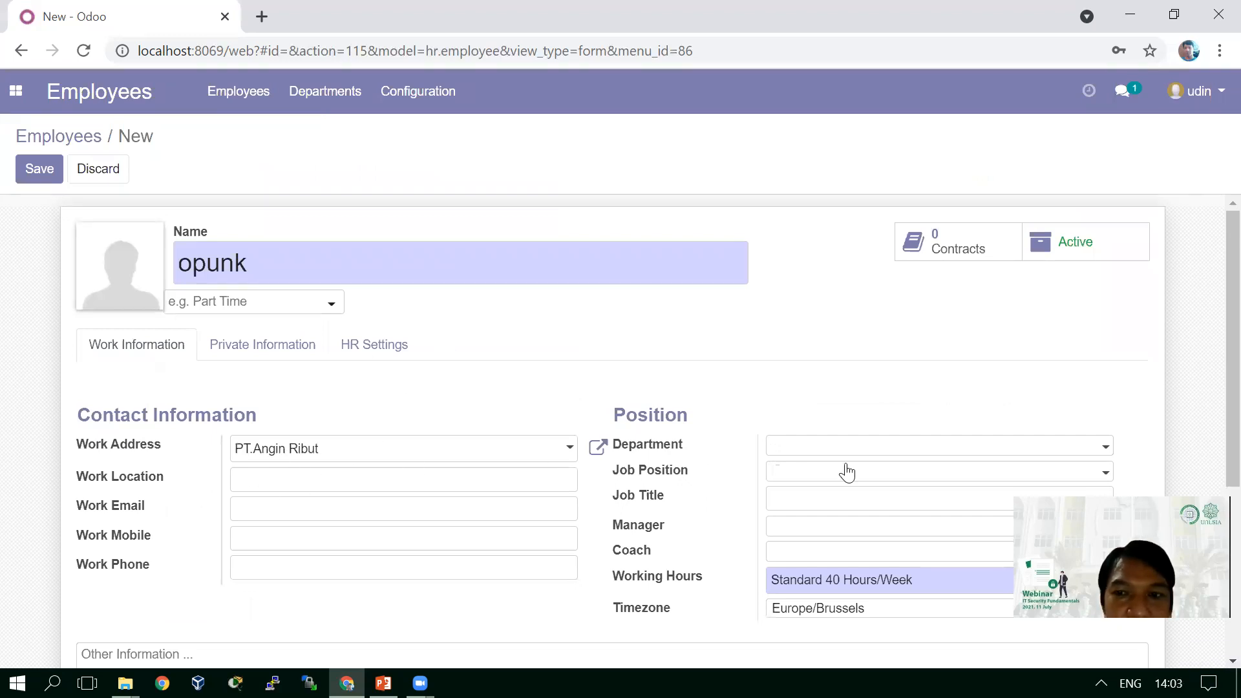
click(1109, 454)
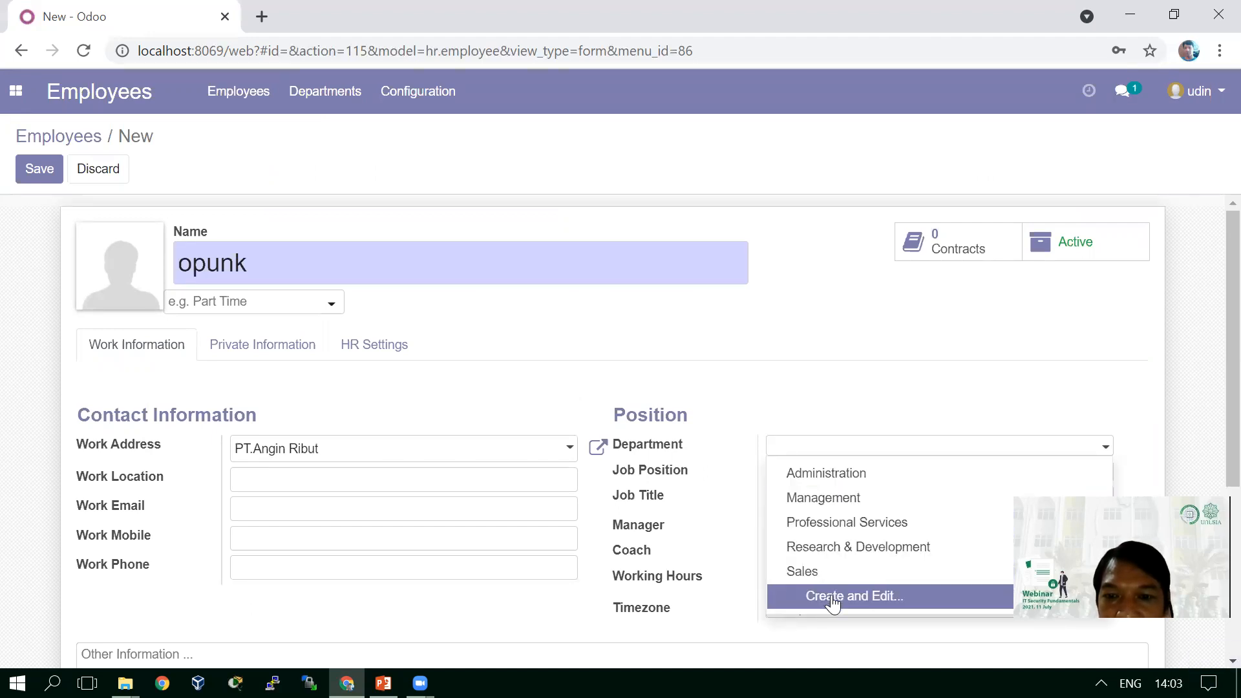
click(834, 479)
- Set the Administration department's parent to Management, leave Manager empty, and save it
click(1140, 452)
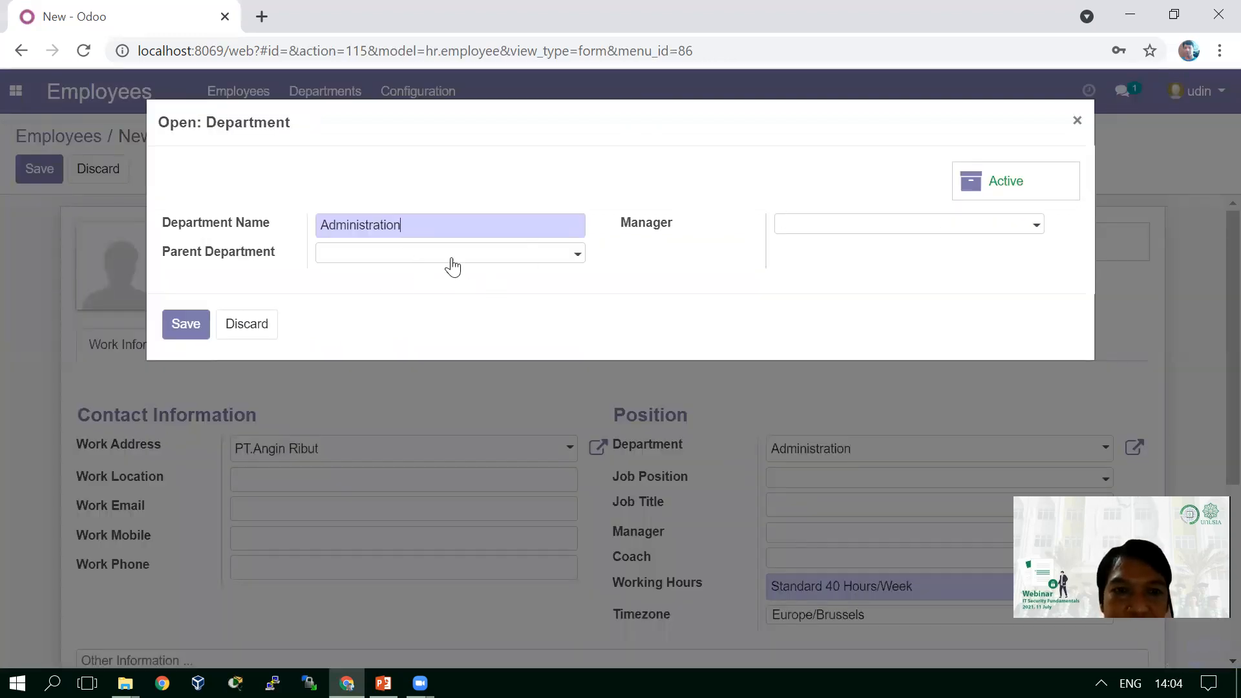
click(571, 256)
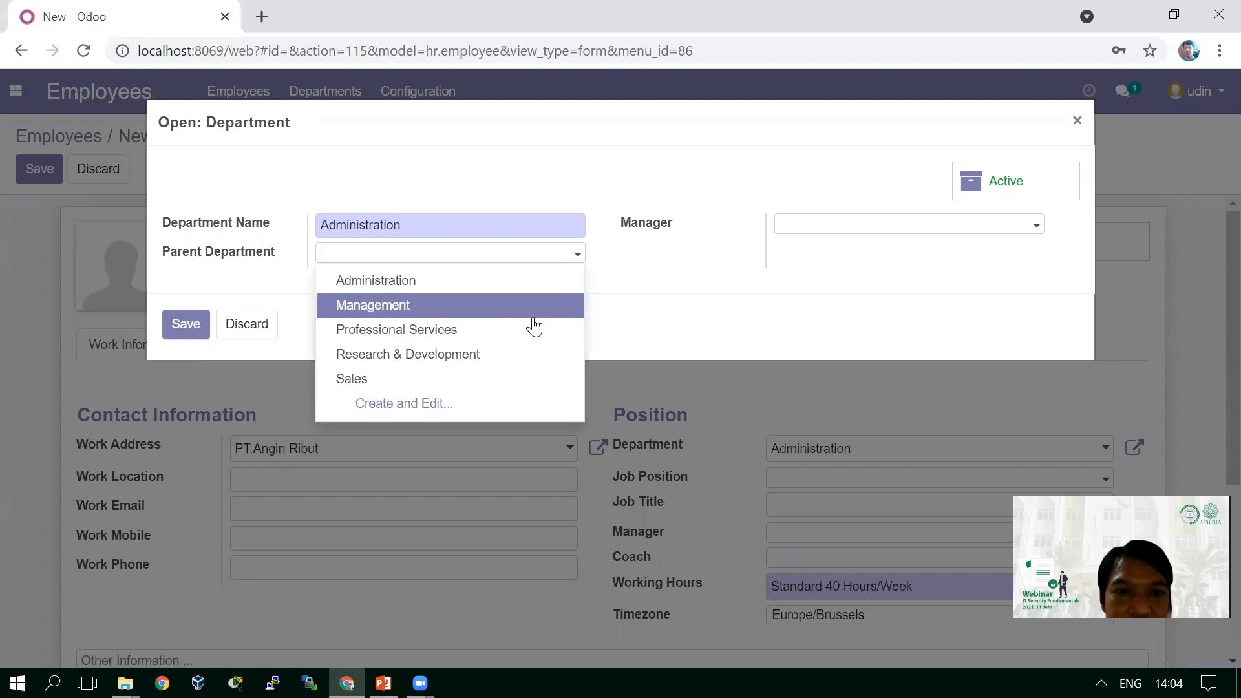
click(483, 313)
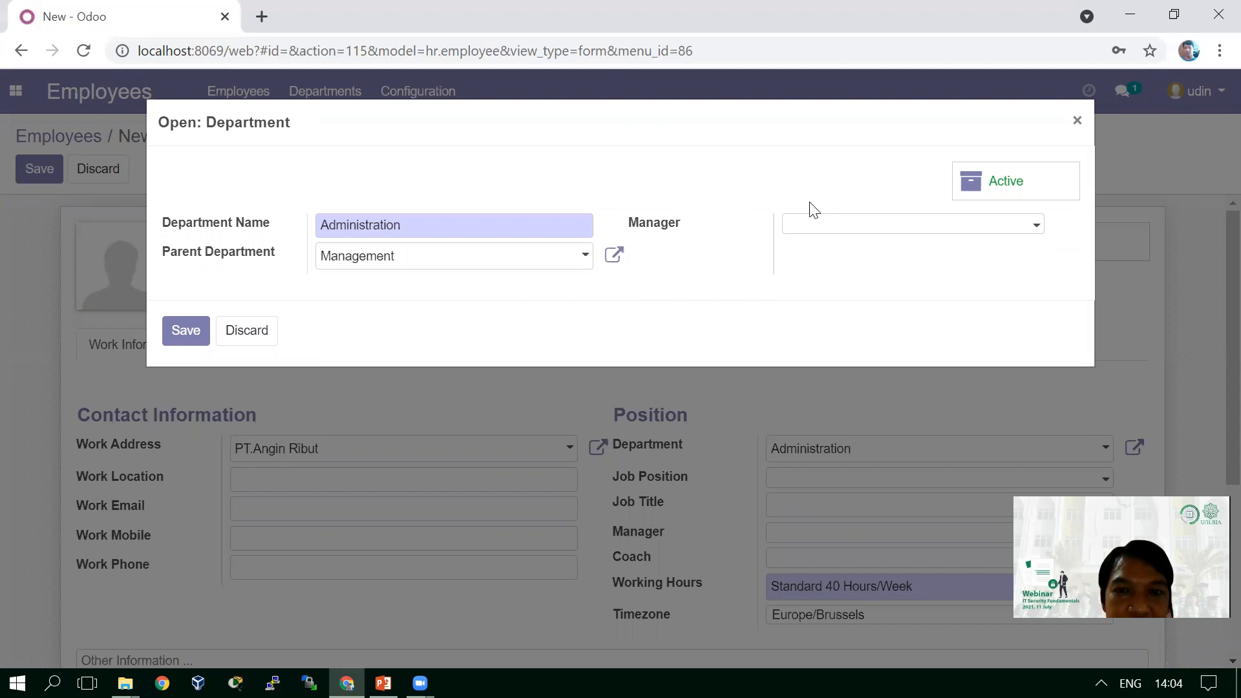
click(894, 237)
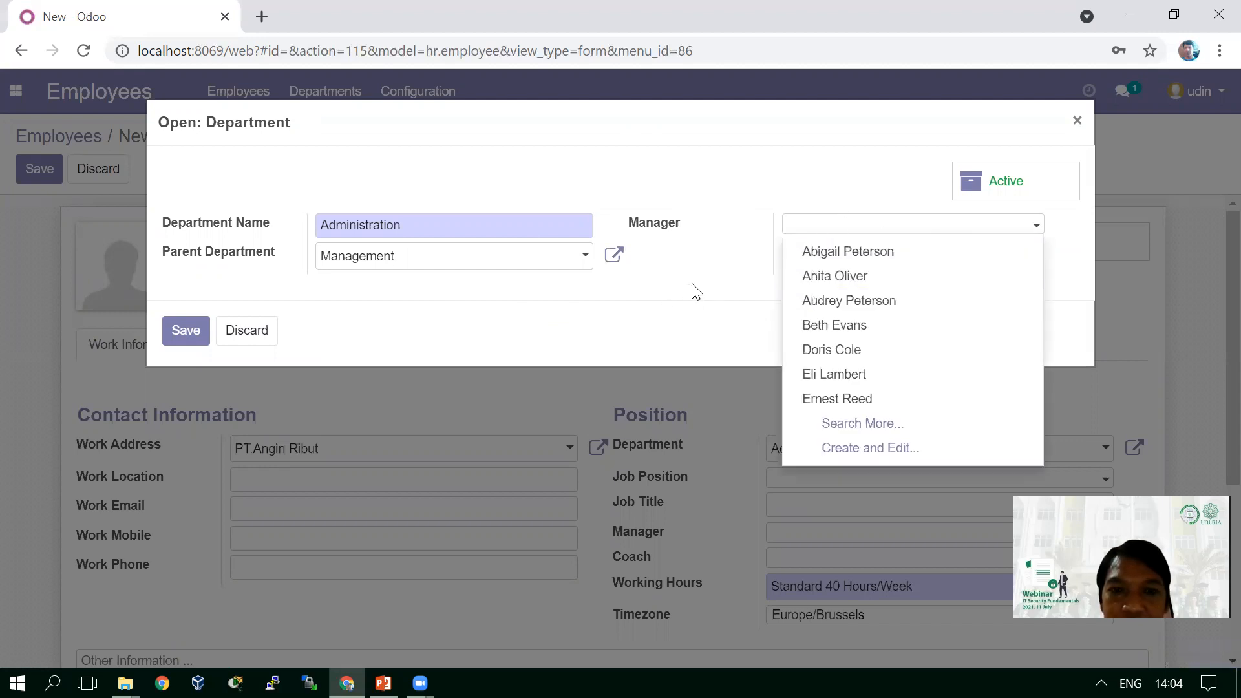
click(510, 299)
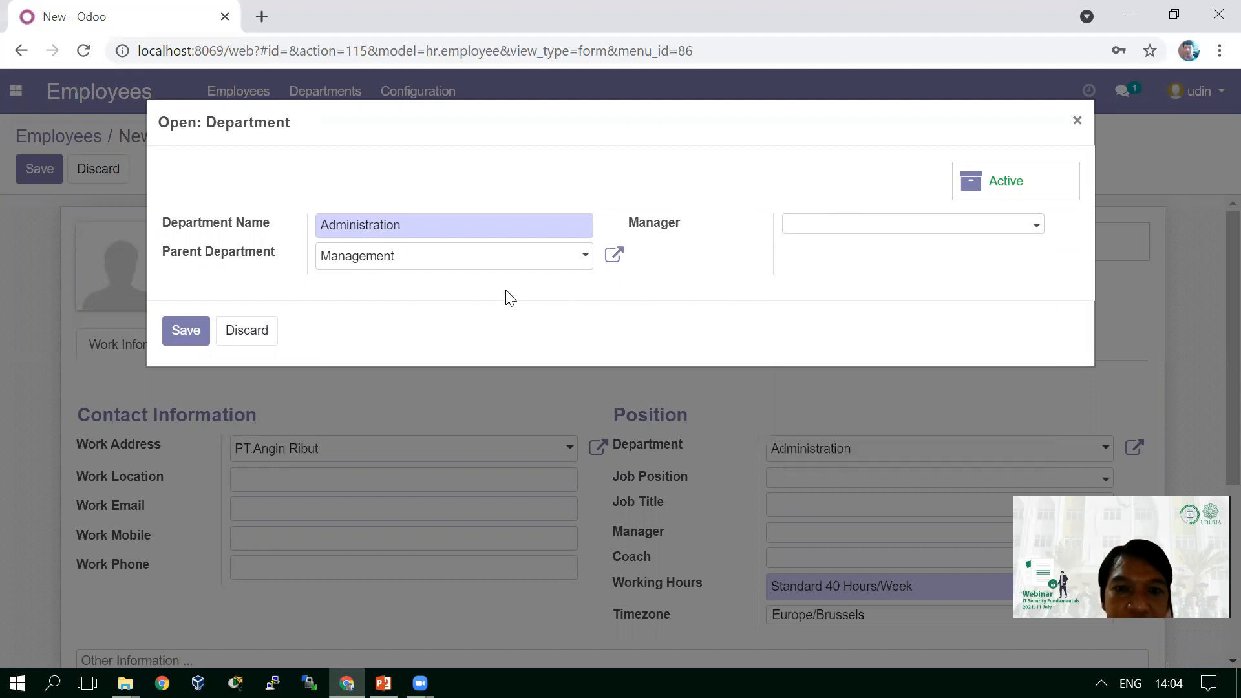
click(186, 332)
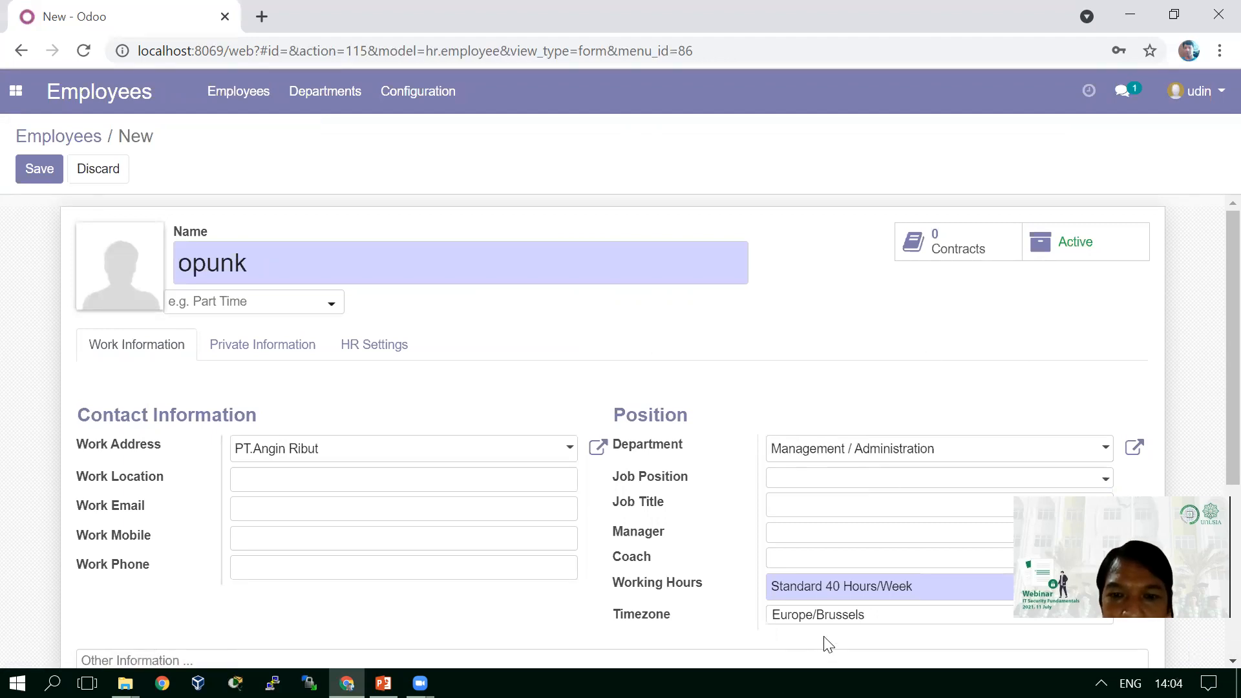
- Show opunk's Private Information tab and list the Private Address options
click(282, 349)
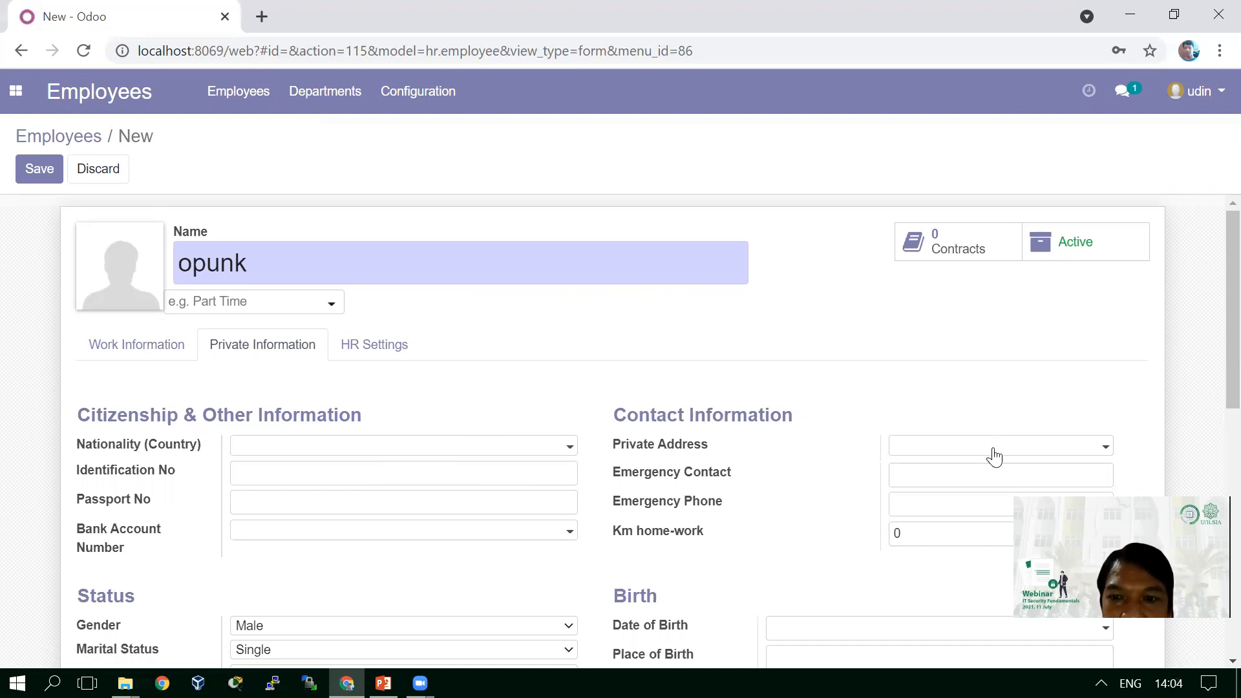
click(1031, 456)
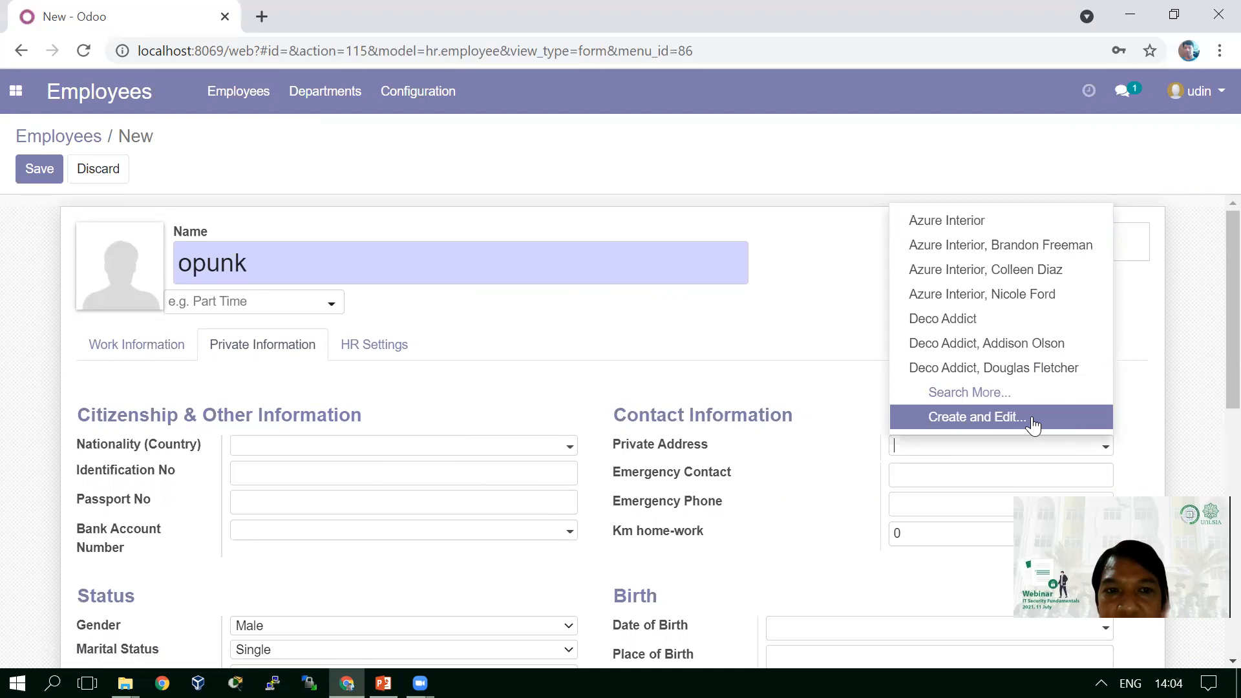
- Create a new private address contact with the employee's street address, a mobile number and their e-mail
click(1033, 421)
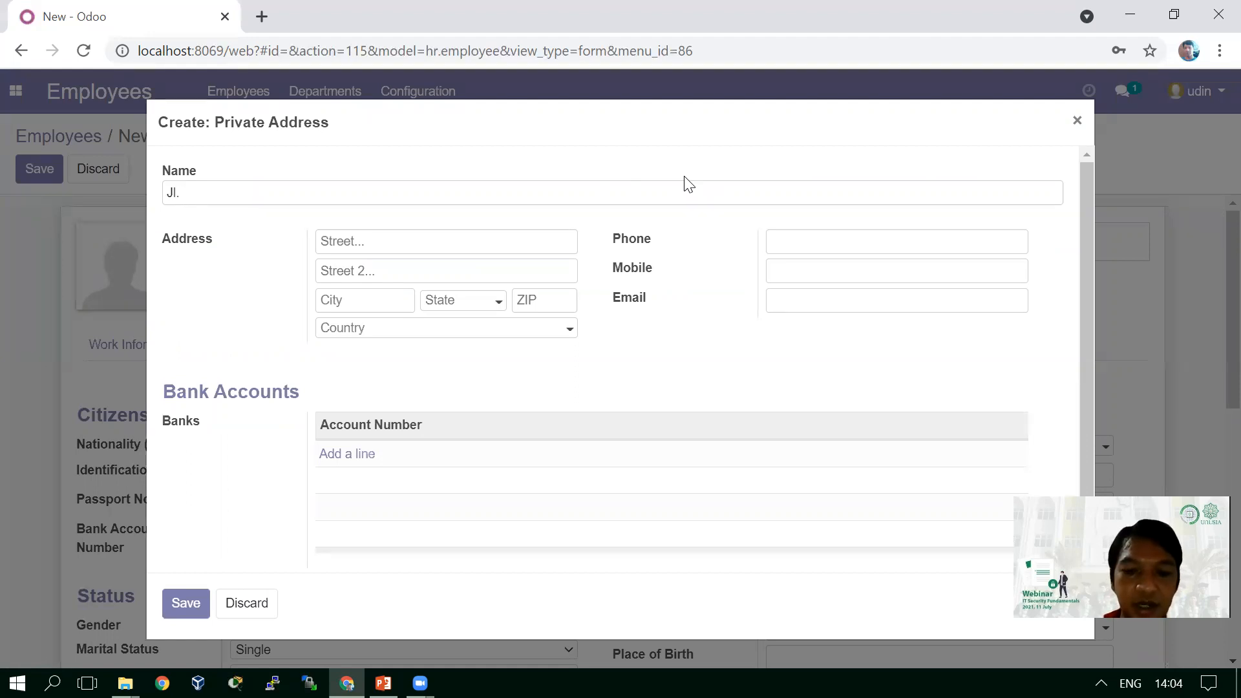
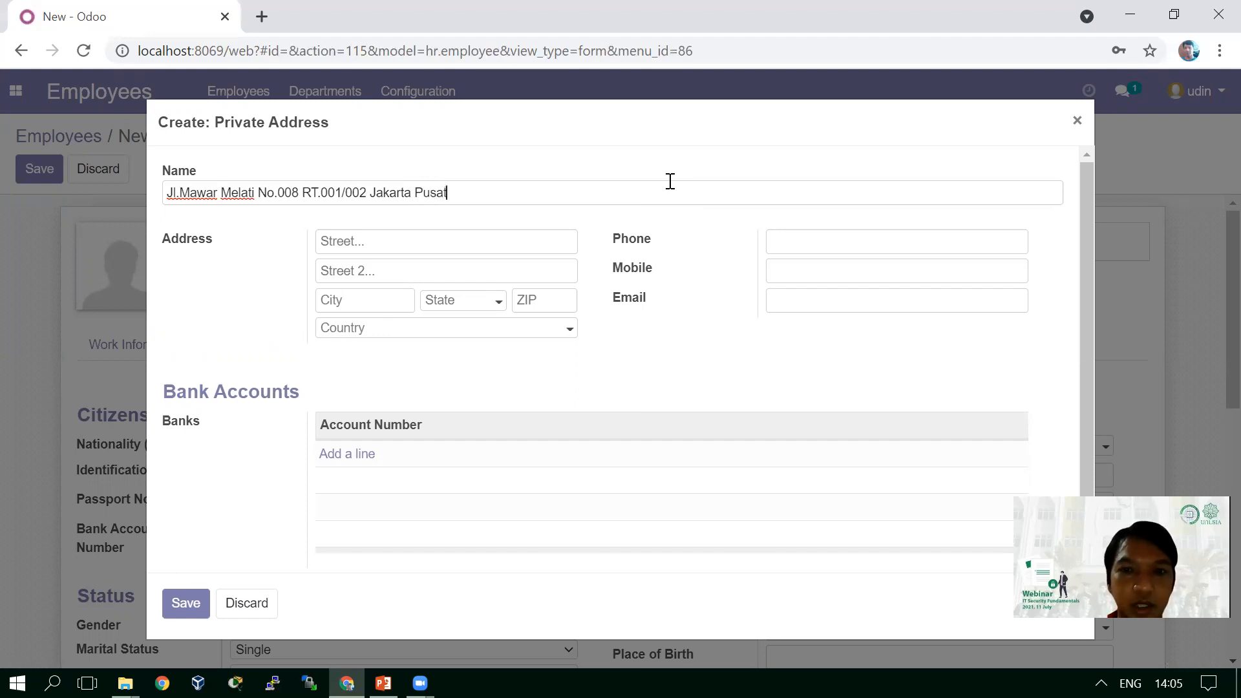
click(833, 242)
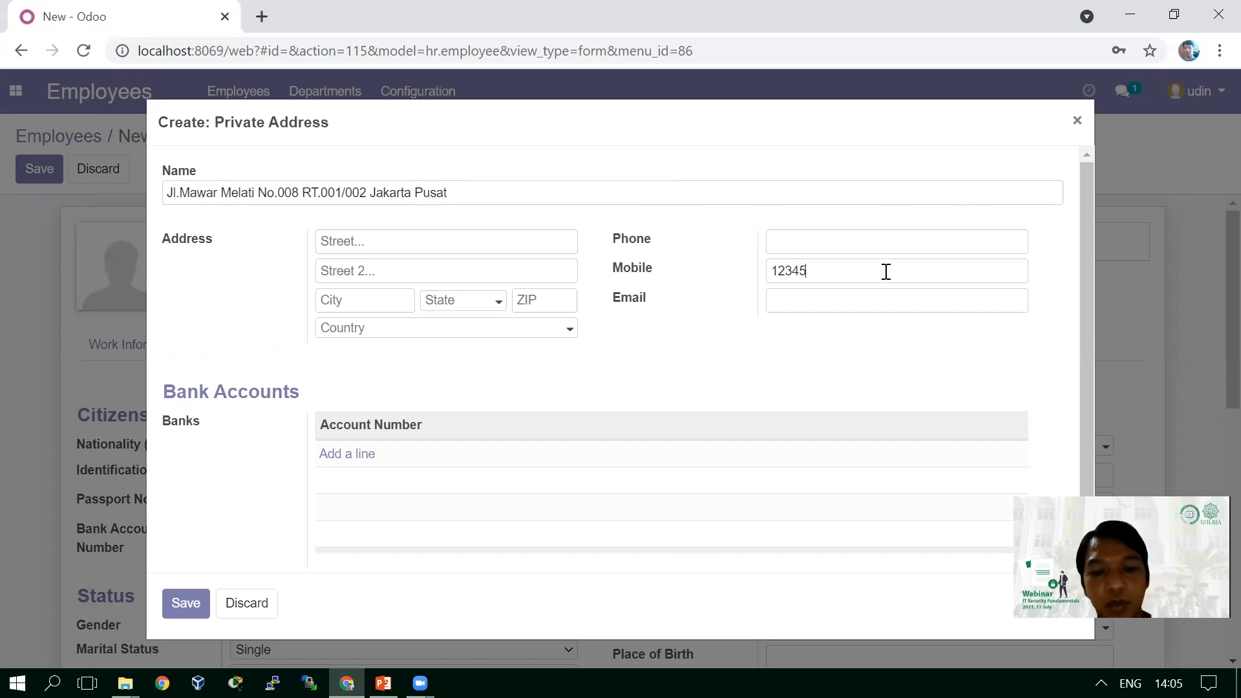
click(873, 304)
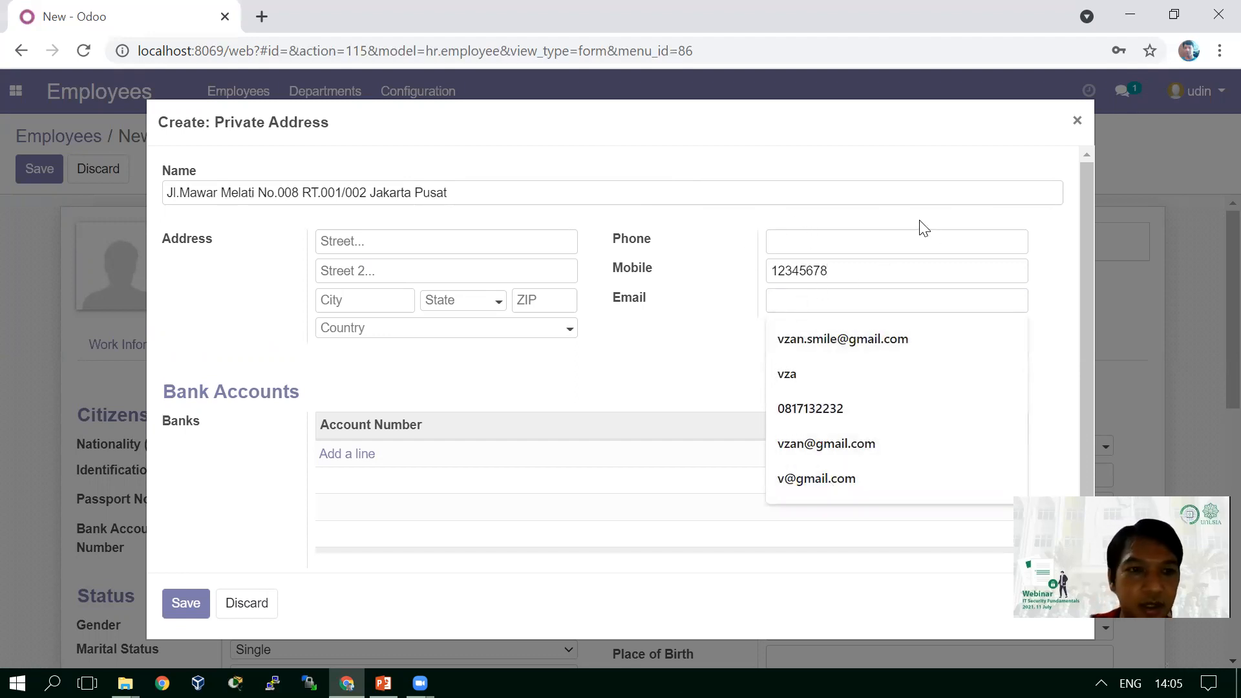
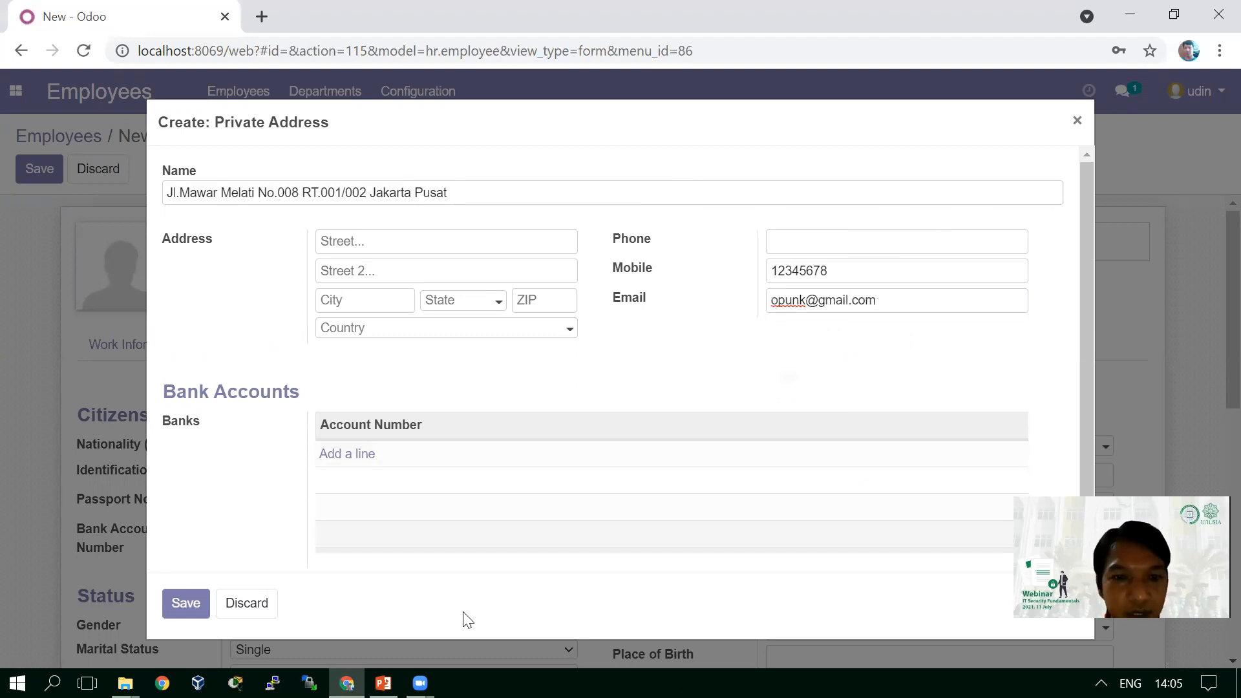
click(206, 478)
- Save the new private address, then check HR settings, leaving Related User empty
click(188, 603)
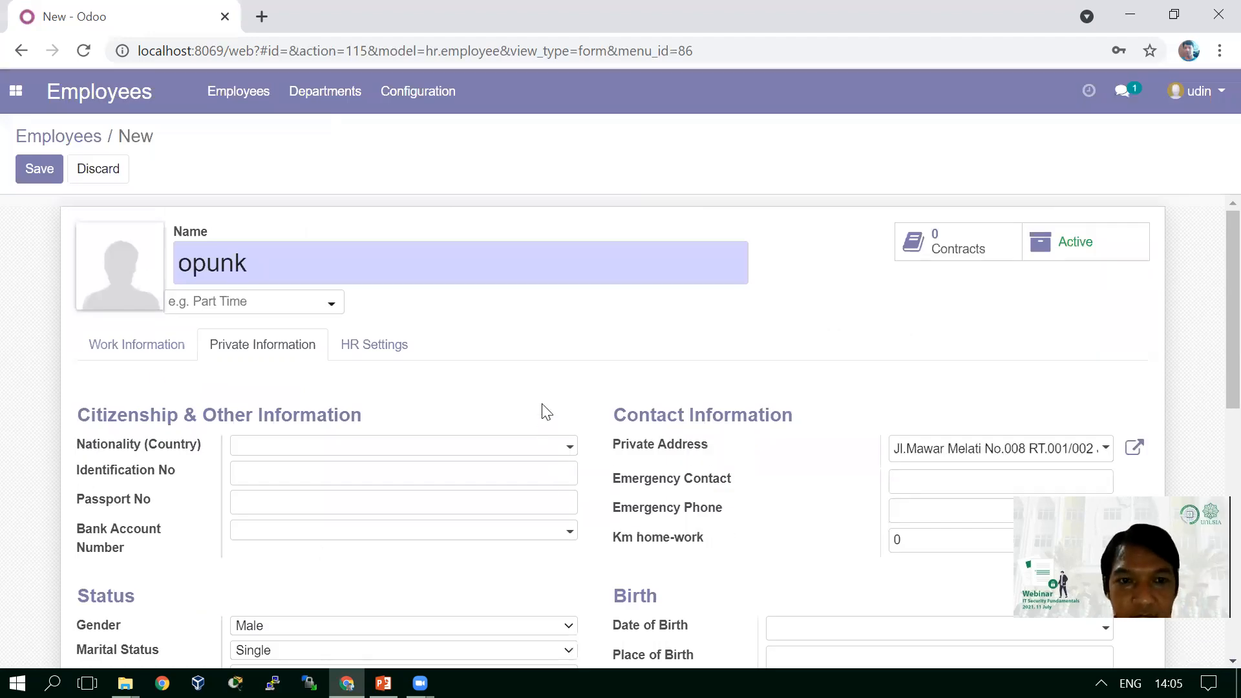
click(400, 355)
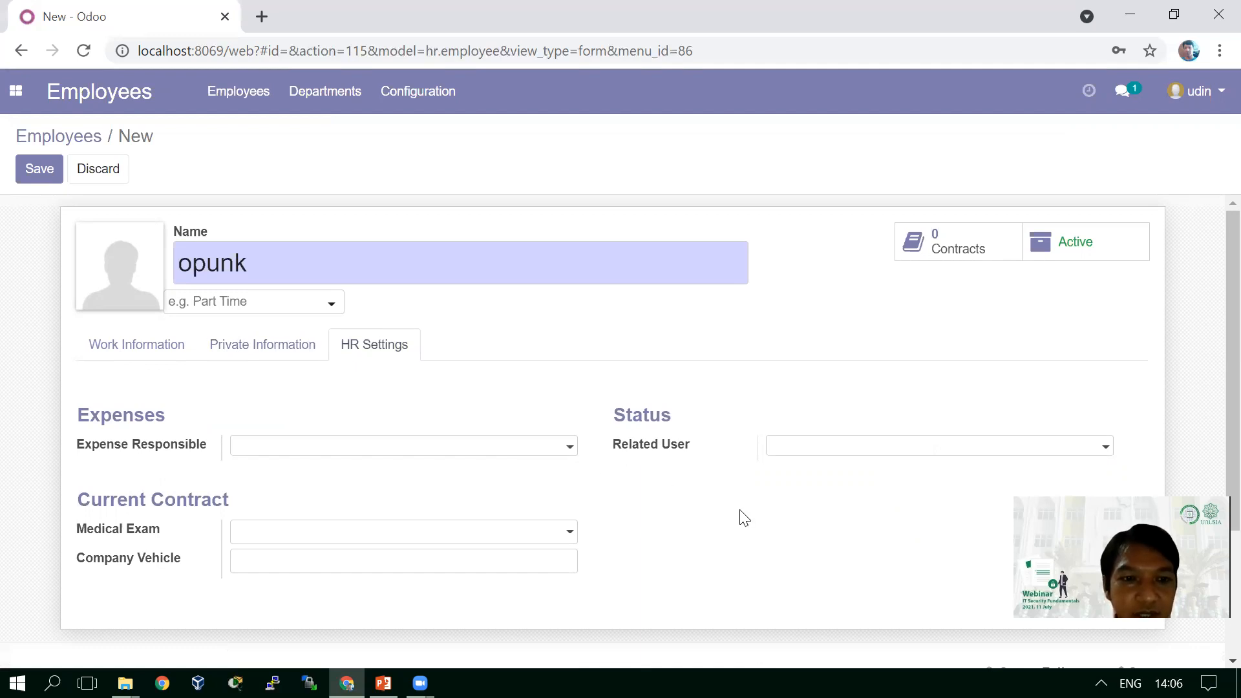
click(926, 452)
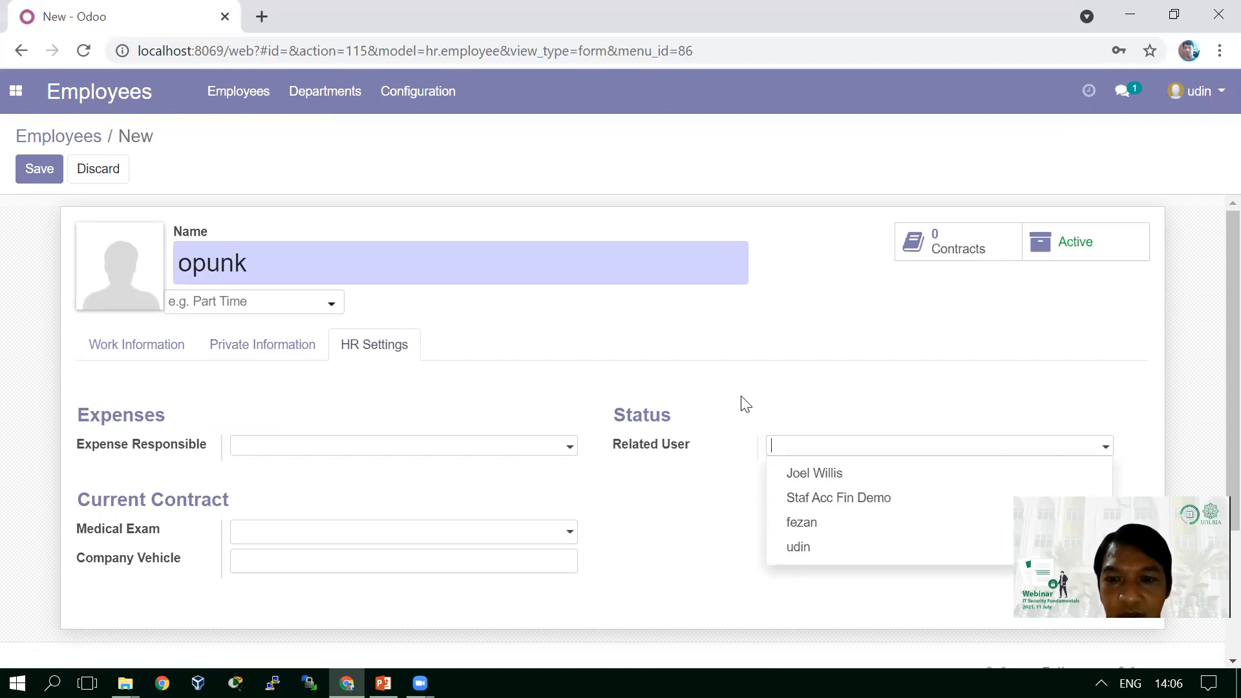
click(730, 521)
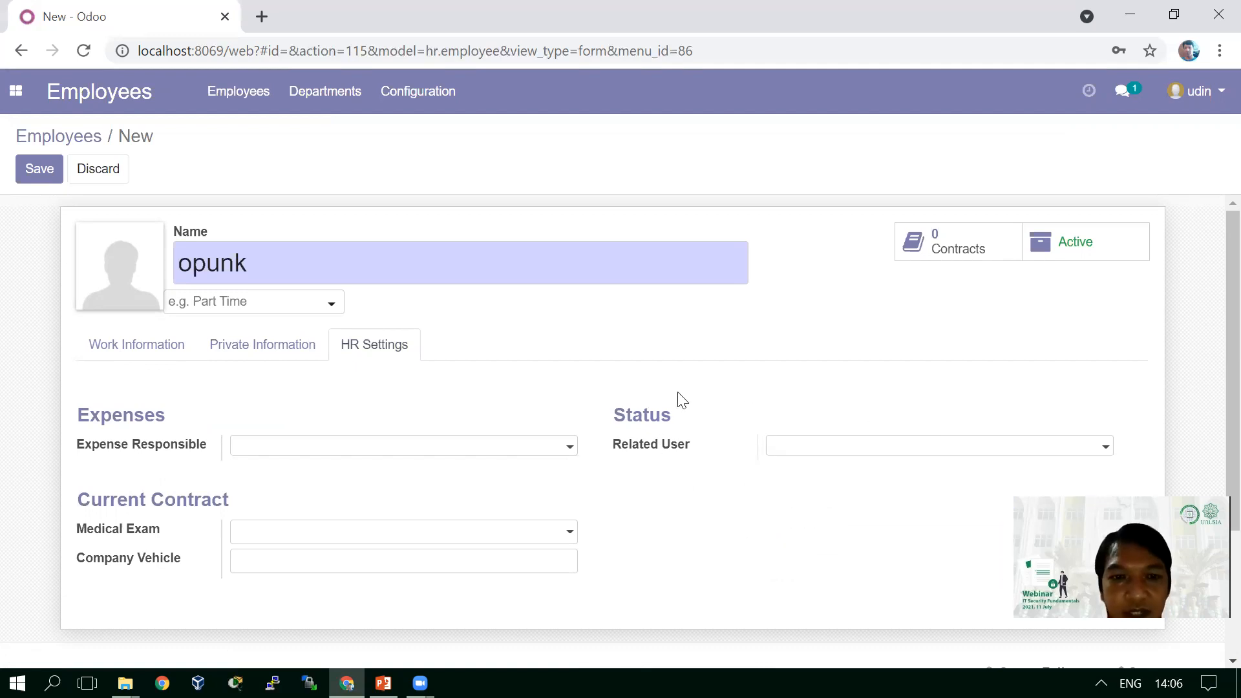
- Review the Private and Work Information tabs and save opunk's employee record
click(241, 346)
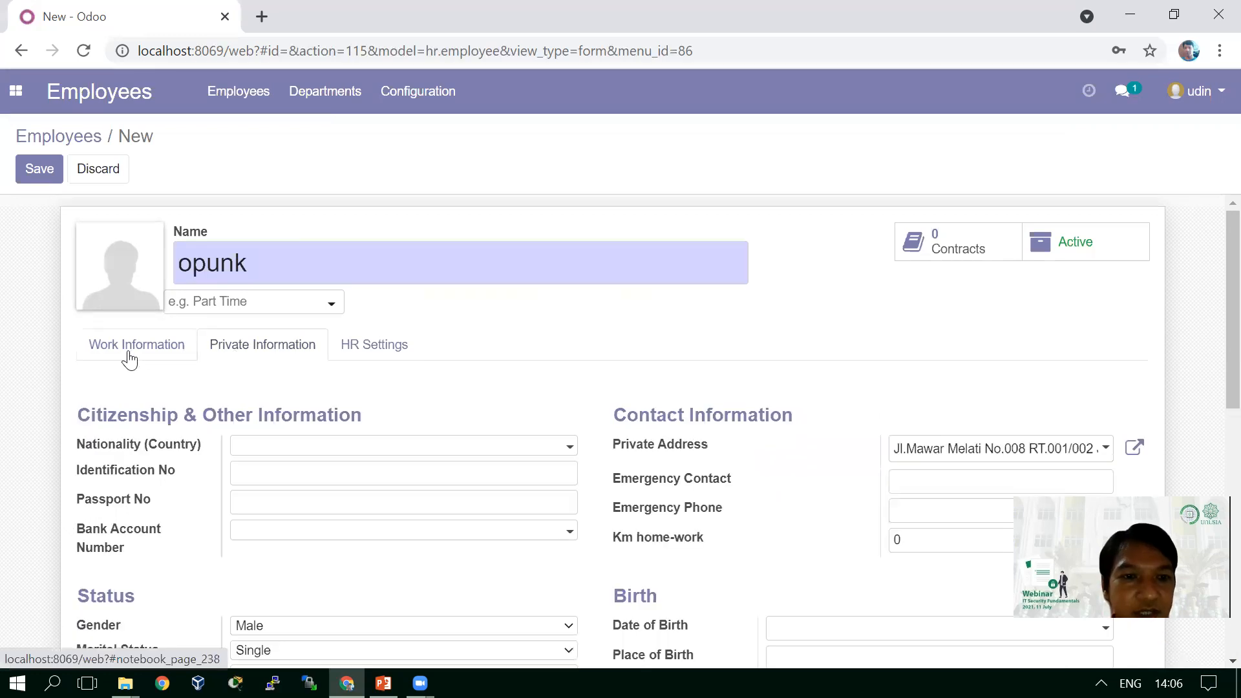
click(129, 361)
click(258, 351)
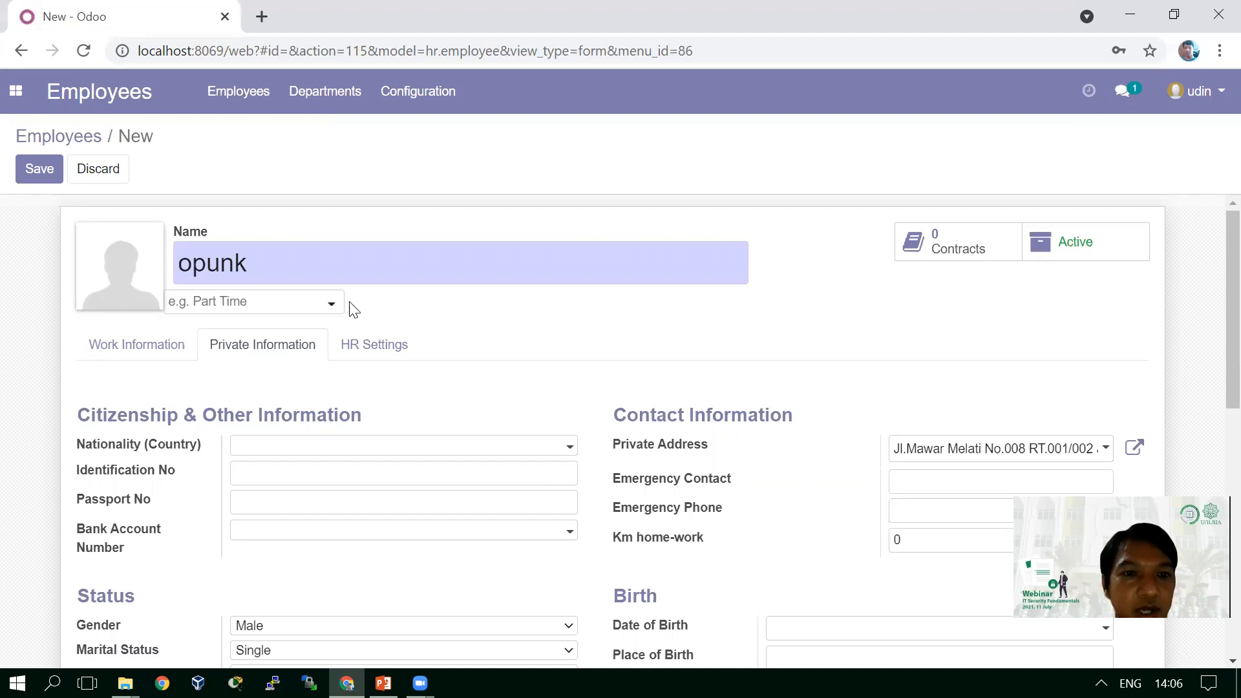
click(42, 169)
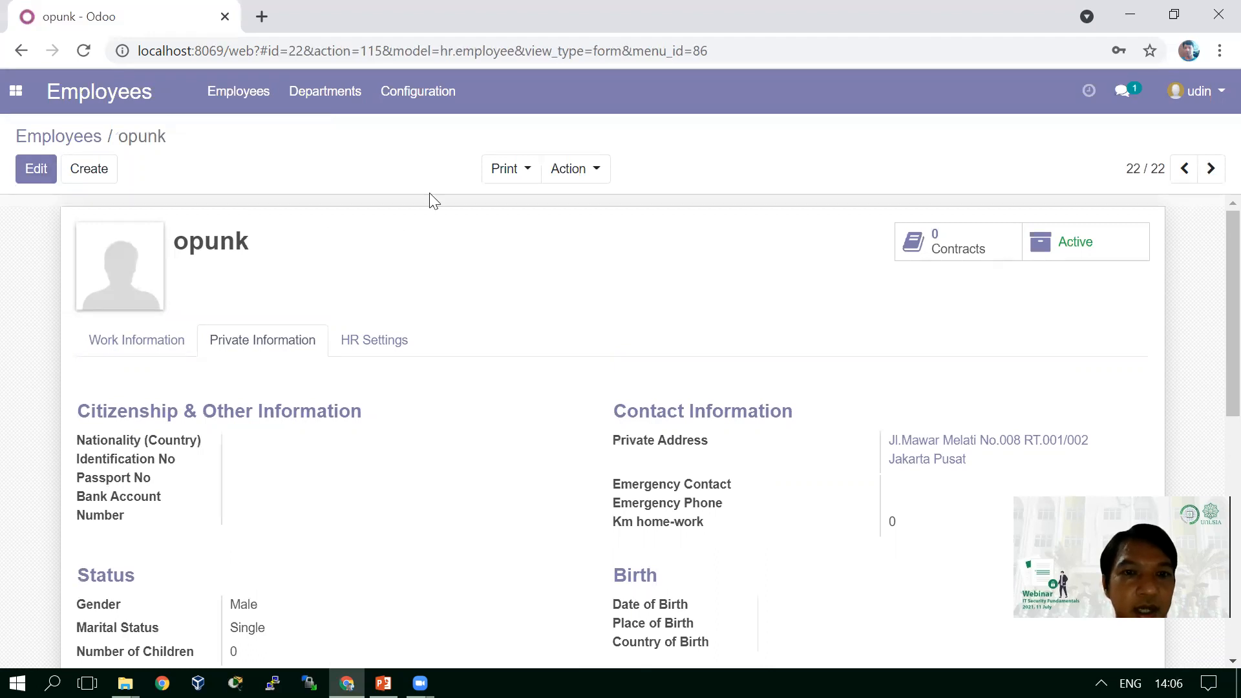
- Search the employee list for 'opunk' and open its record
click(325, 104)
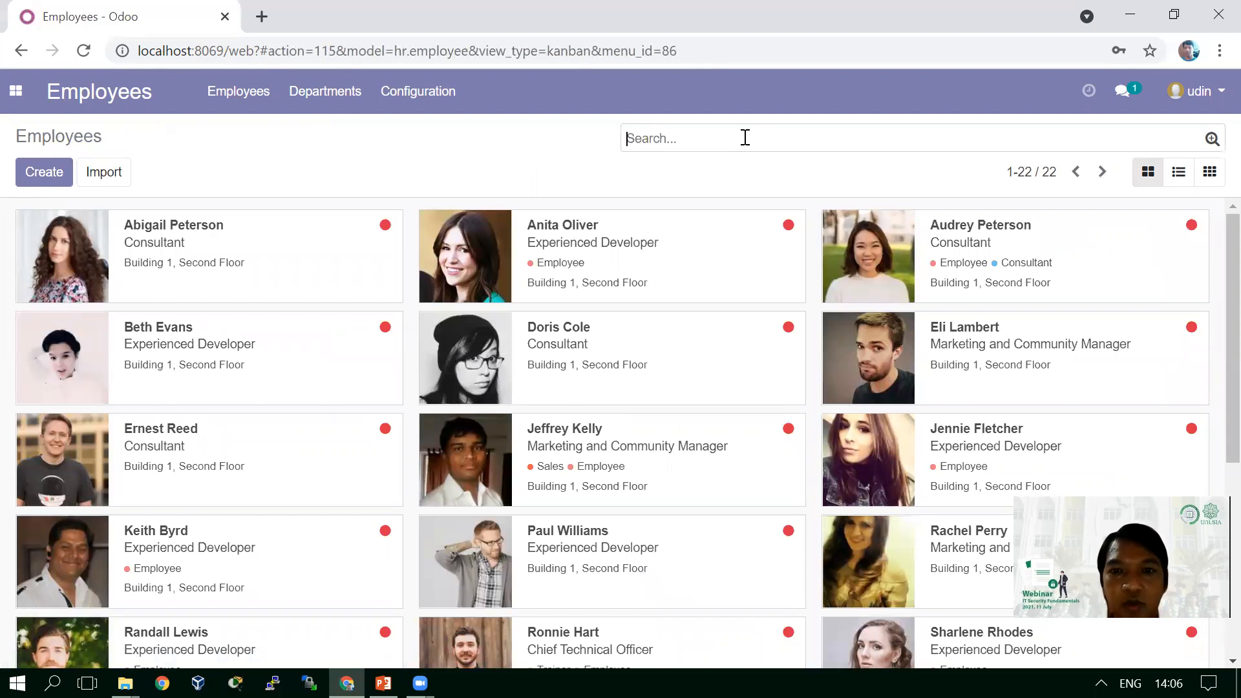
text(opunk)
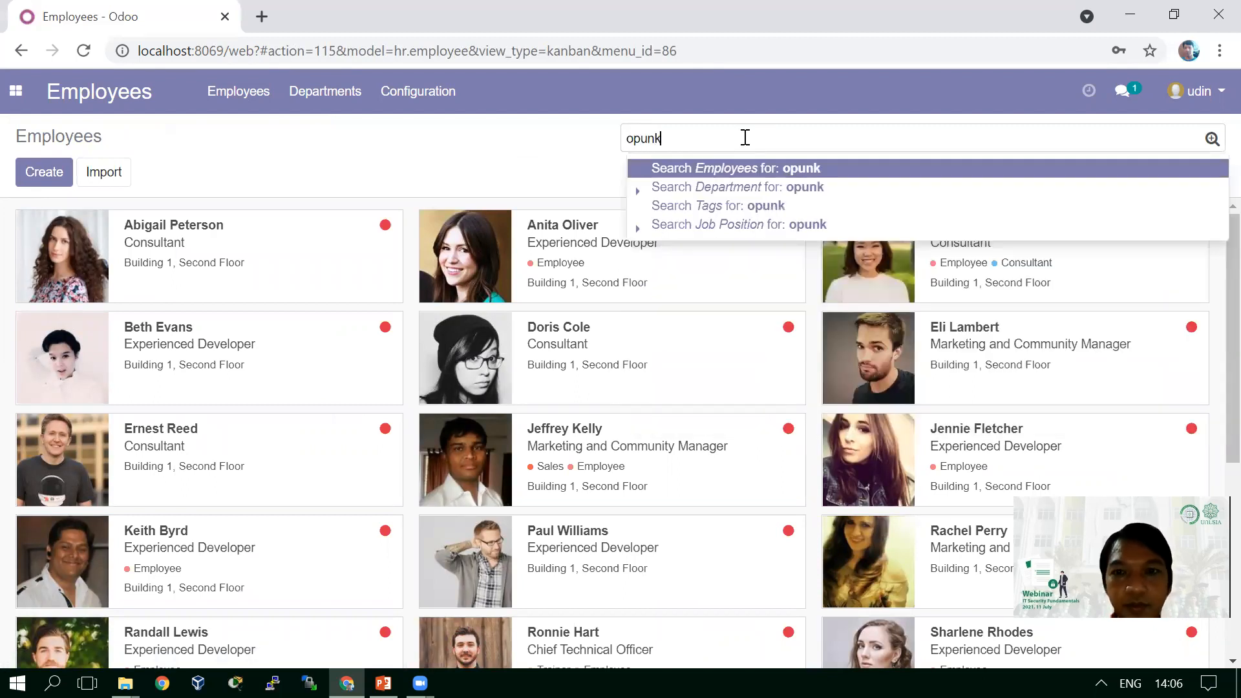
key(Return)
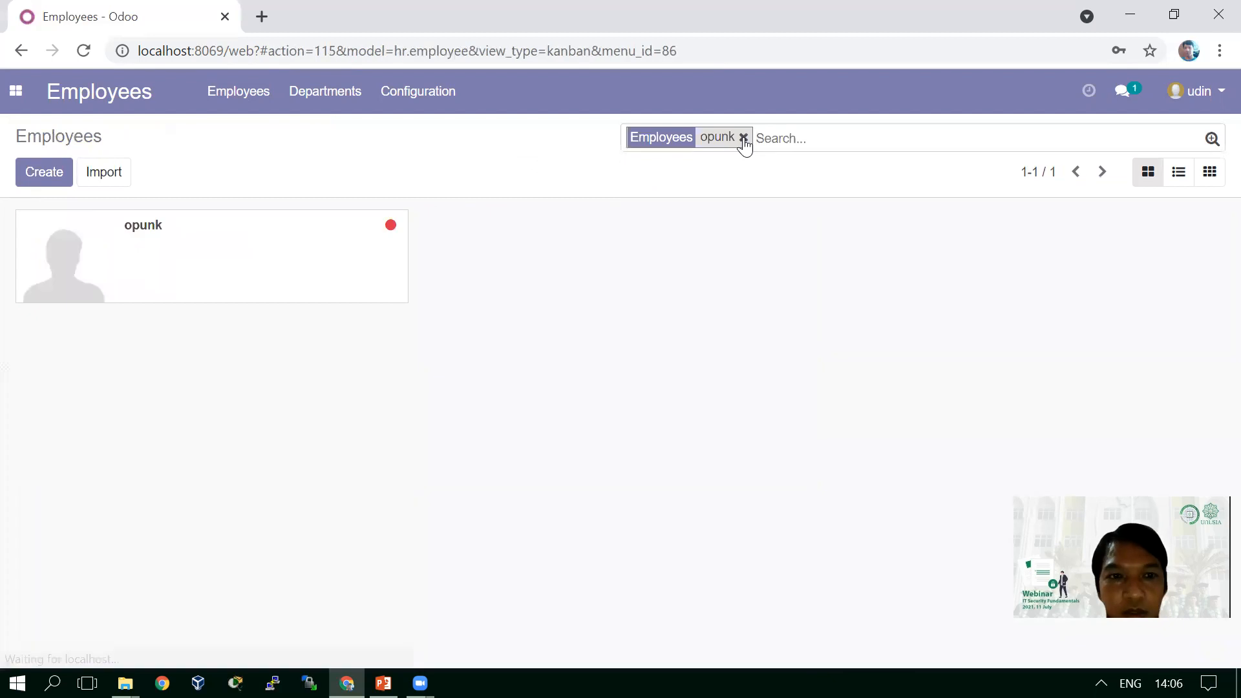
click(330, 254)
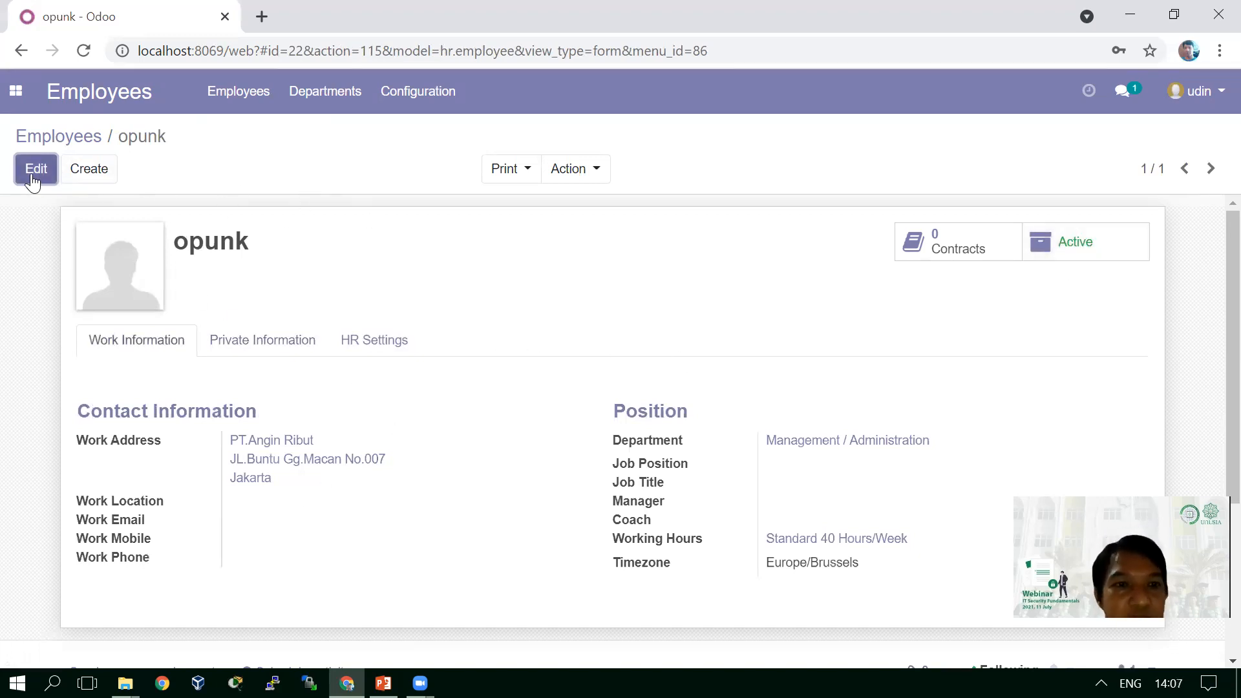
- Leave opunk's record and return to the full employee list
click(570, 170)
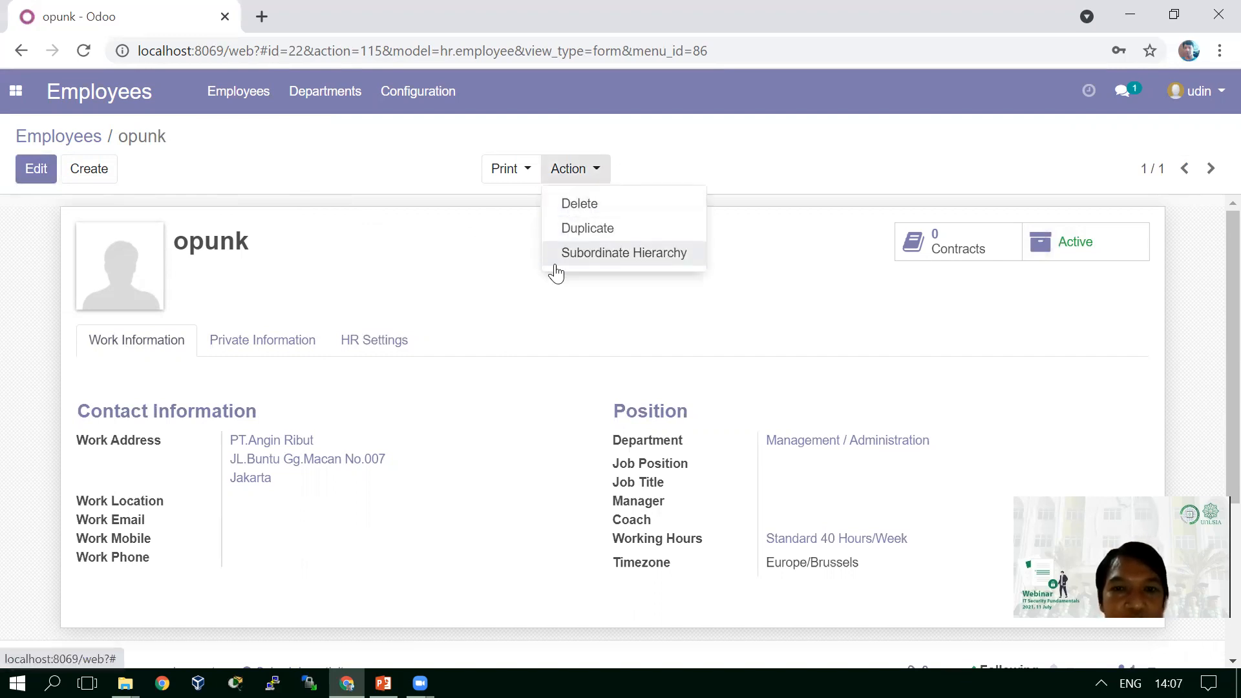
click(502, 236)
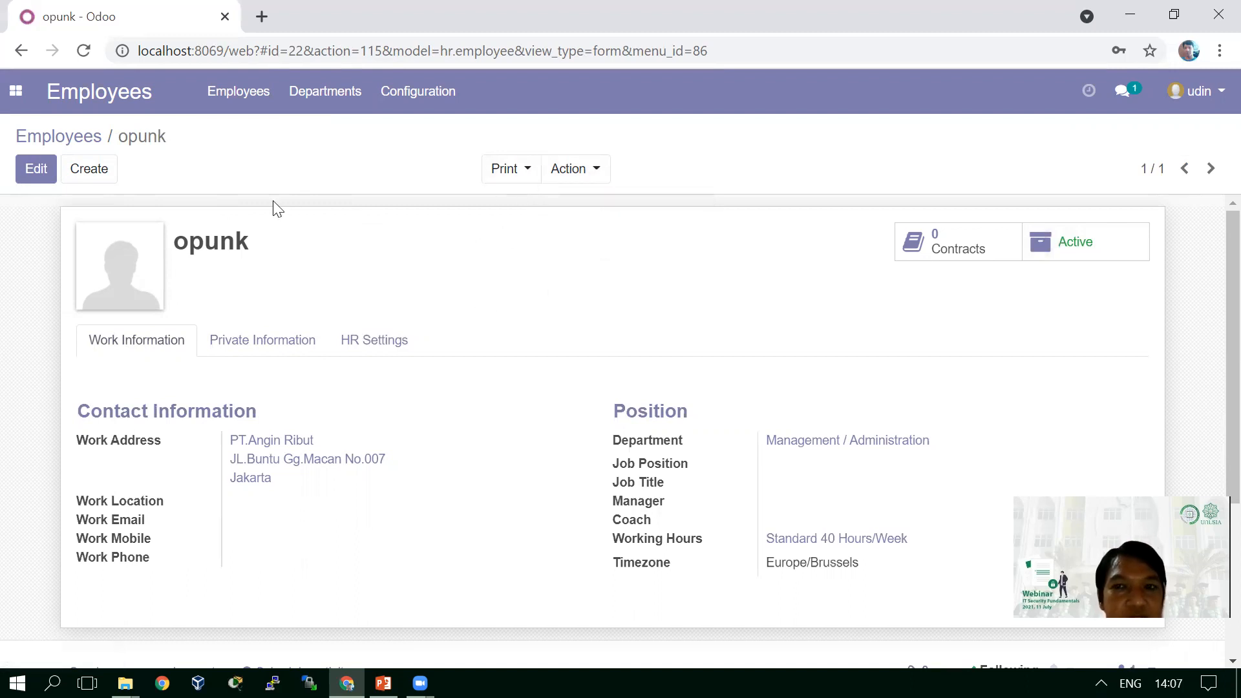
click(16, 91)
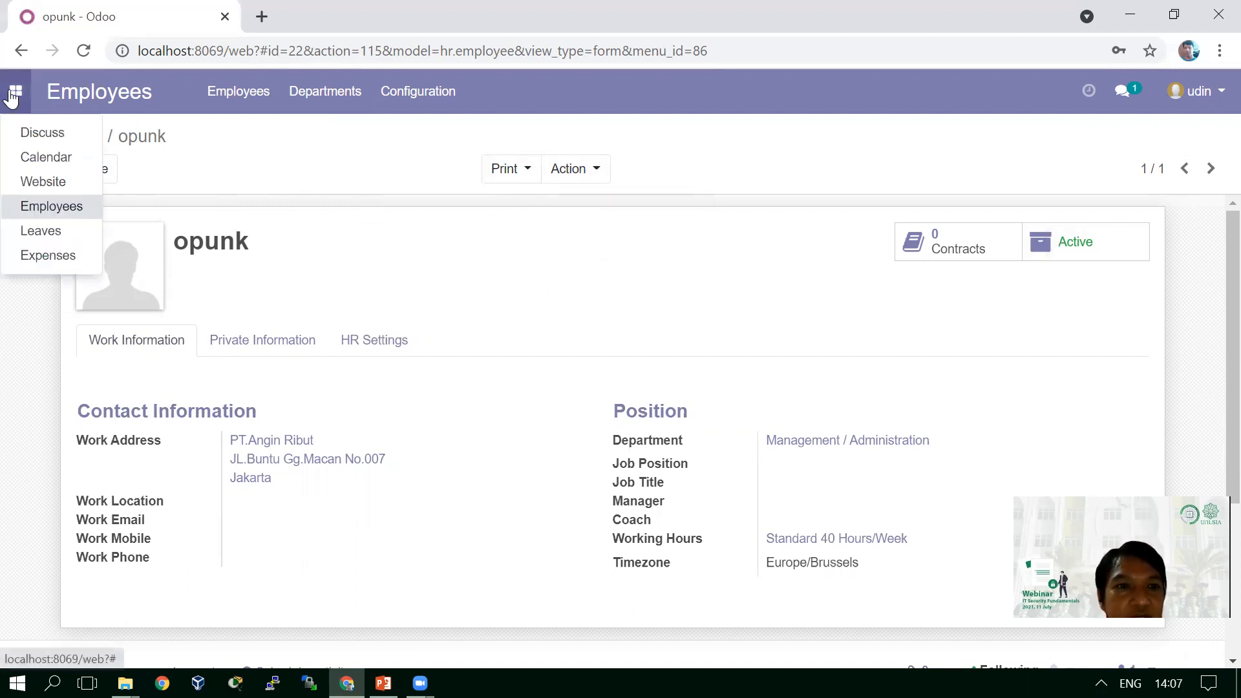
click(248, 85)
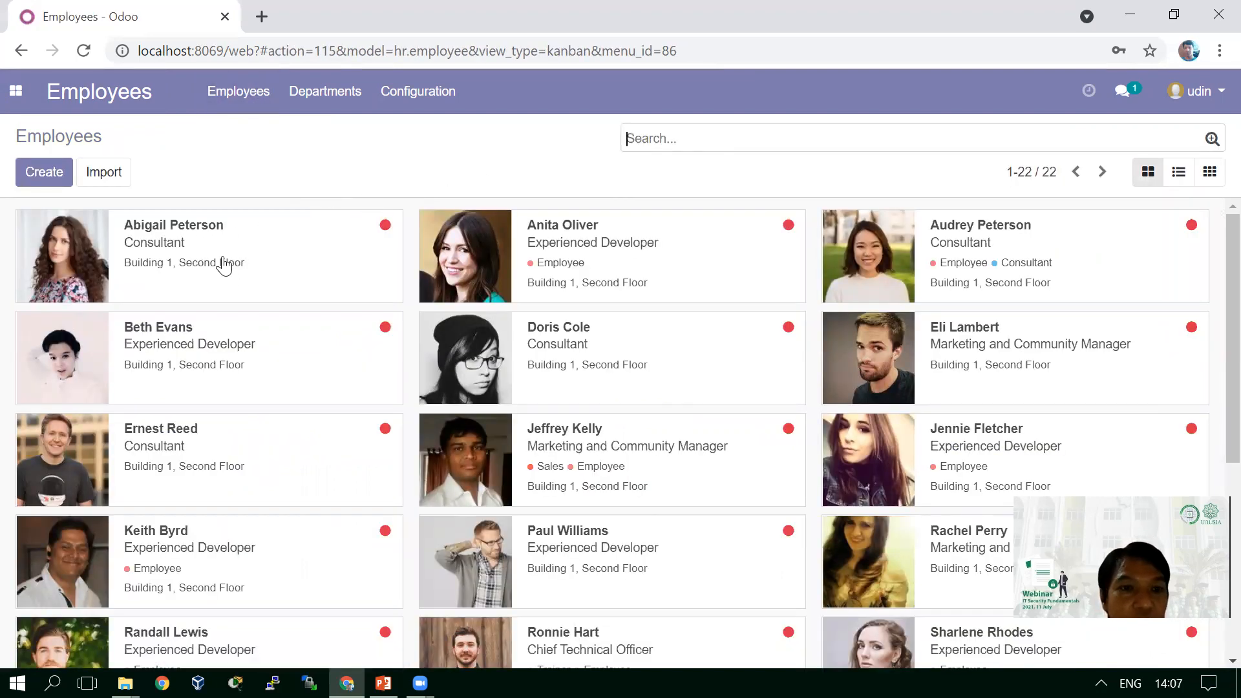
- Delete the first employee in the list, a consultant, via Action > Delete and confirm
click(321, 246)
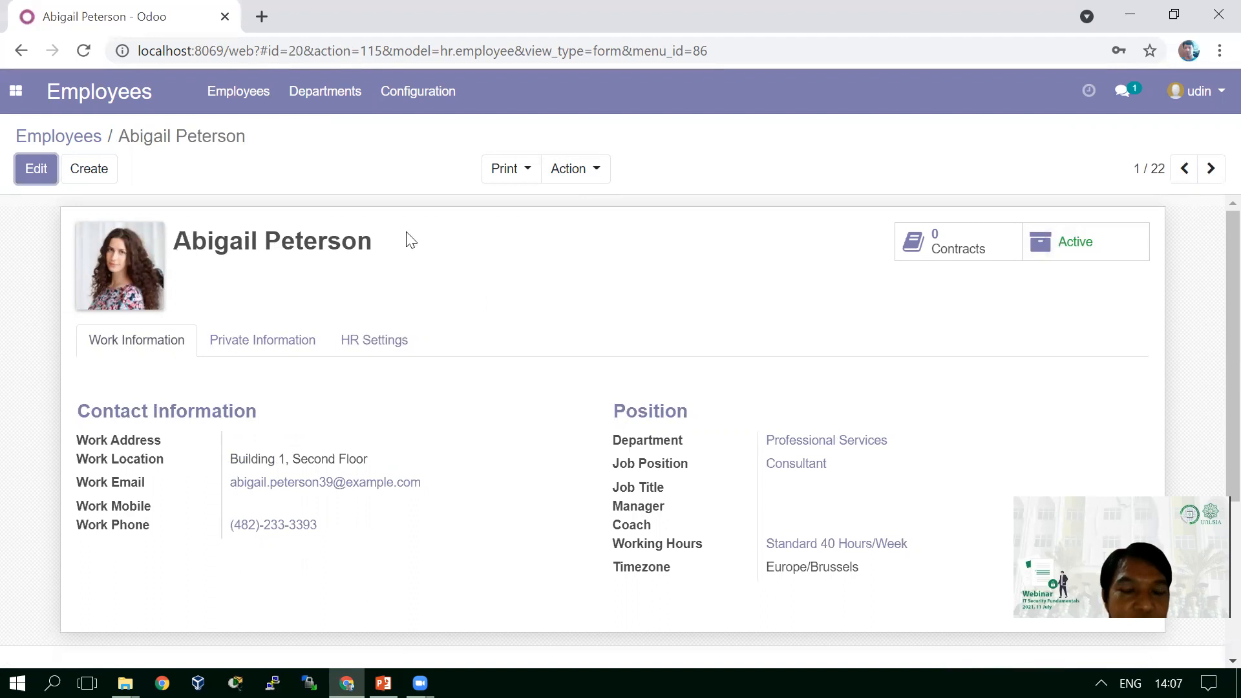
click(596, 181)
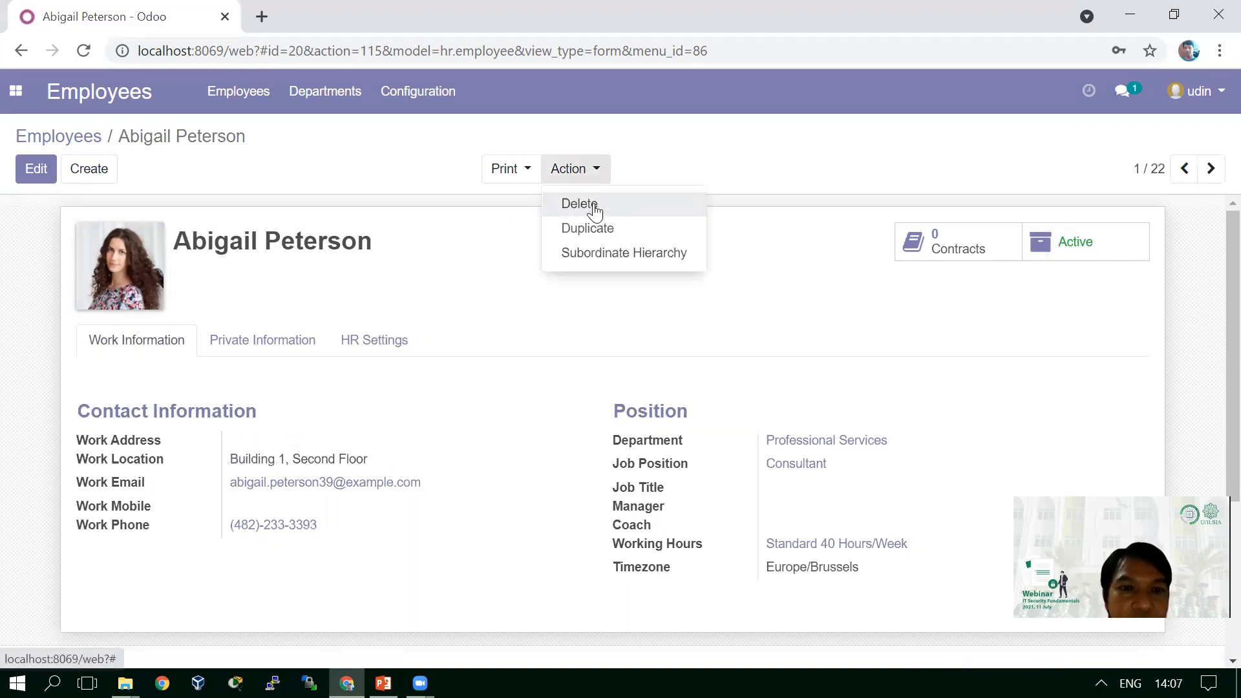
click(594, 208)
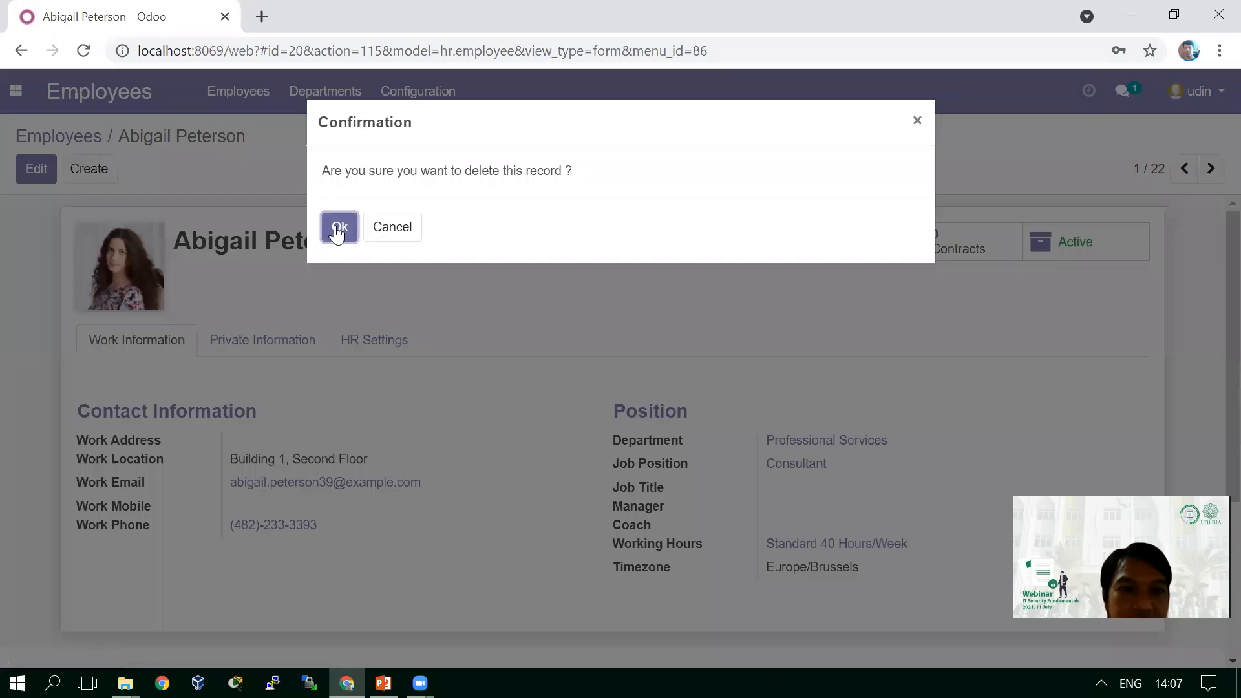
click(337, 231)
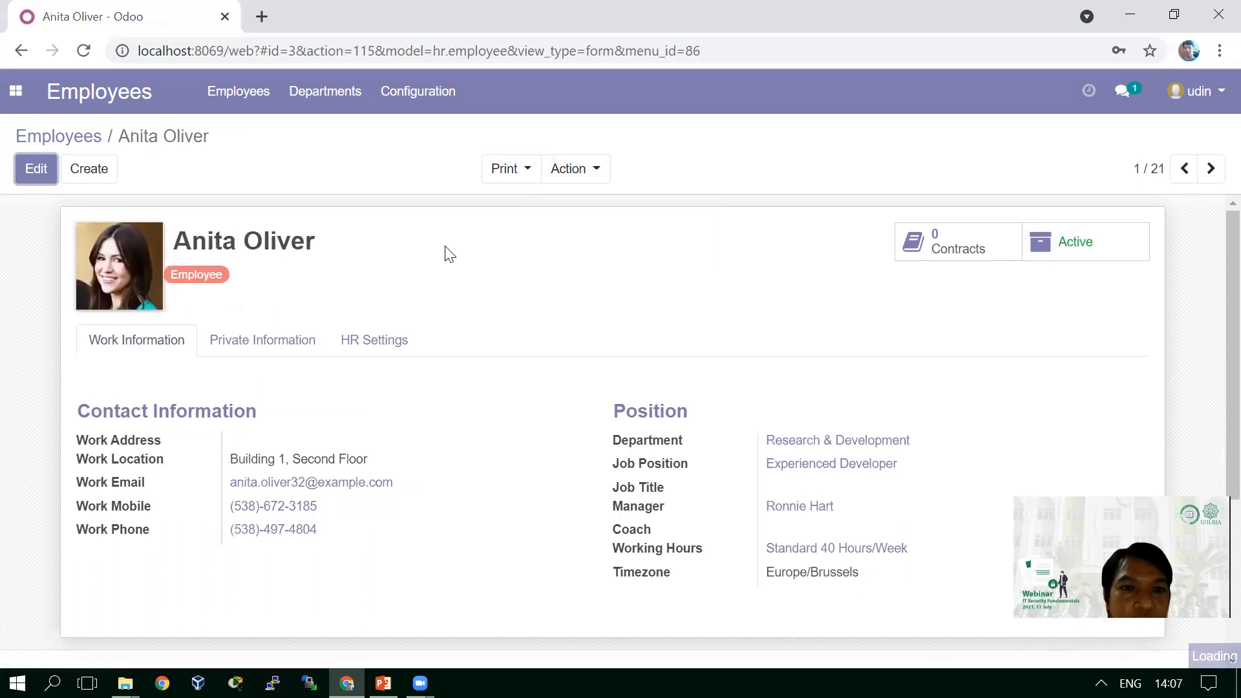
- Search employees for the deleted person's name to confirm no match, then clear the filter
click(232, 98)
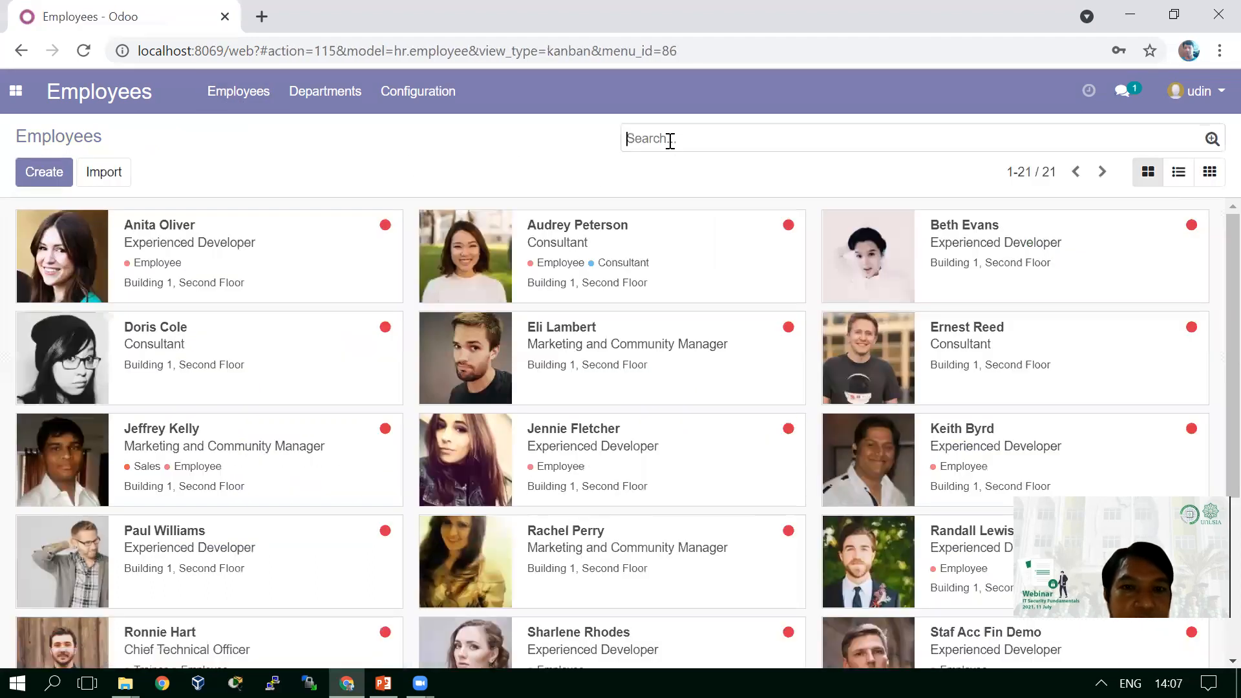
text(abigail)
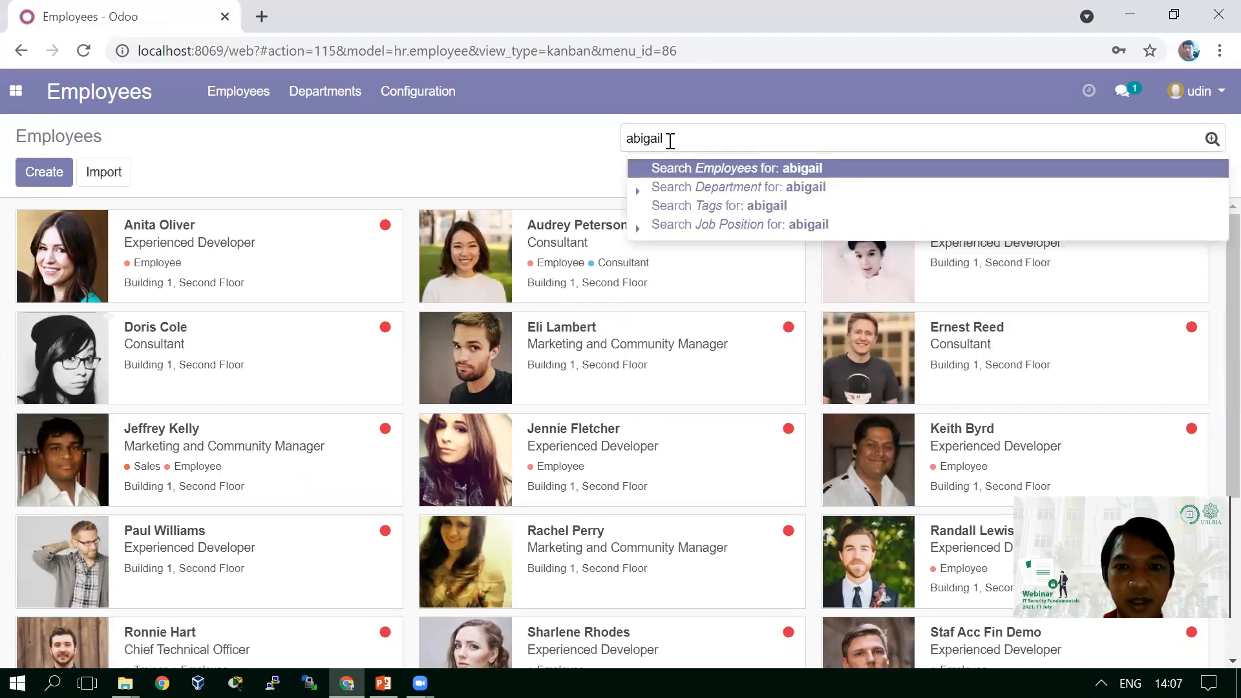
key(Return)
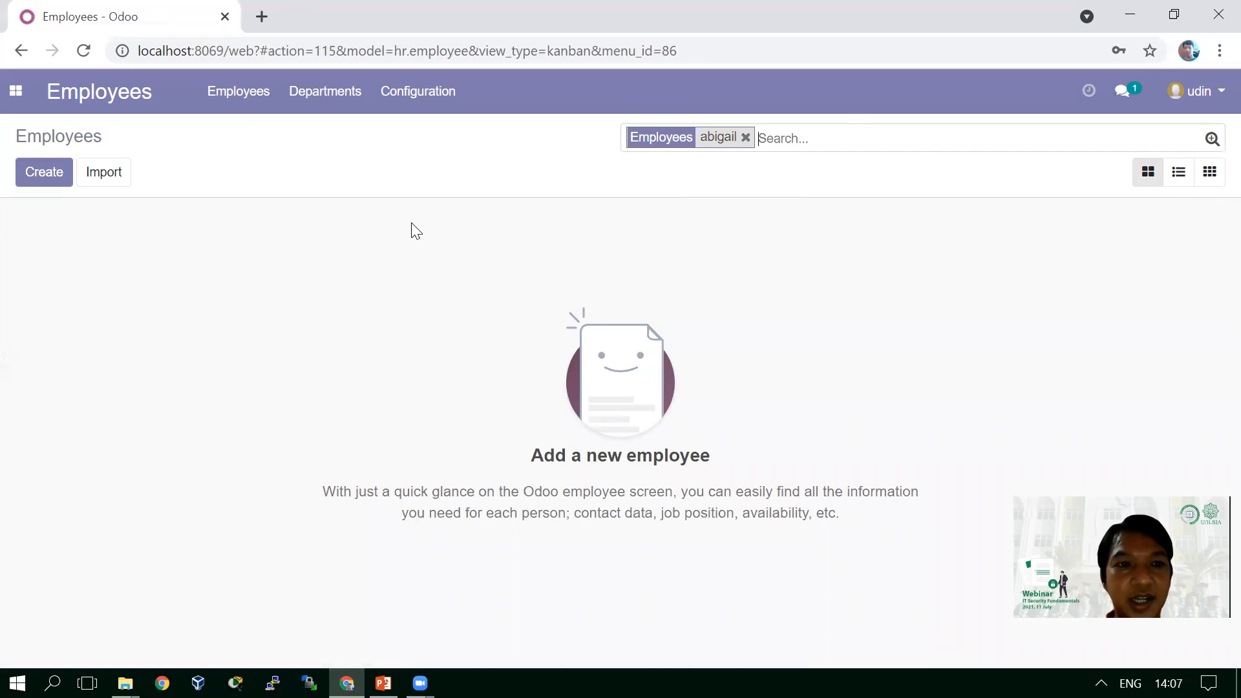
click(746, 137)
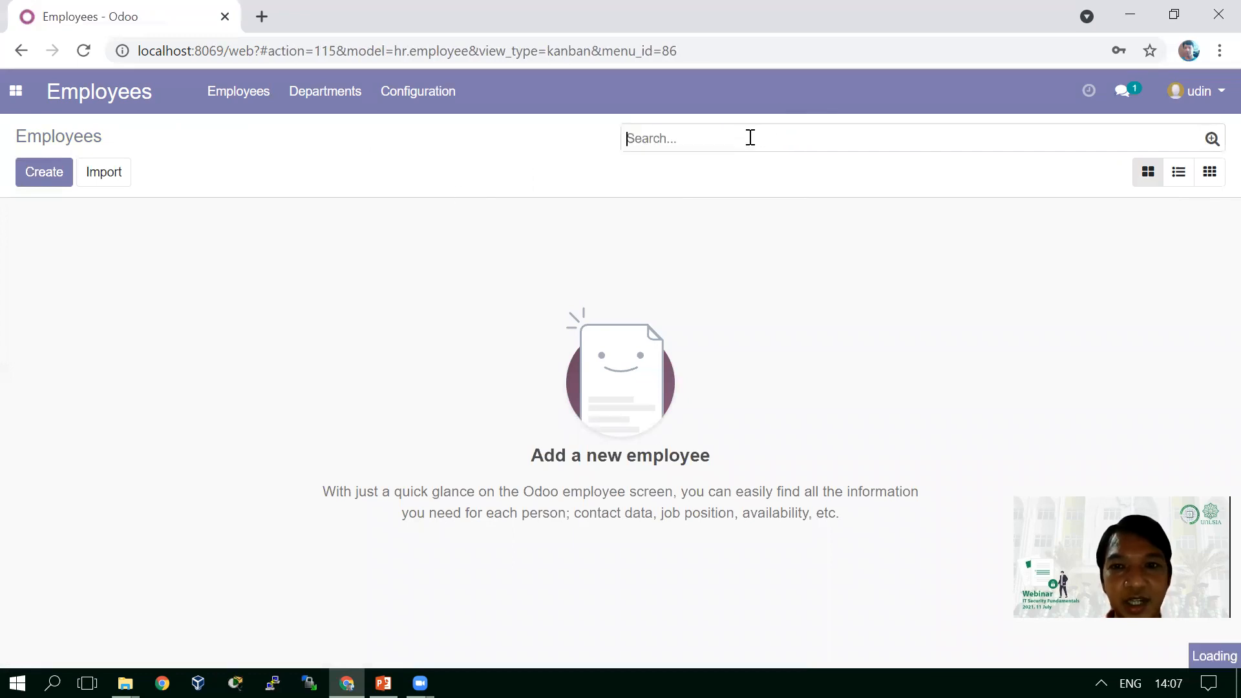
- Search by another employee's first name, leaving a single Experienced Developer listed
text(anita)
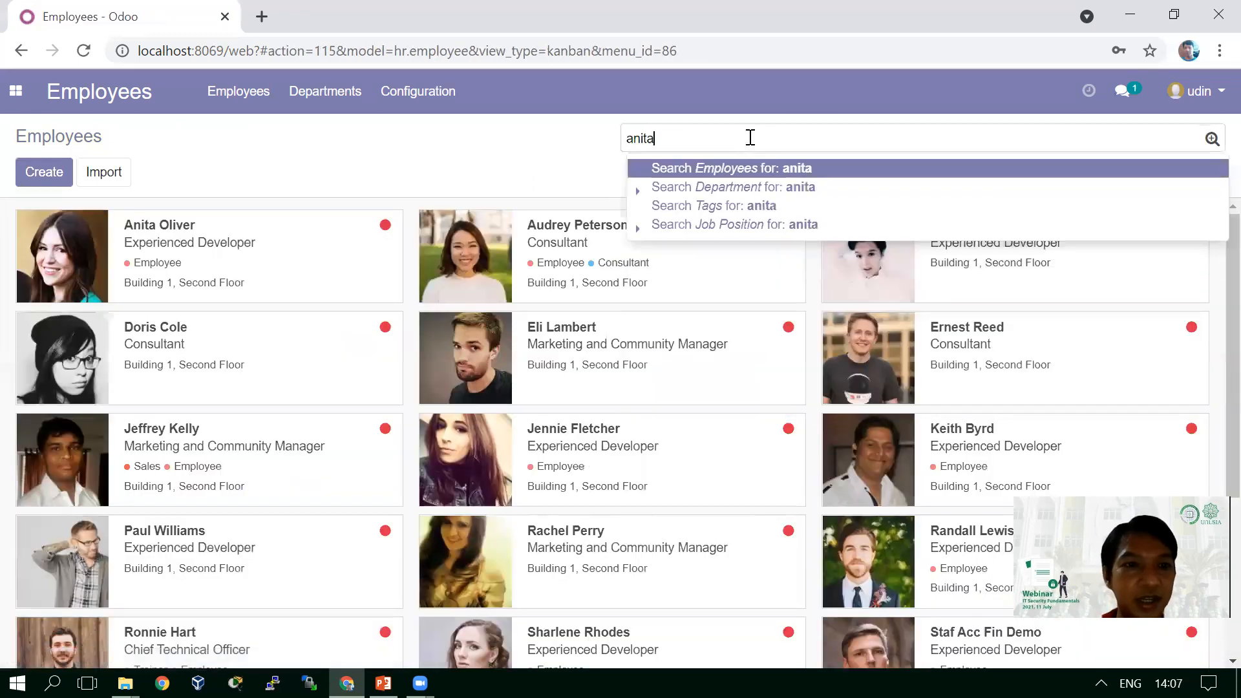
key(Return)
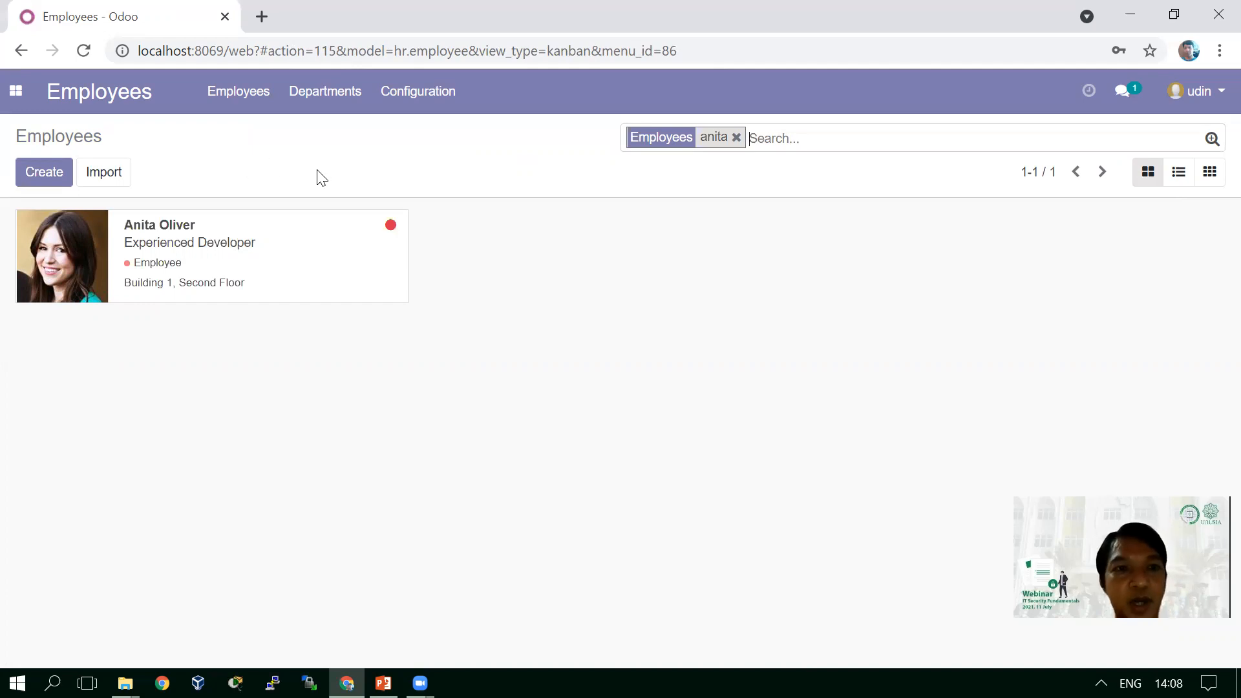
click(16, 94)
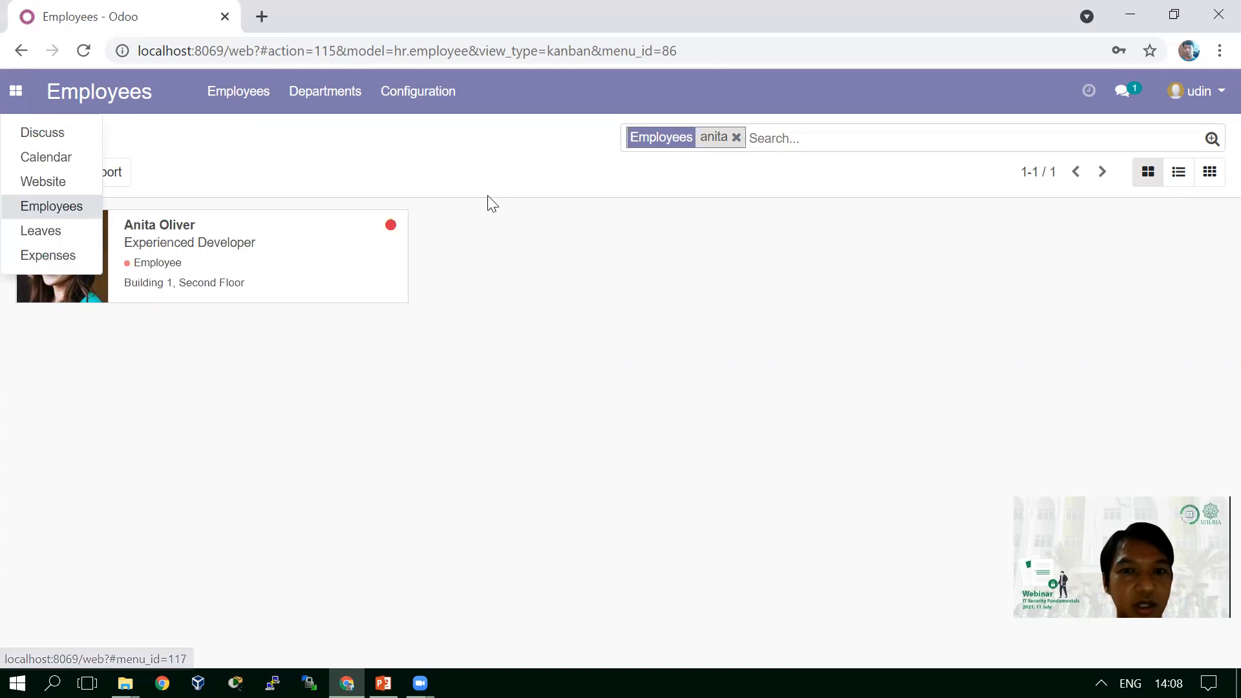
click(511, 195)
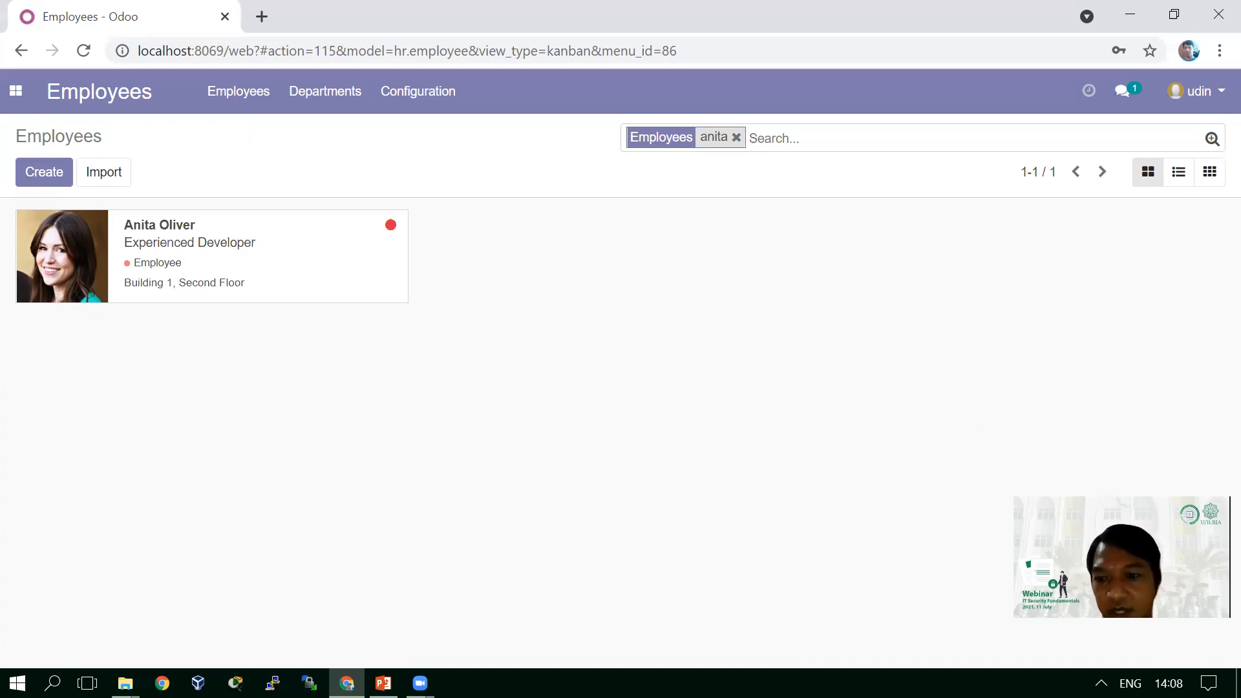
click(1101, 683)
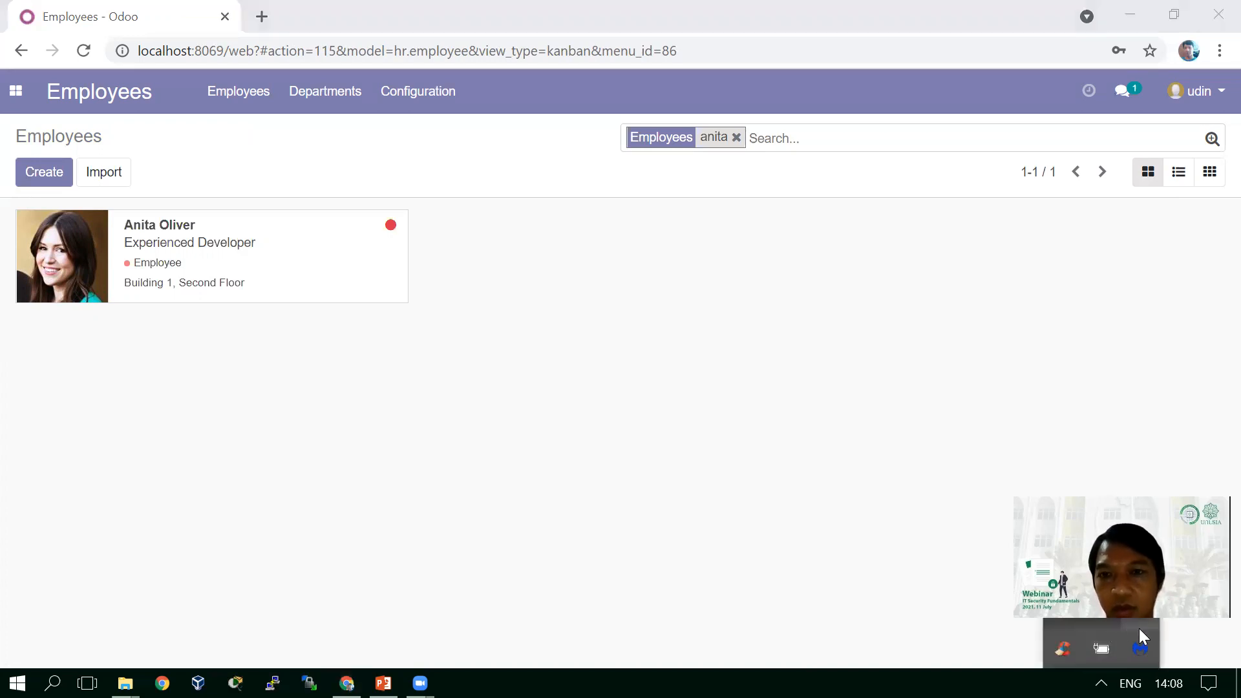